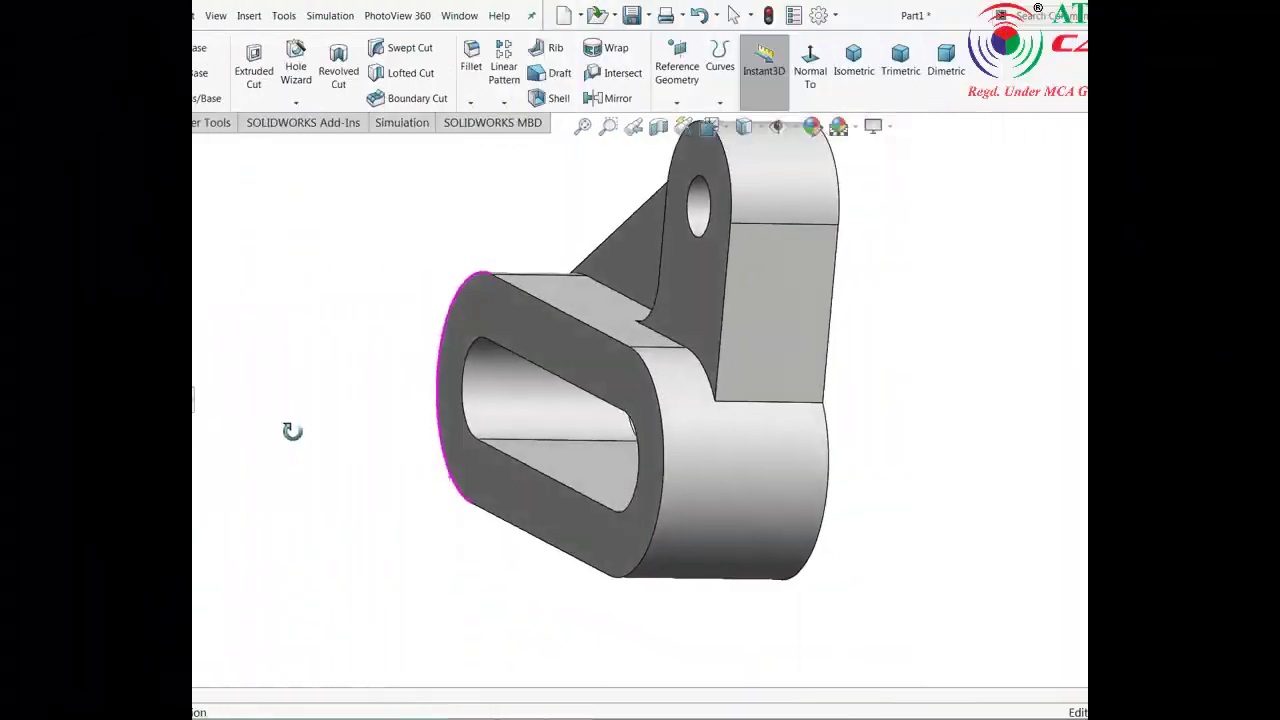
- Orbit the finished part for a final look, then switch to the reference drawing in Photo Viewer
middle_drag(286, 428, 351, 537)
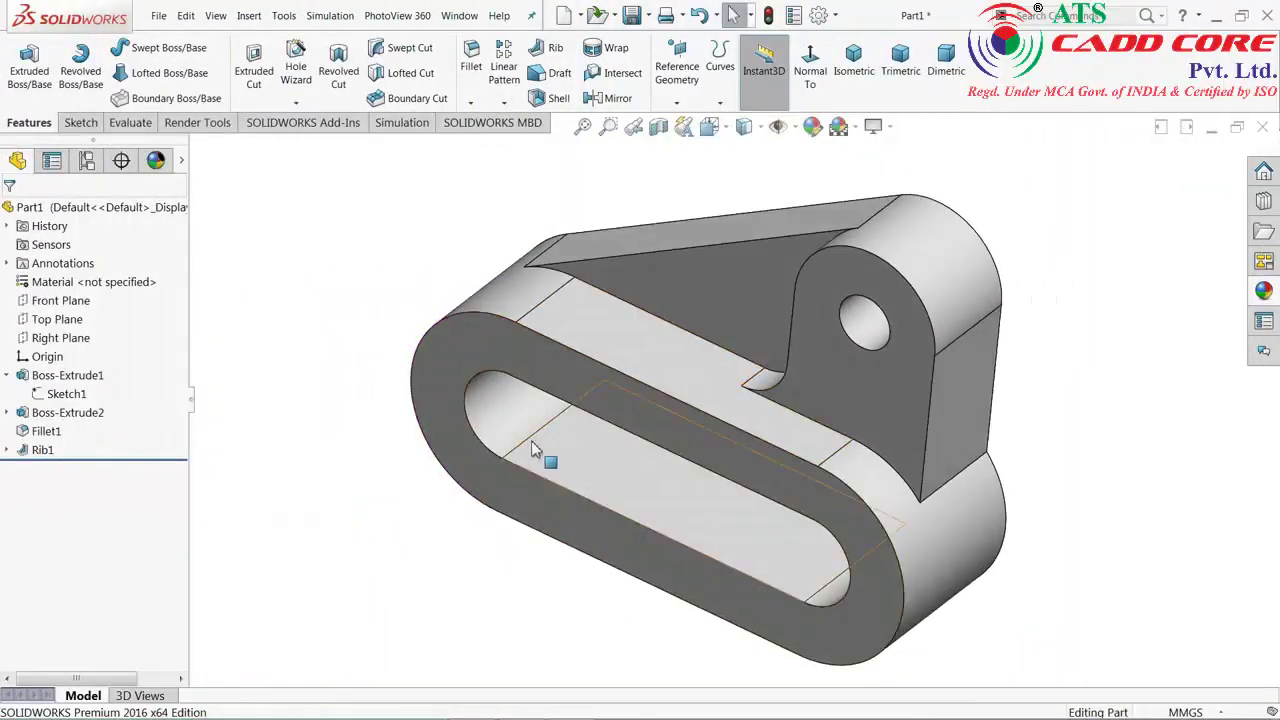
mouse_move(543, 457)
middle_down()
mouse_move(459, 455)
mouse_move(571, 414)
mouse_move(600, 428)
middle_up()
scroll(830, 422, down, 2)
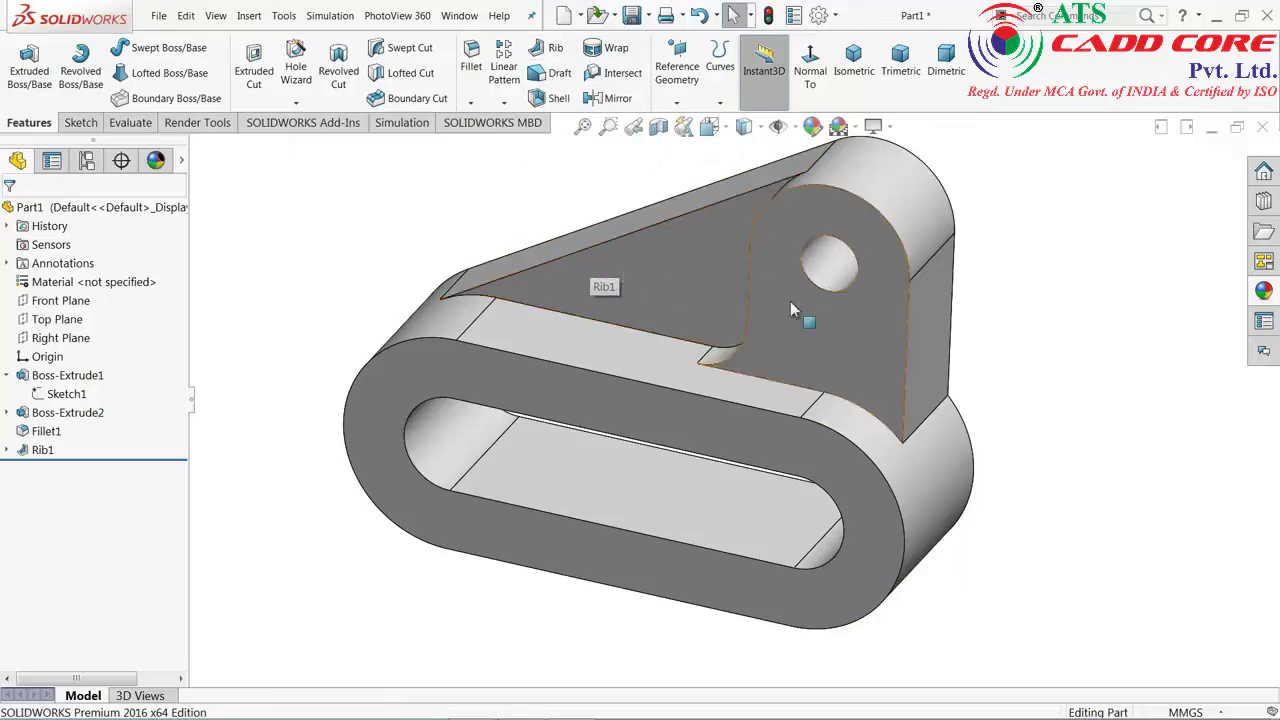
key(alt+Tab)
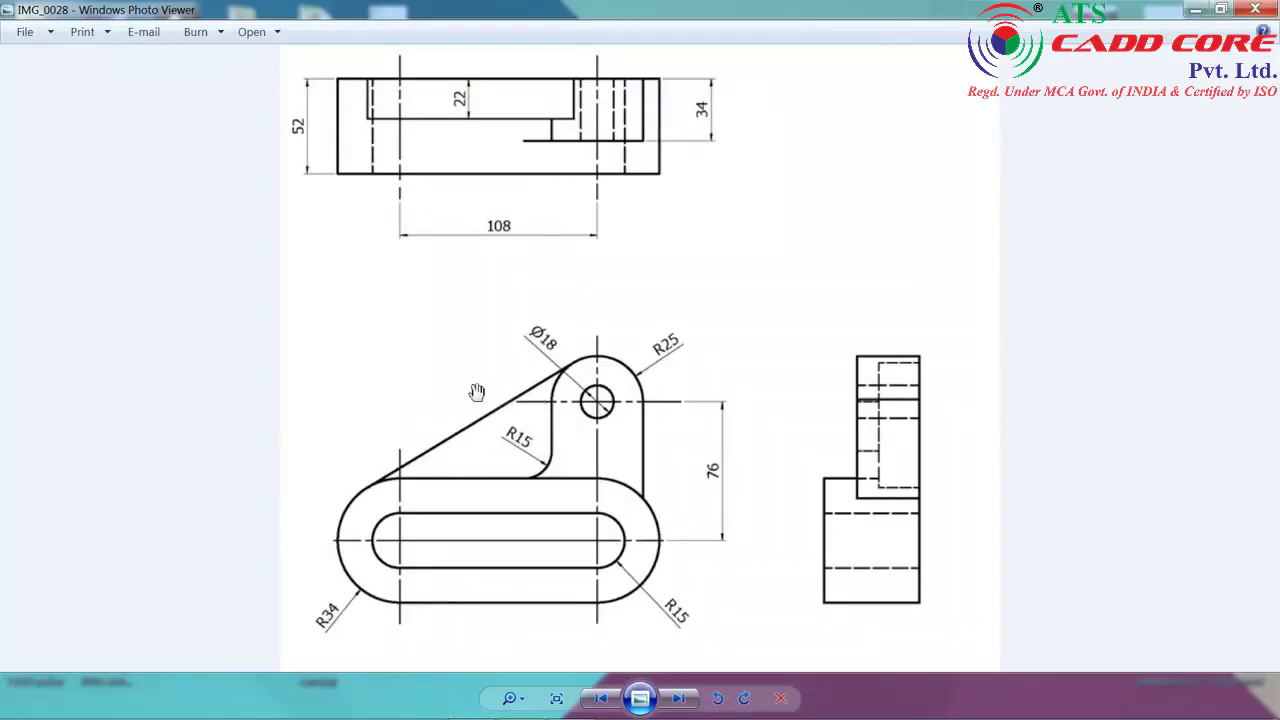
- Back in SOLIDWORKS, create a new Part document from File > New
key(alt+Tab)
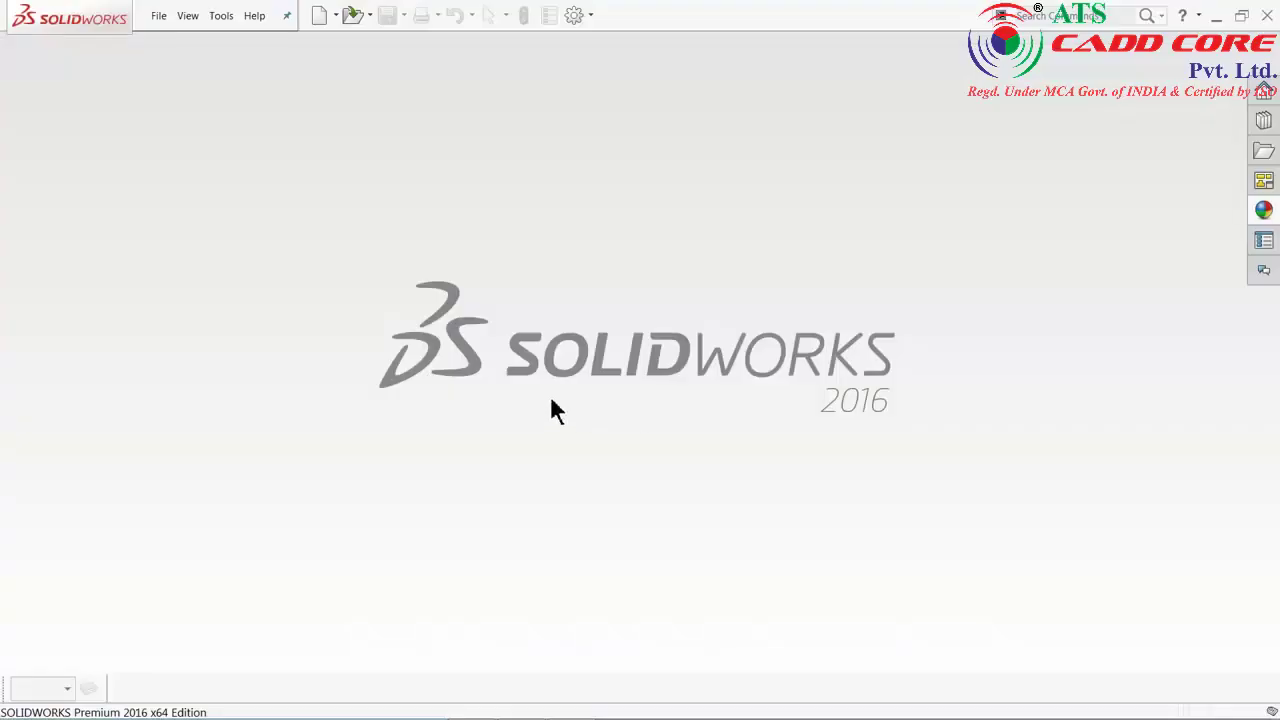
click(157, 16)
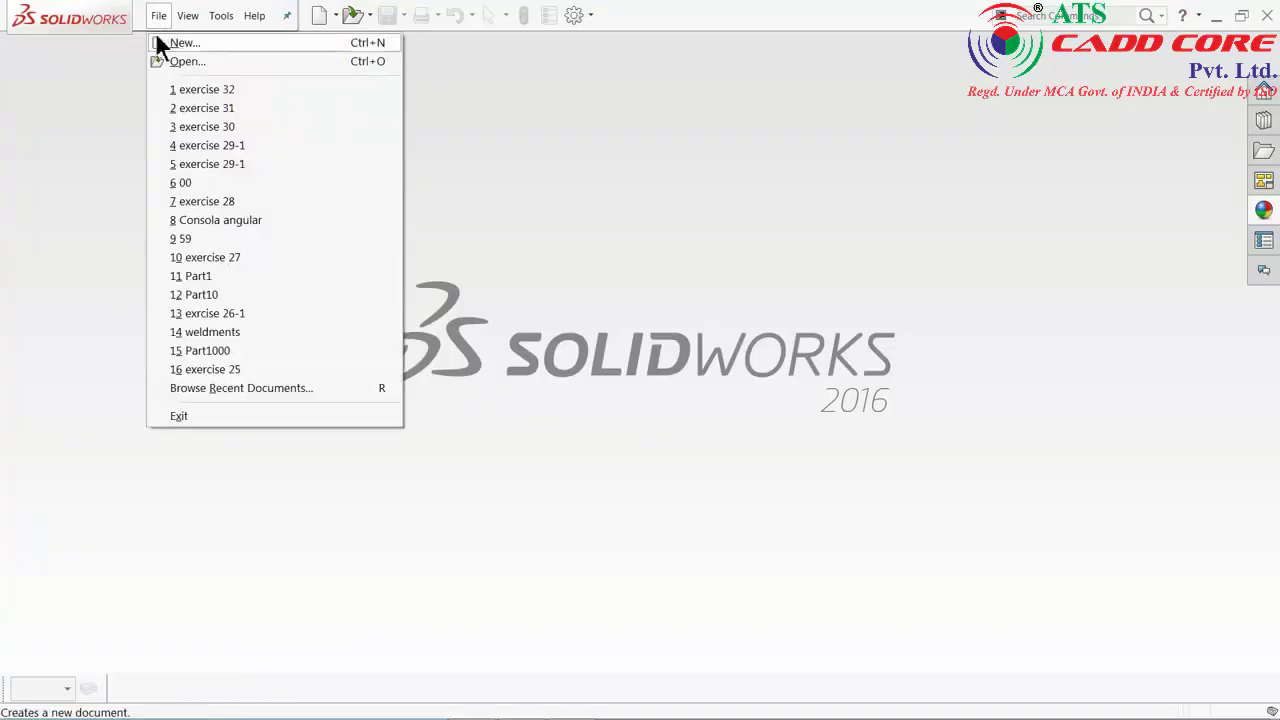
click(186, 45)
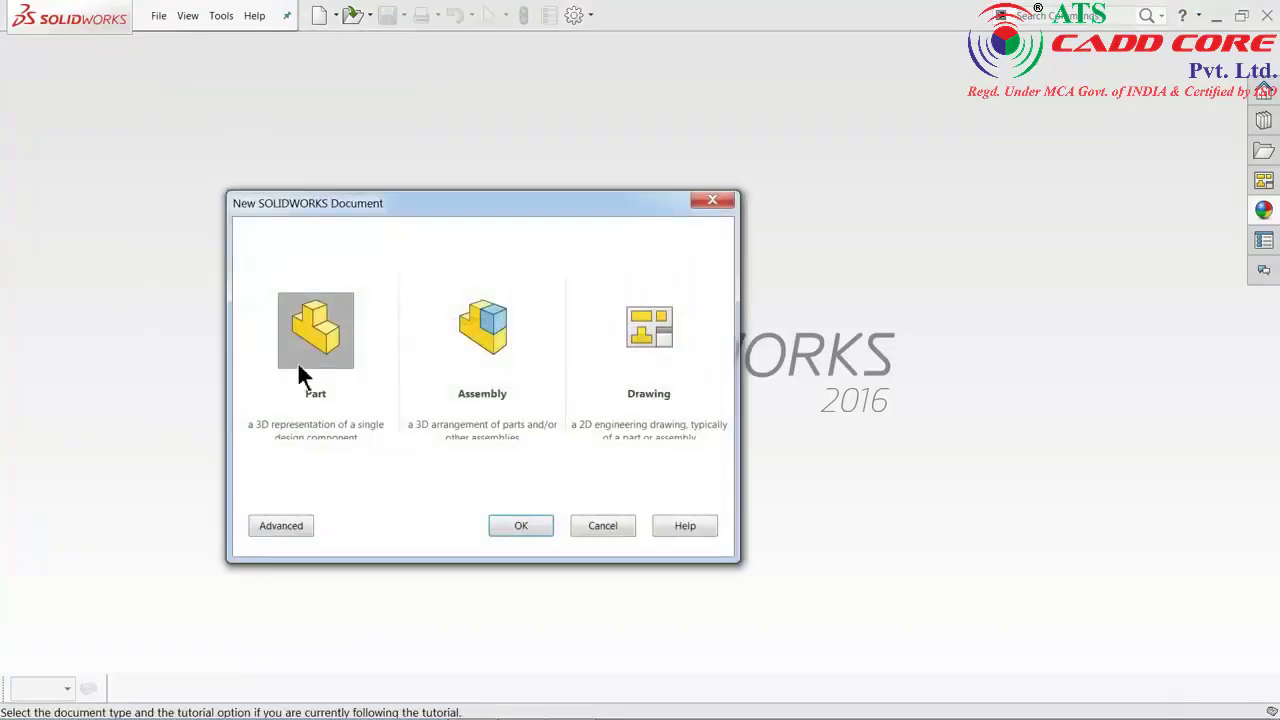
click(518, 528)
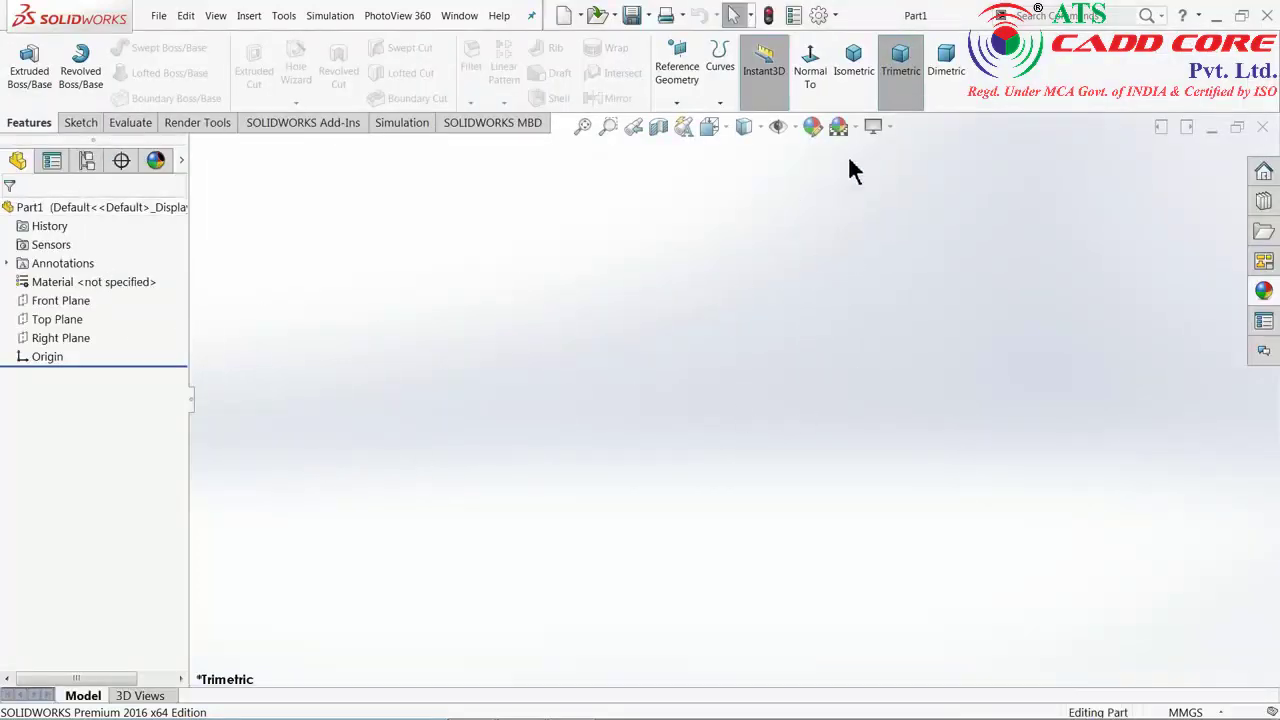
- Apply the Plain White scene and set shaded and wireframe image quality to High
click(859, 127)
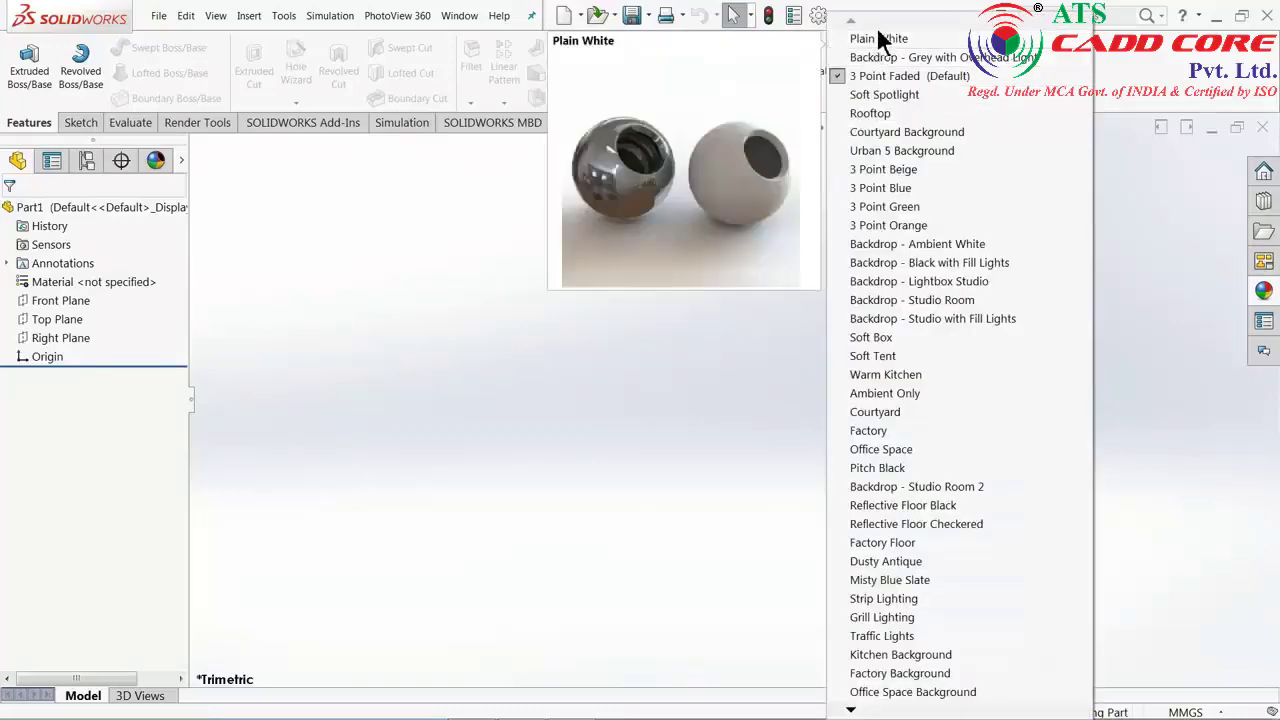
click(876, 33)
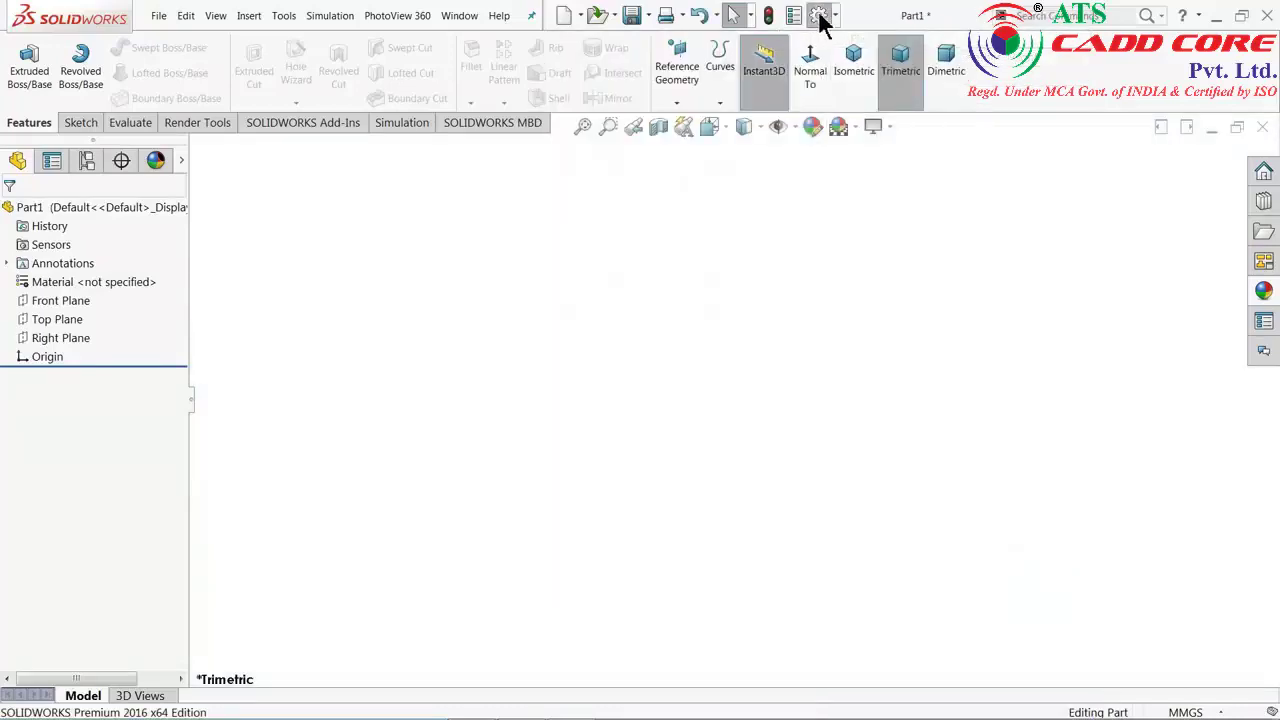
click(818, 16)
click(234, 126)
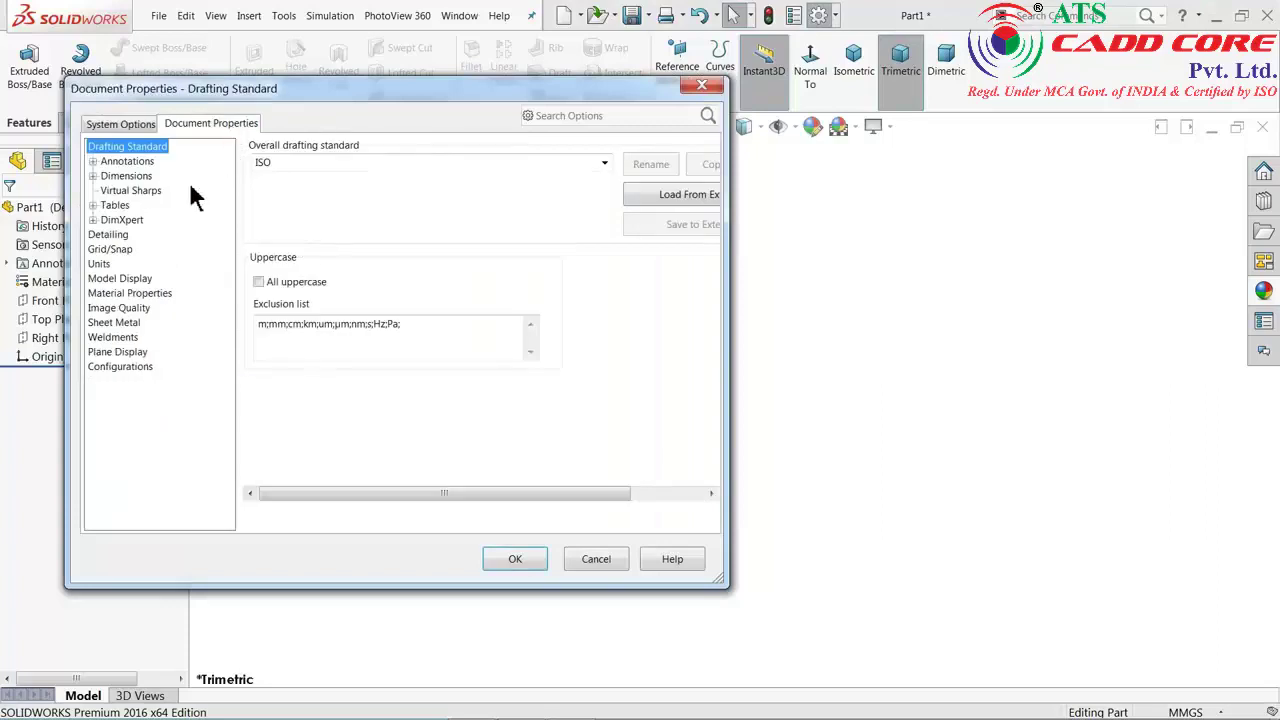
click(130, 310)
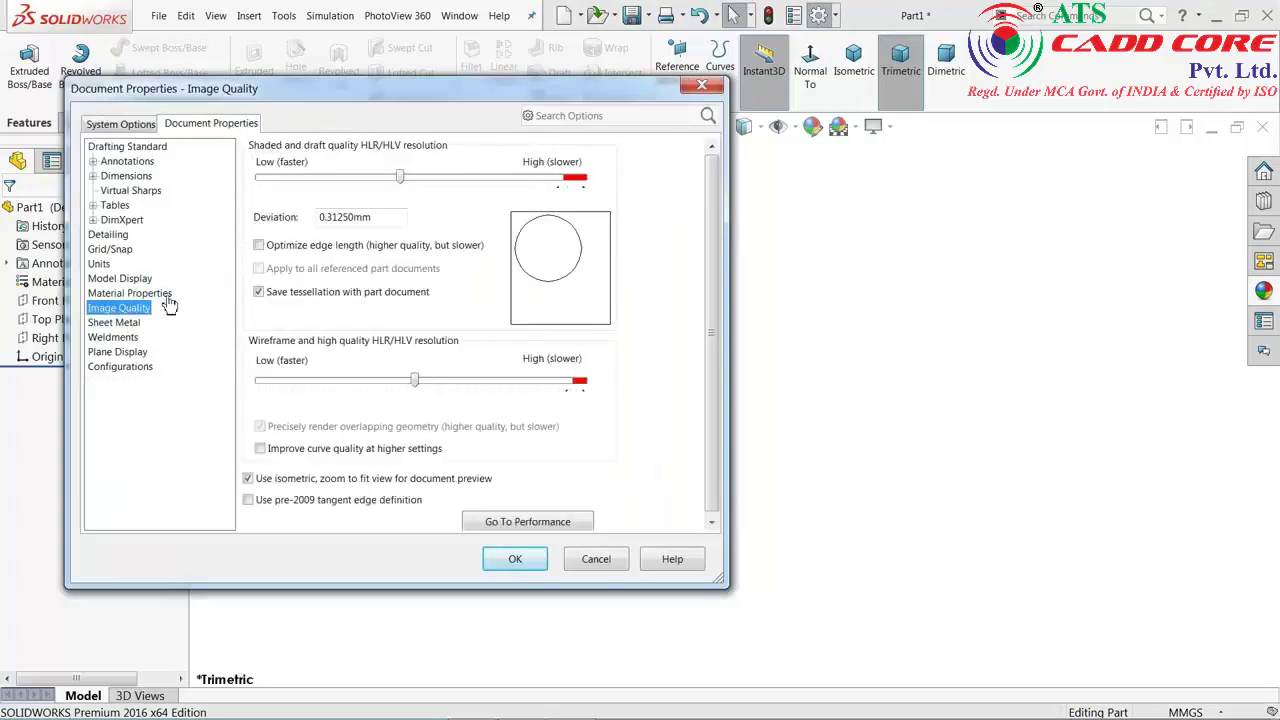
drag(398, 182, 601, 208)
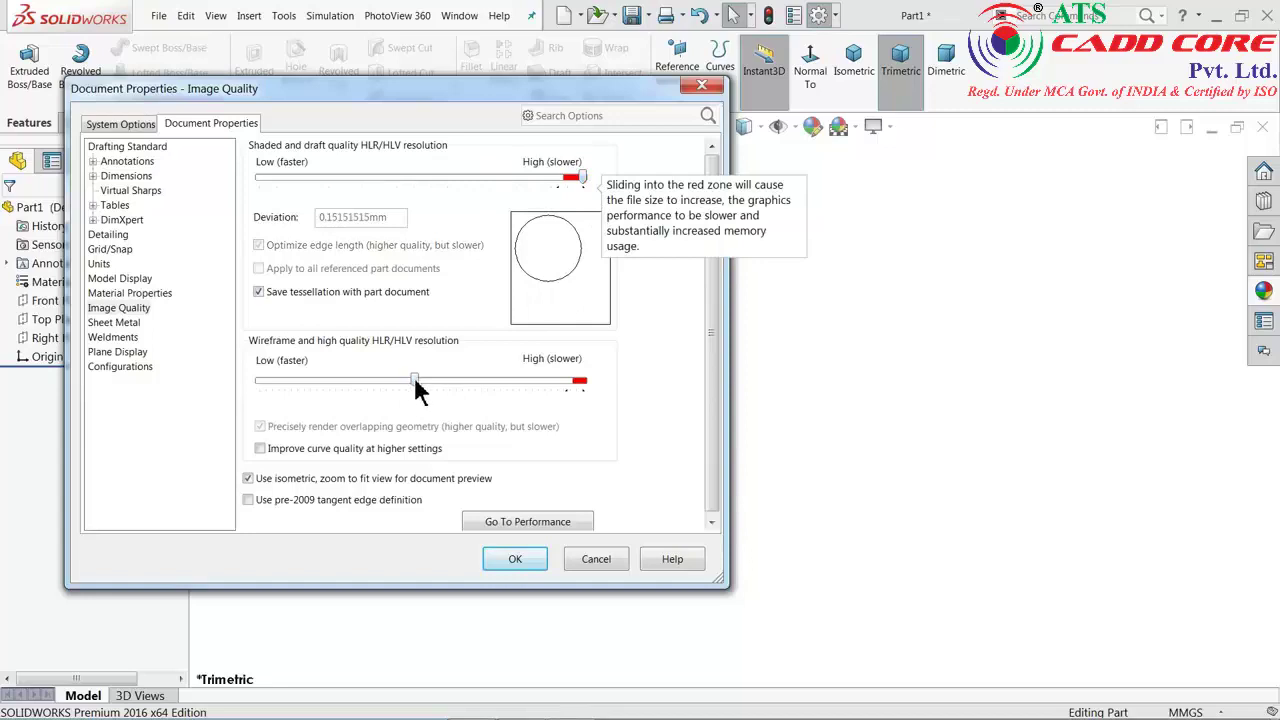
drag(416, 381, 582, 381)
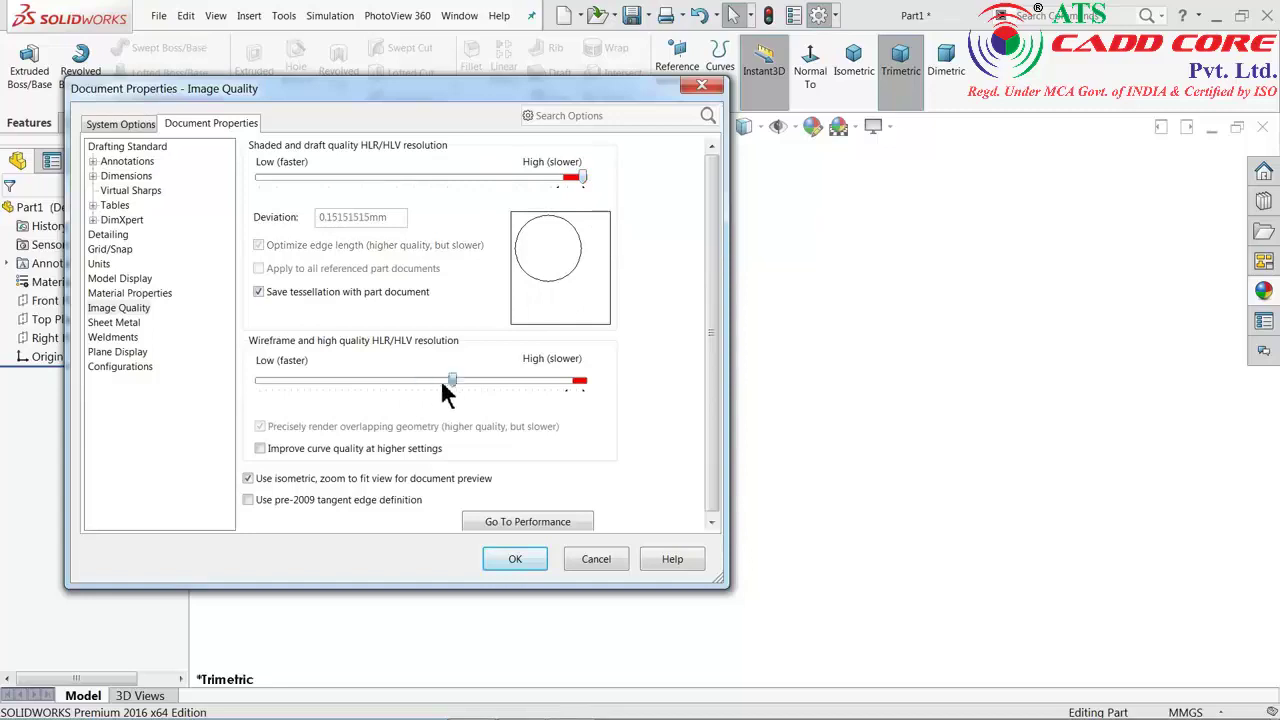
click(518, 560)
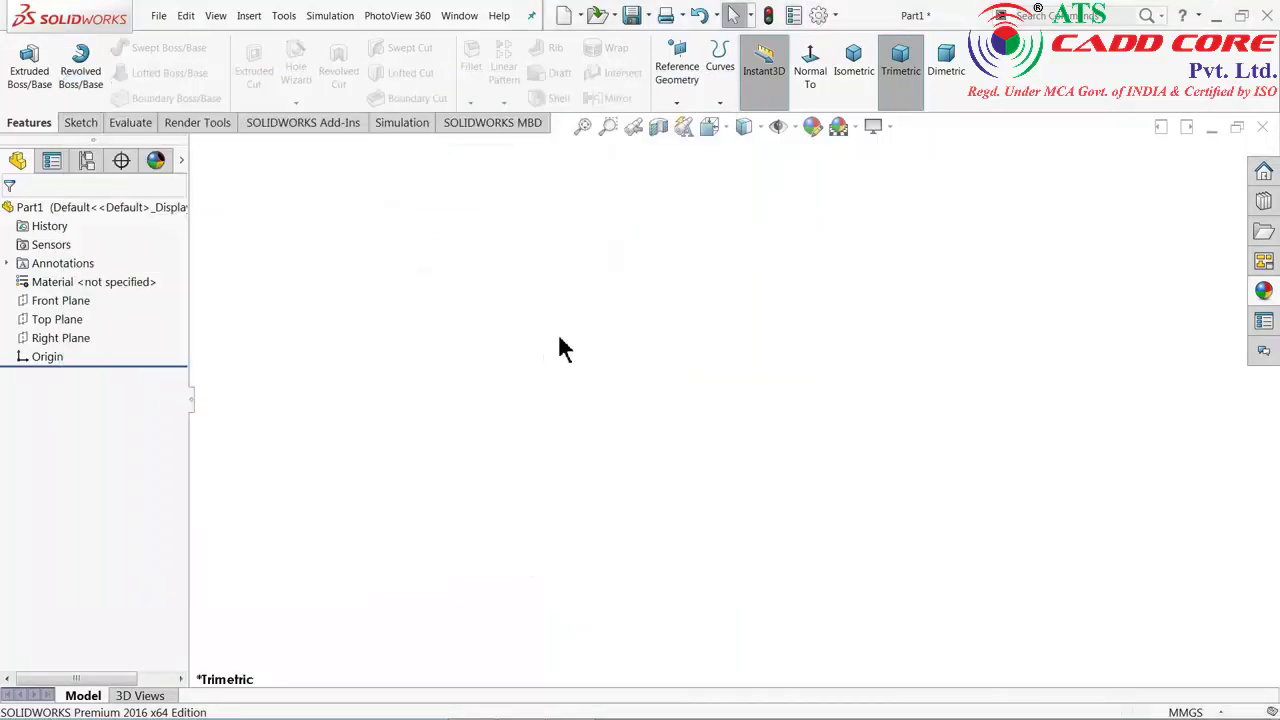
click(1216, 15)
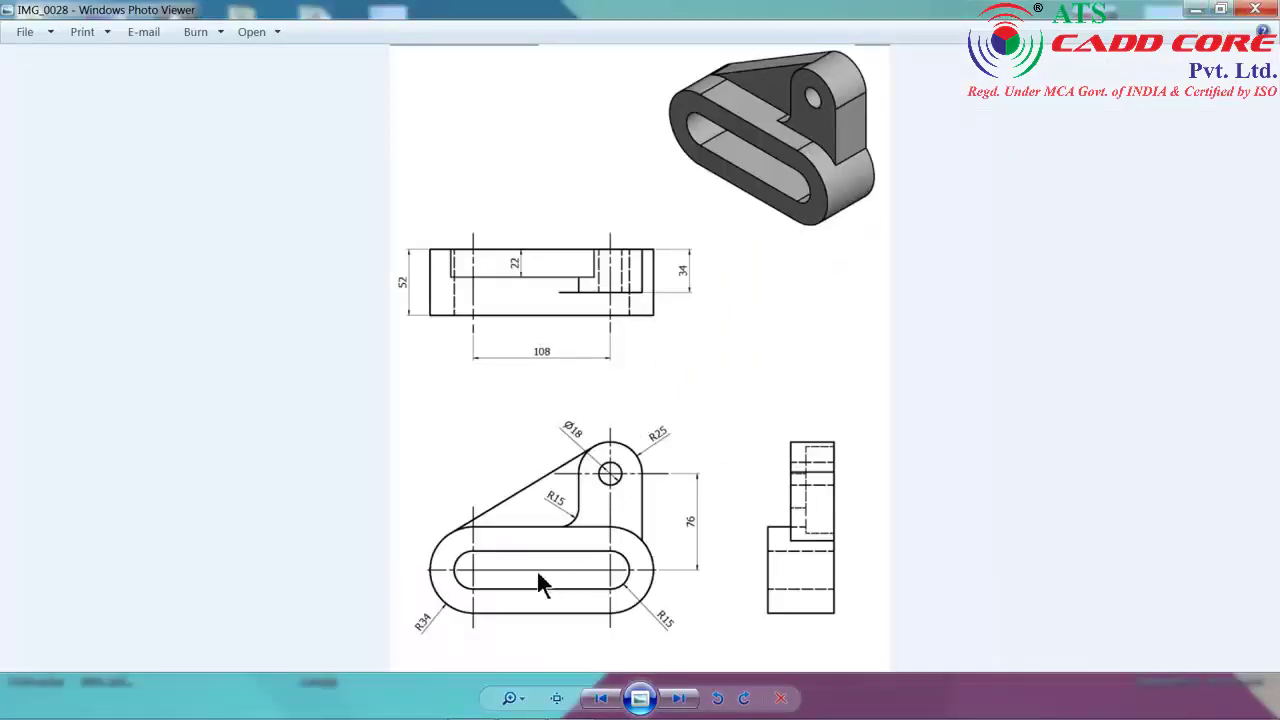
- Zoom and pan the reference drawing to study its front and top view dimensions
scroll(522, 538, up, 2)
scroll(522, 538, up, 1)
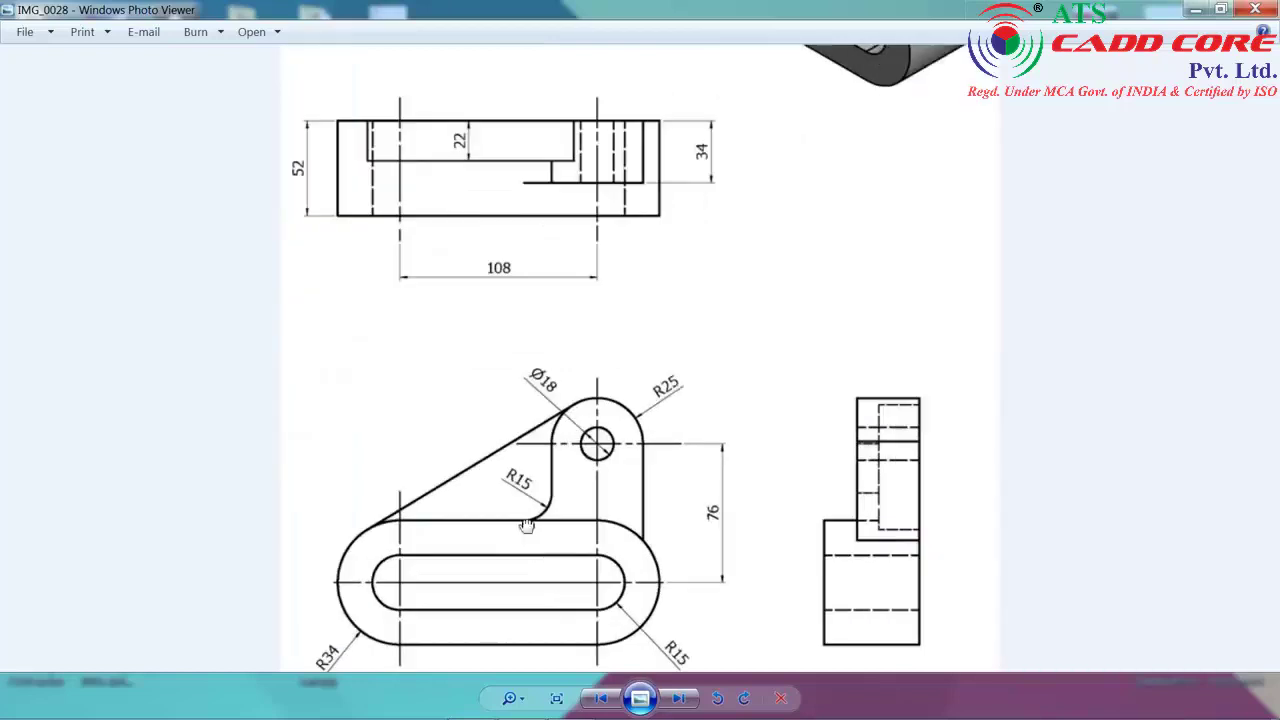
drag(555, 393, 558, 335)
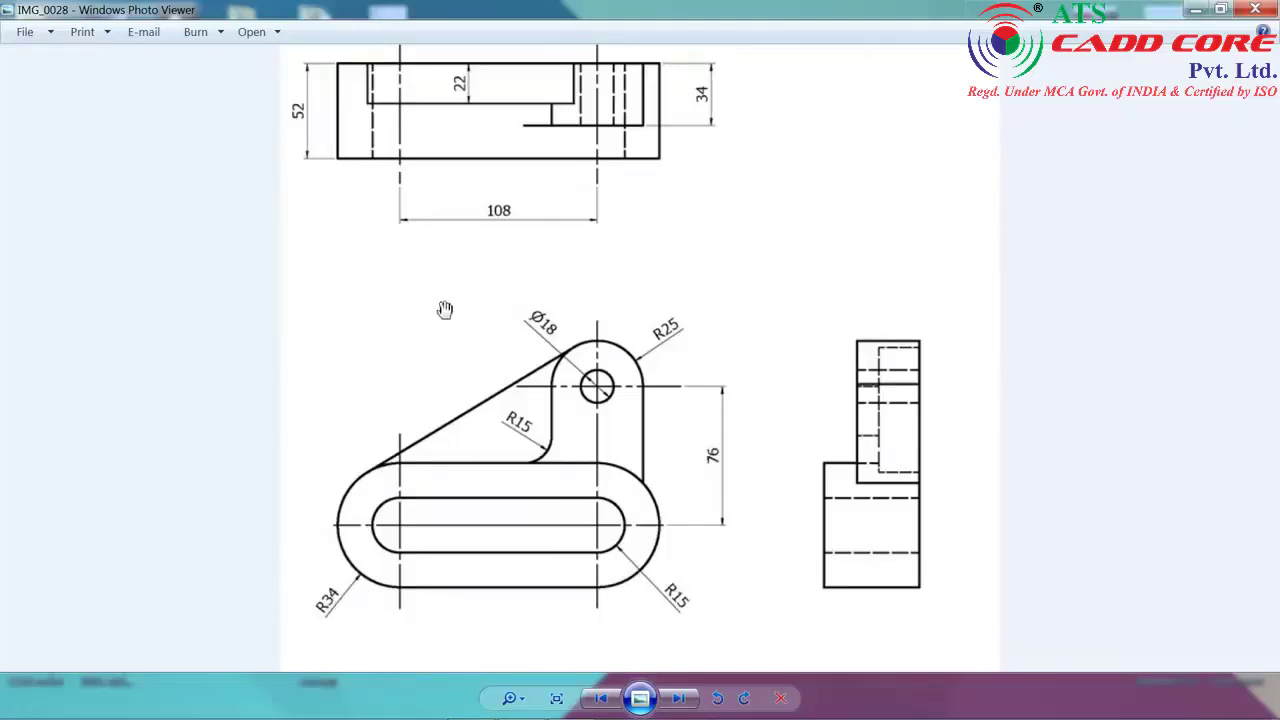
mouse_move(445, 309)
mouse_down()
mouse_move(457, 360)
mouse_move(503, 272)
mouse_up()
drag(400, 160, 415, 139)
click(1195, 9)
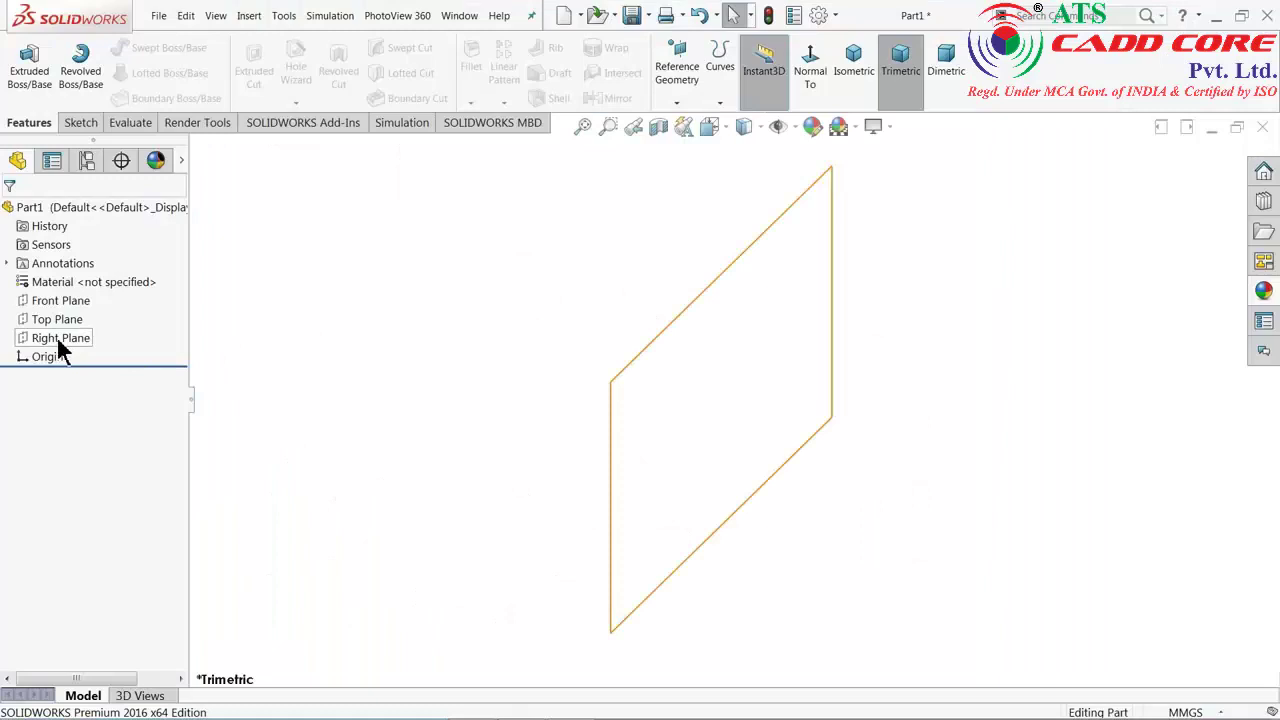
- Start a Front Plane sketch and draw the outer centre-point slot from the origin
click(62, 300)
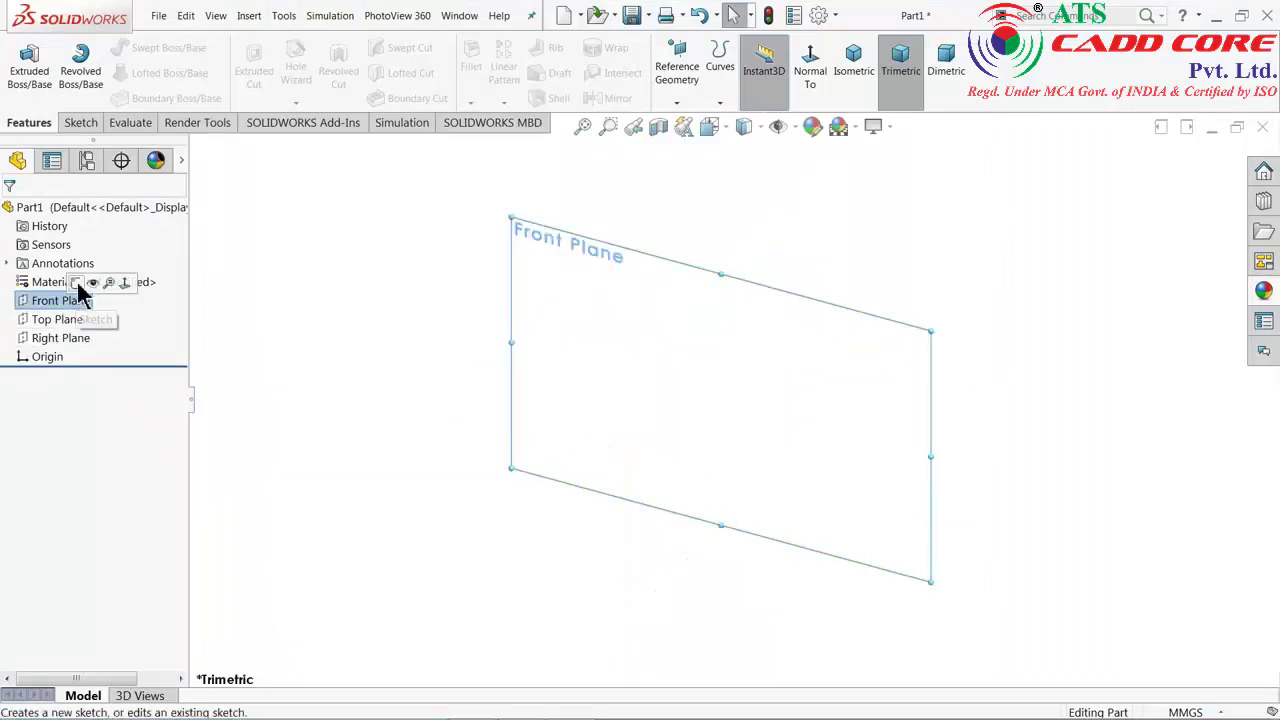
click(82, 284)
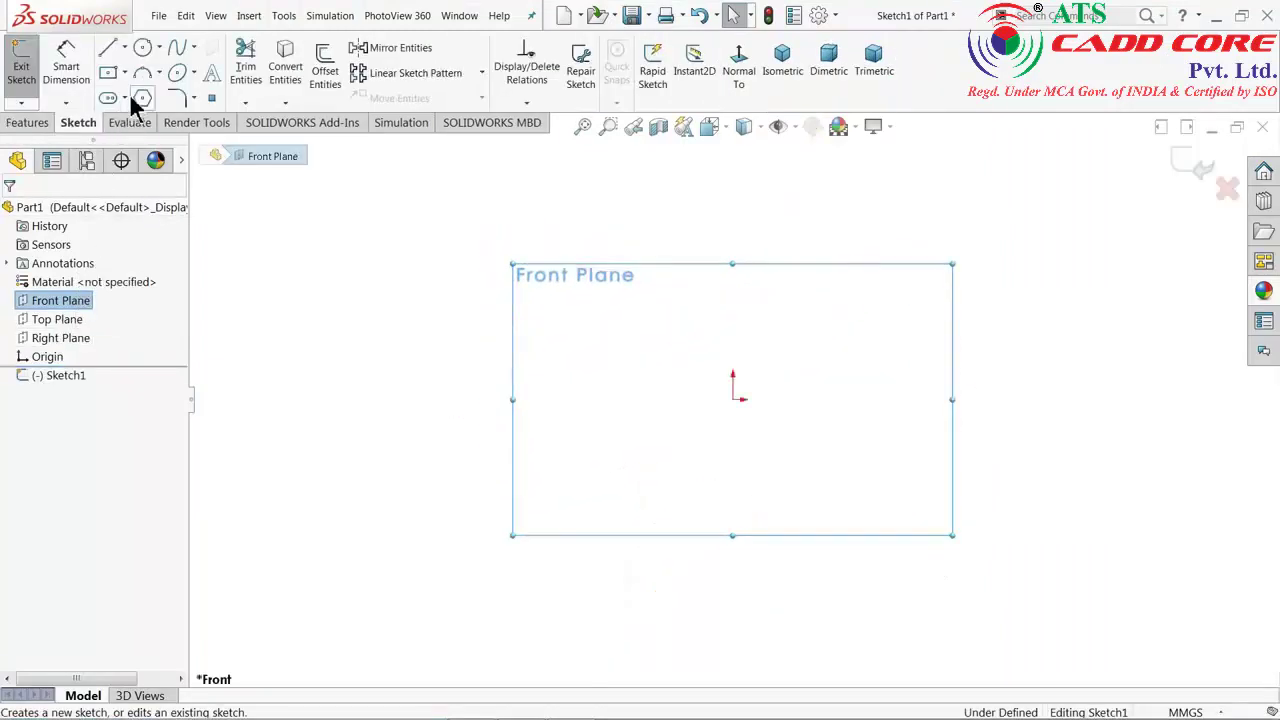
click(124, 98)
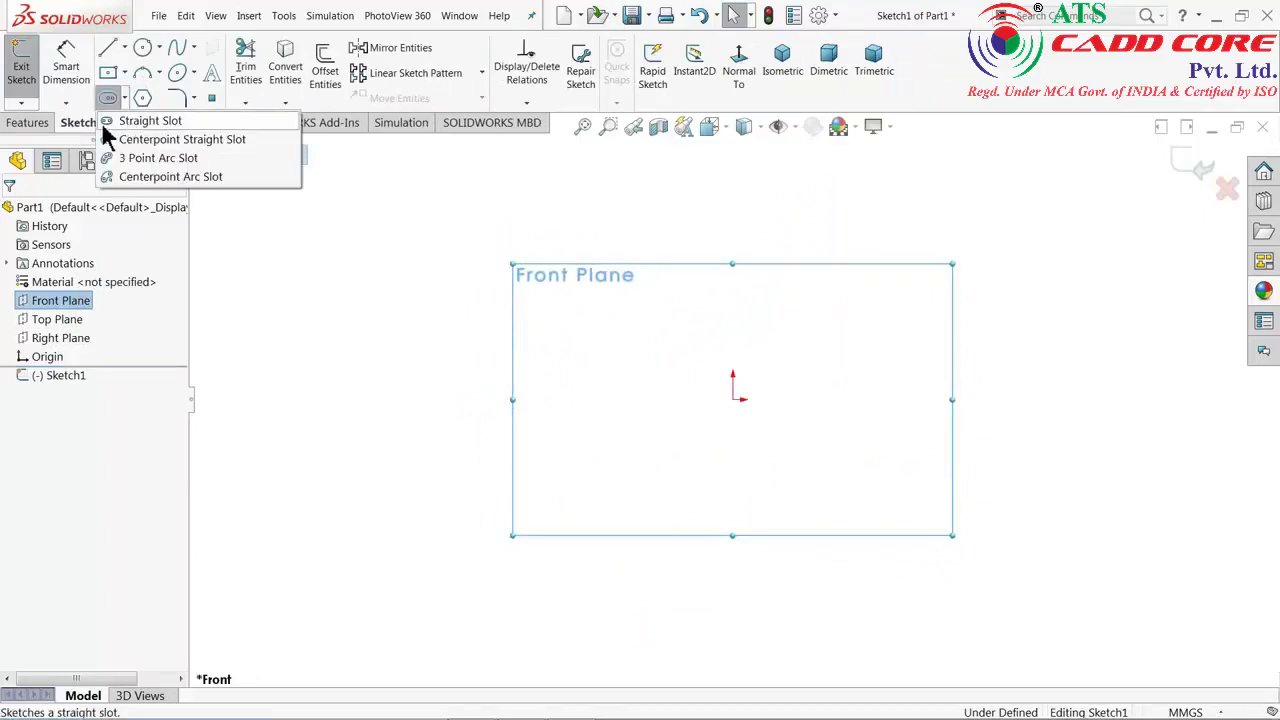
click(163, 145)
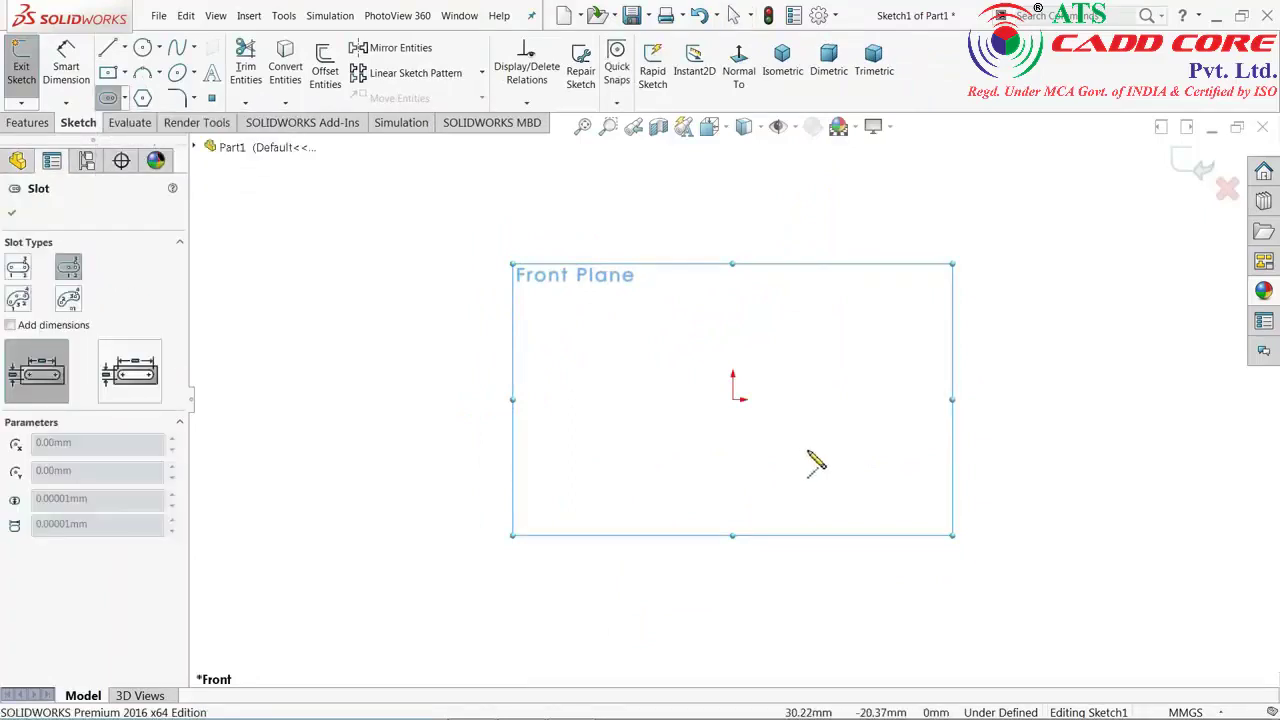
click(733, 399)
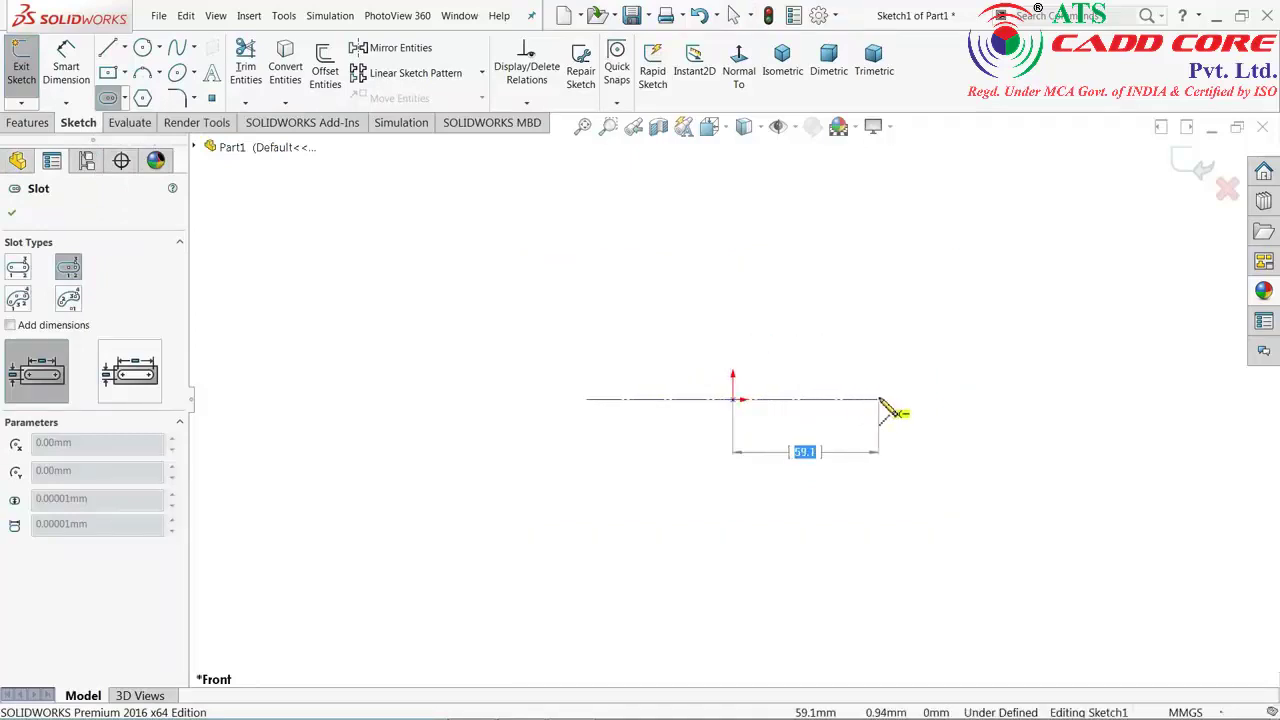
click(880, 405)
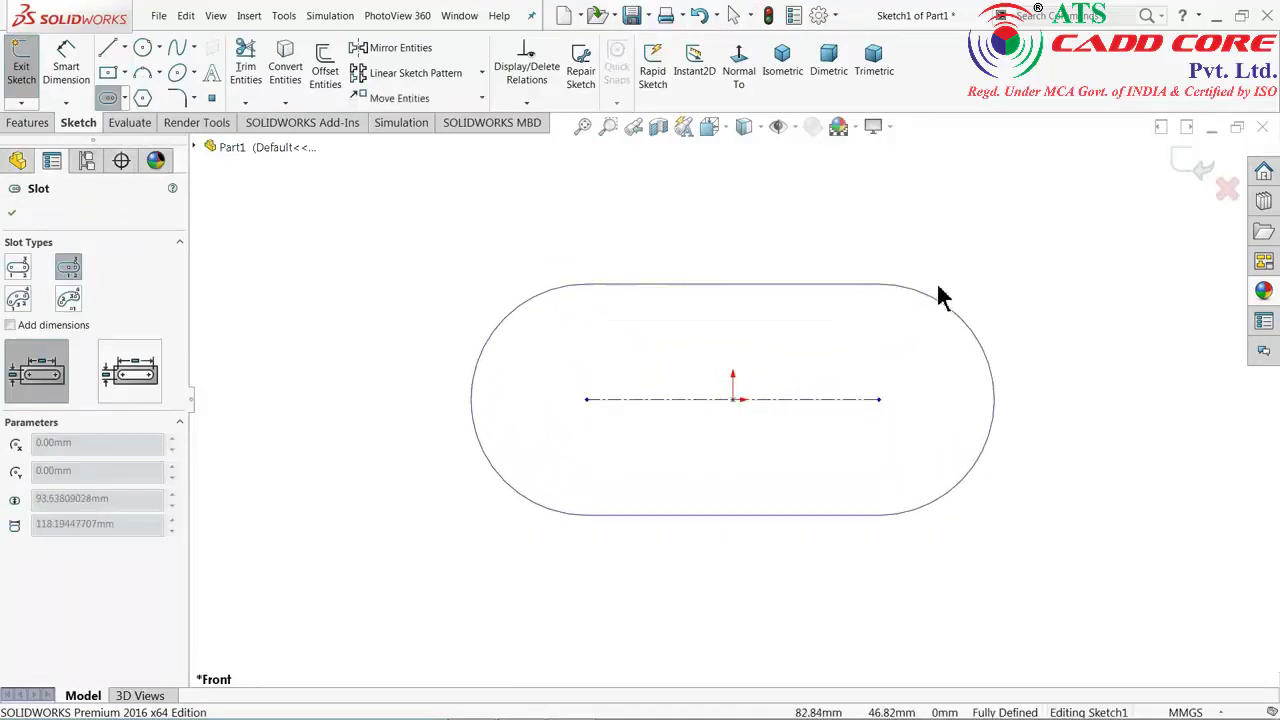
click(940, 296)
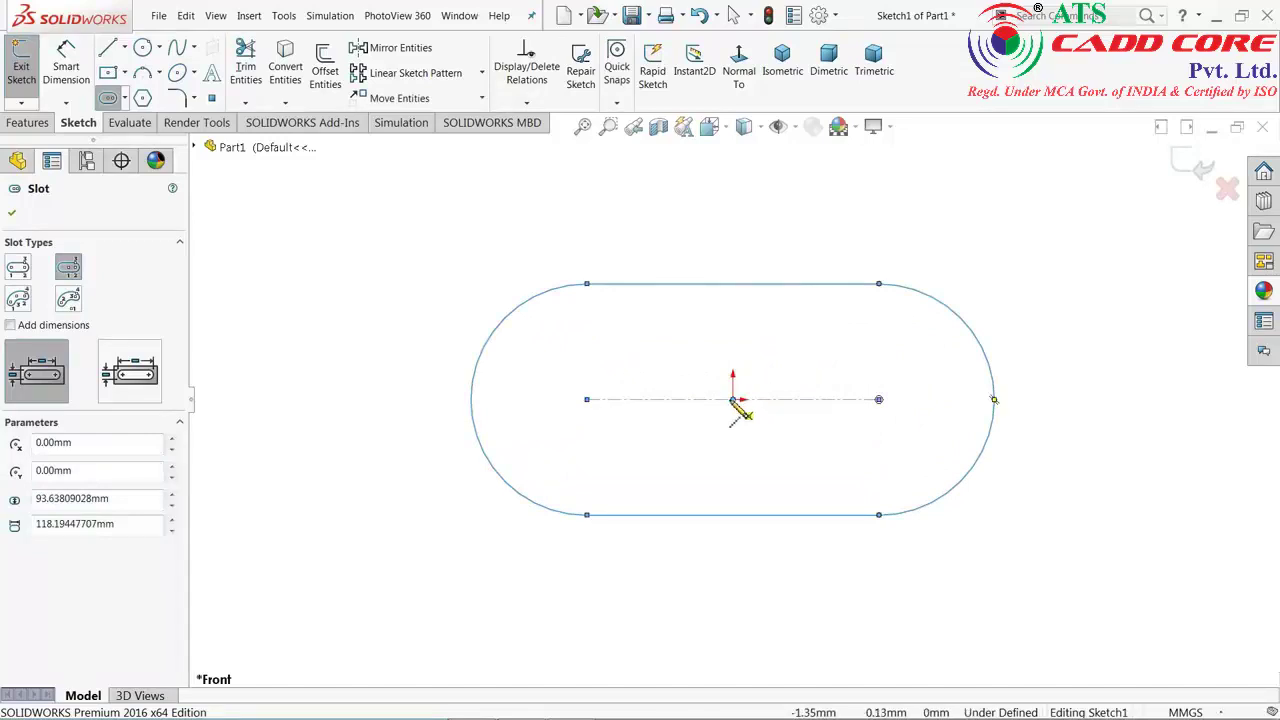
- Draw a narrower inner slot on the same centre line from the origin
click(735, 400)
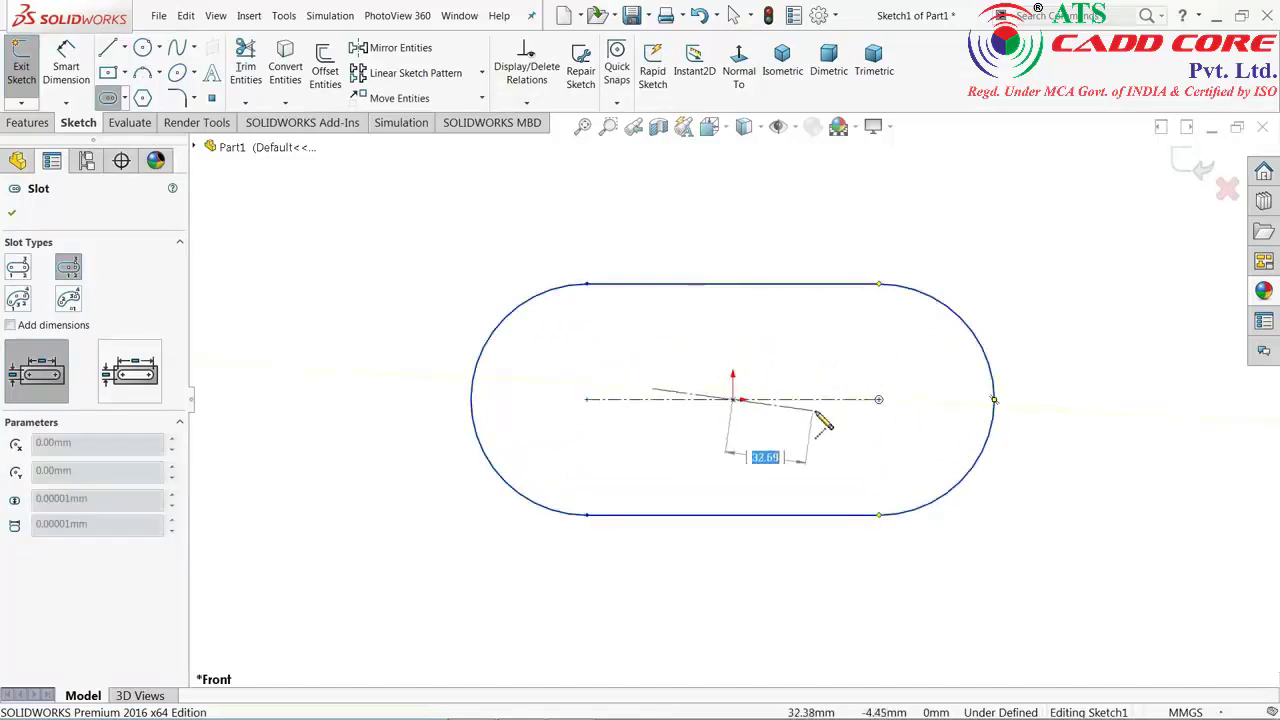
click(879, 401)
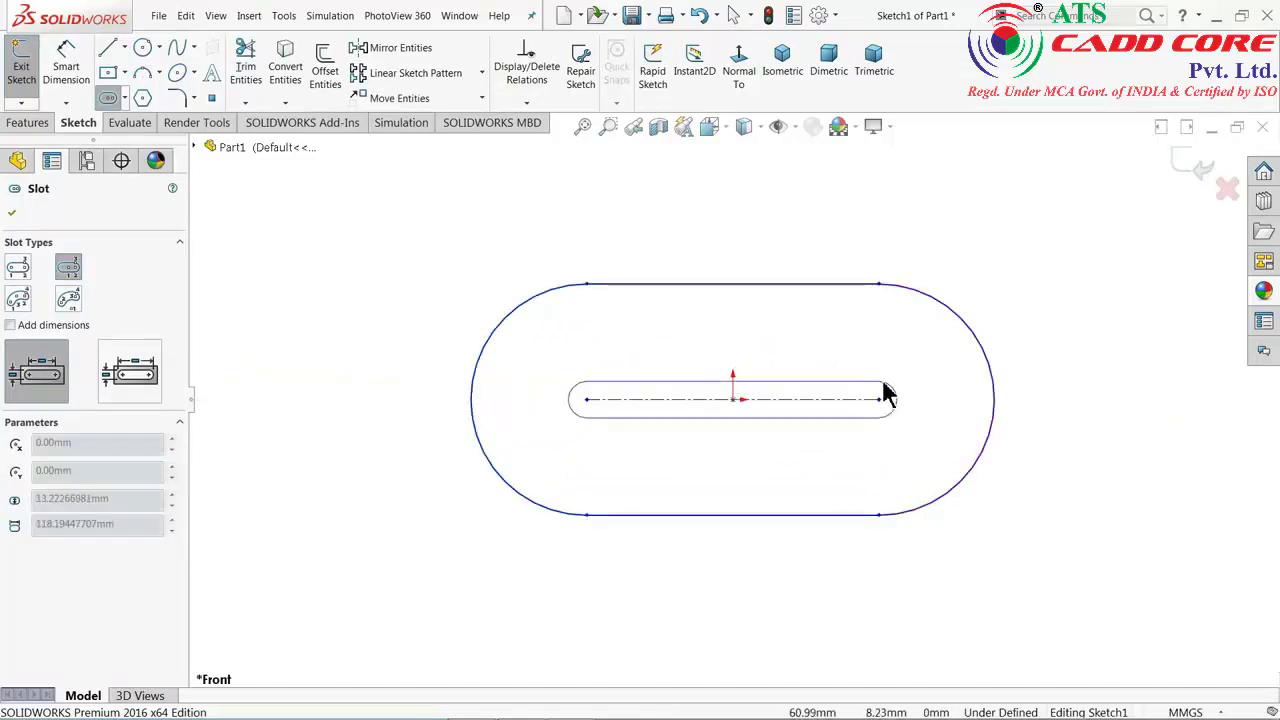
click(897, 342)
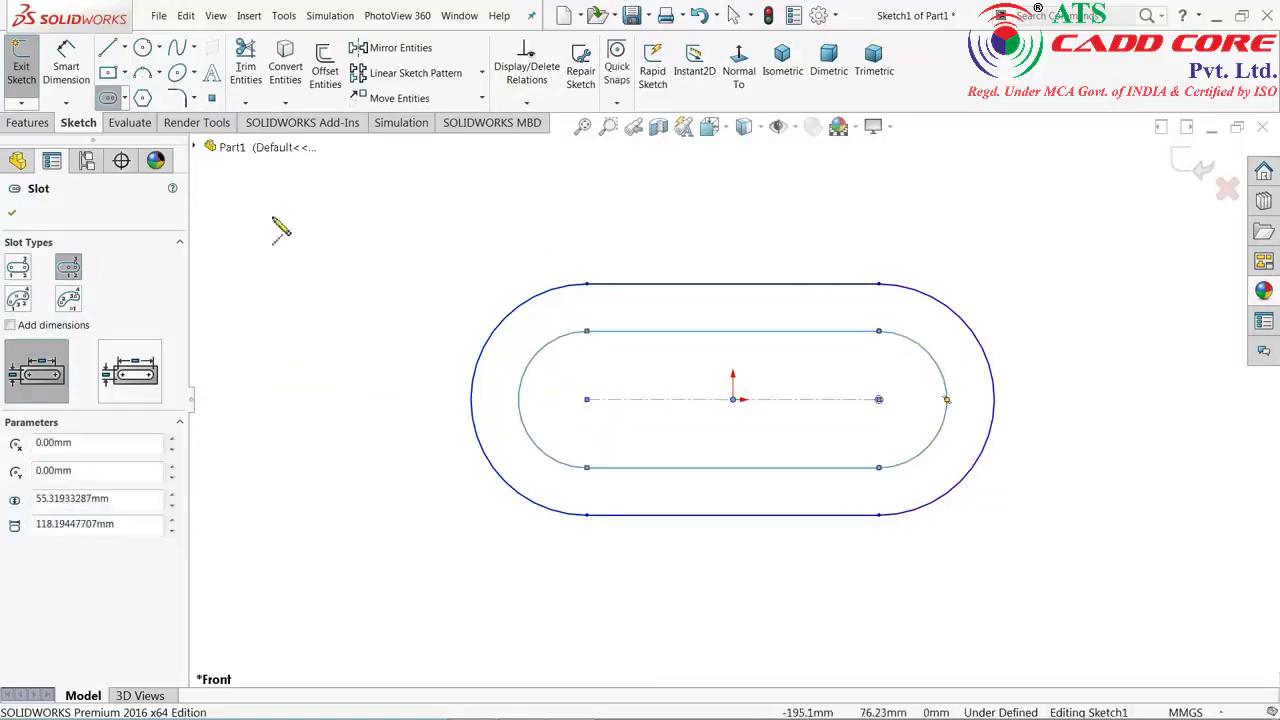
click(66, 65)
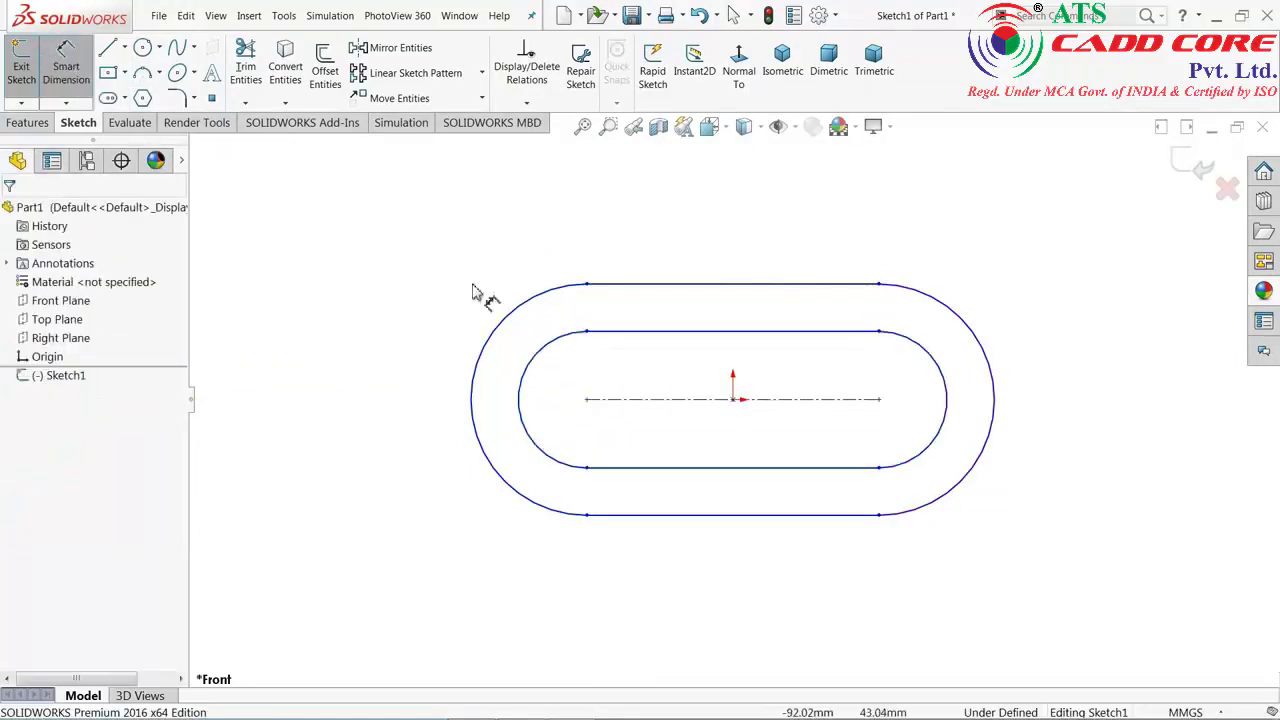
- Dimension the outer slot arc to R34 and the inner slot arc to R15
click(978, 490)
click(1022, 502)
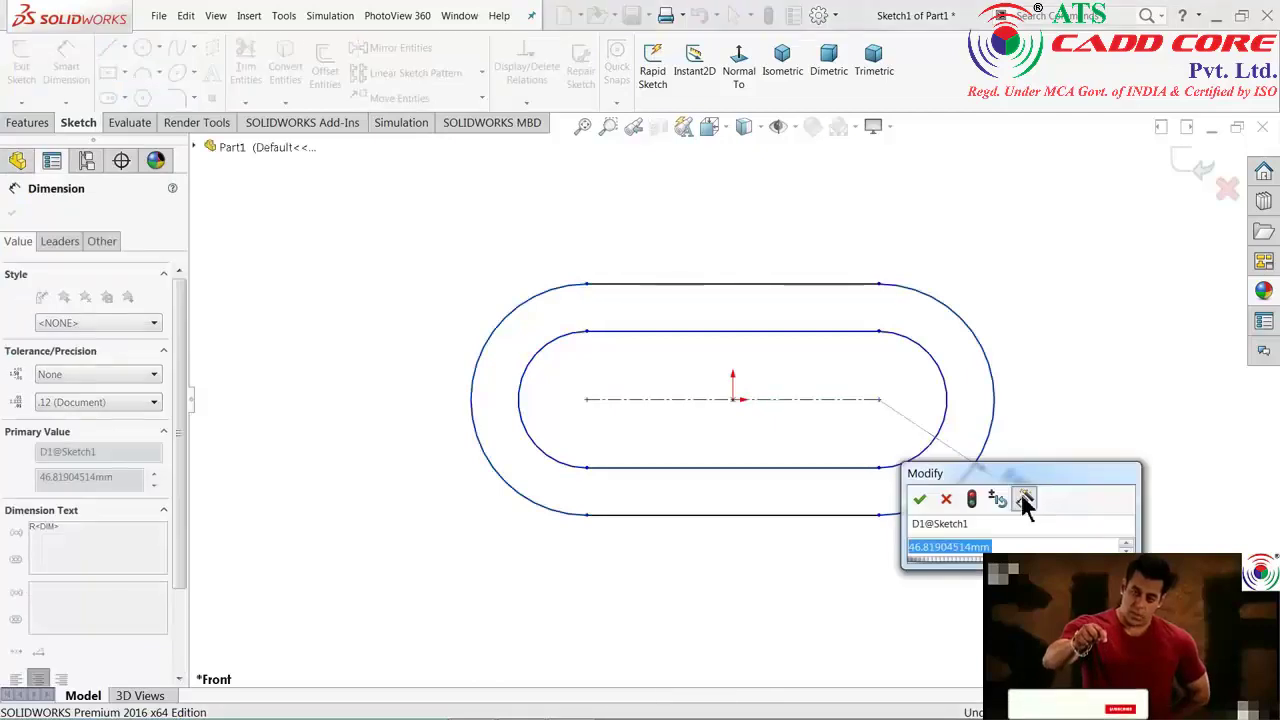
text(34)
key(Return)
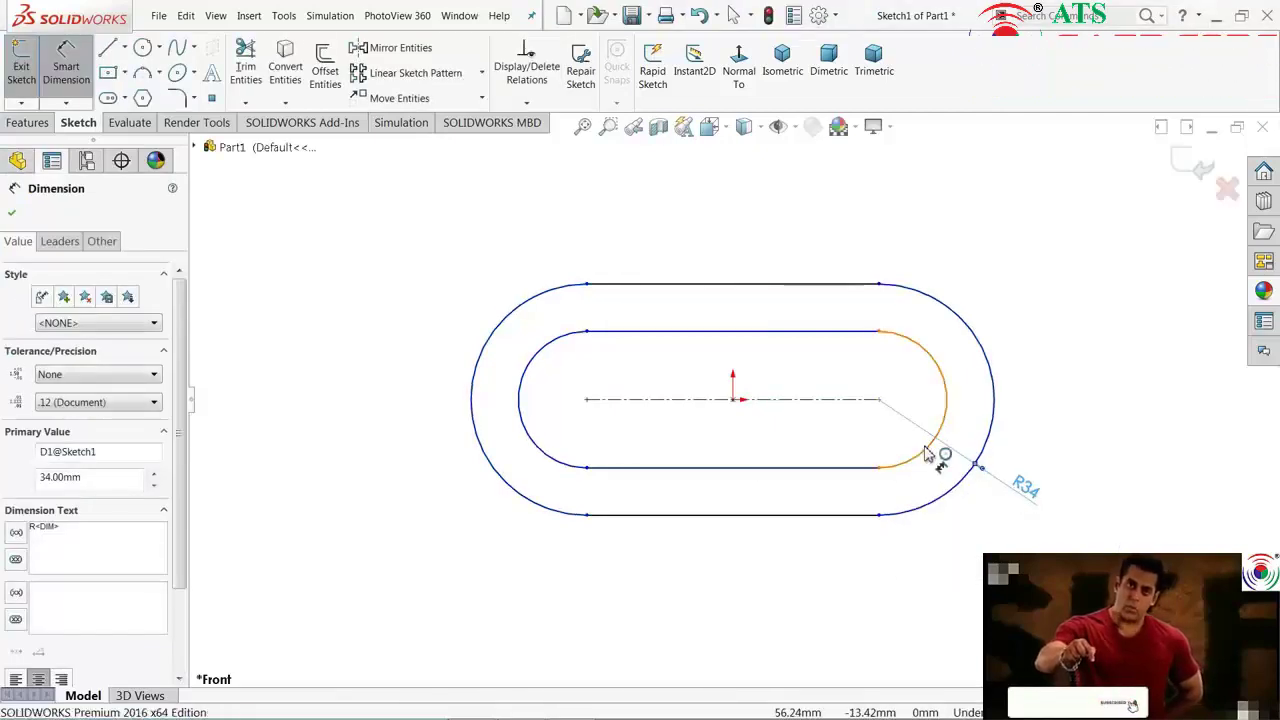
click(926, 453)
click(993, 545)
text(15)
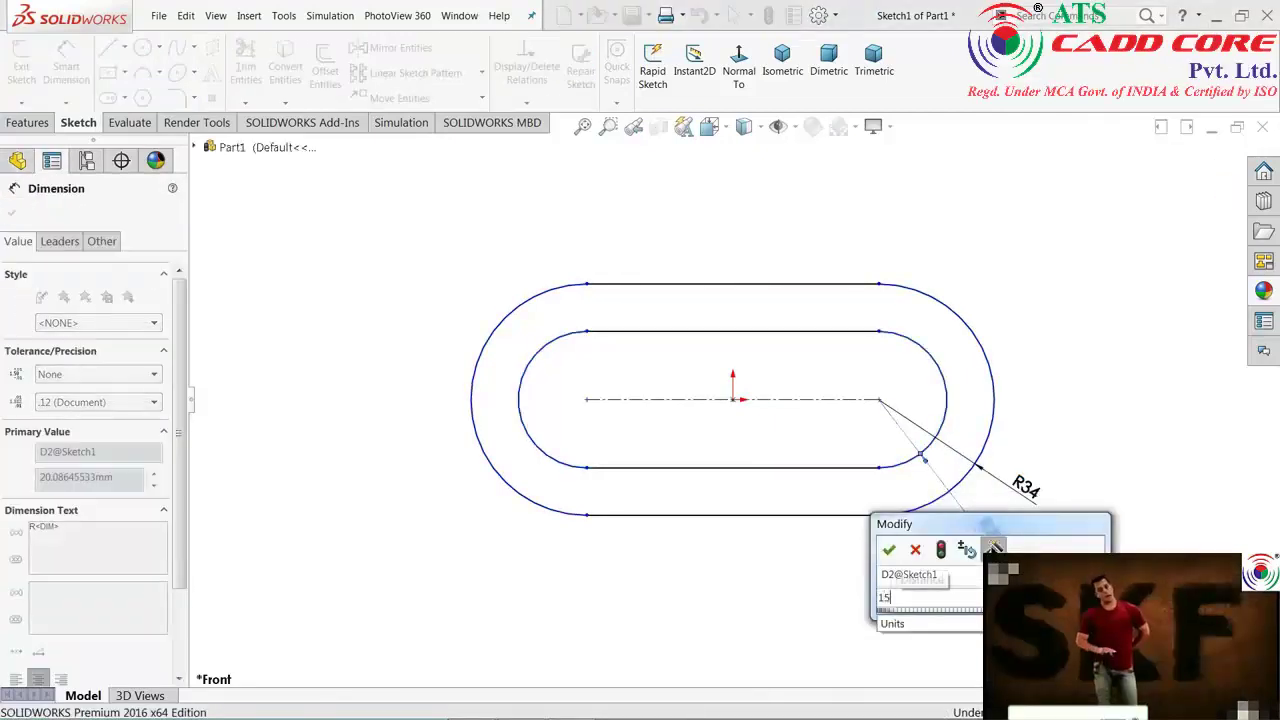
key(Return)
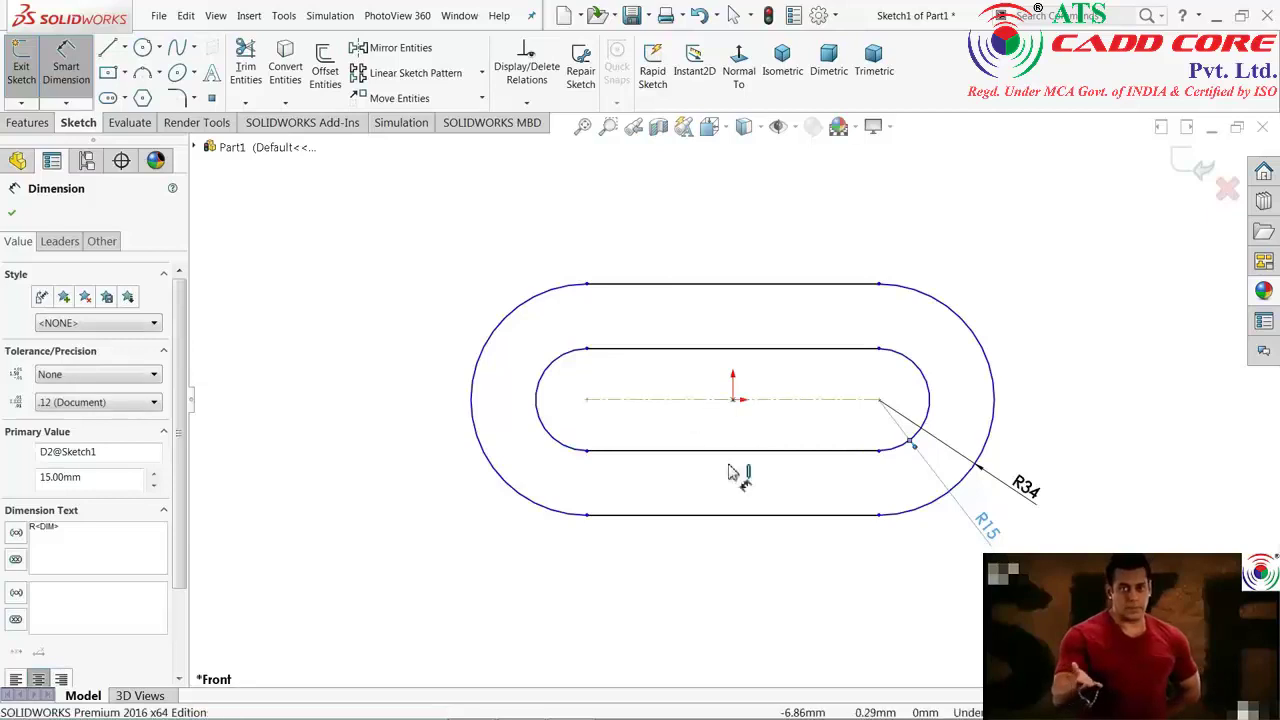
- Dimension the slot centre length to 108 and exit the sketch
click(700, 399)
click(738, 588)
text(108)
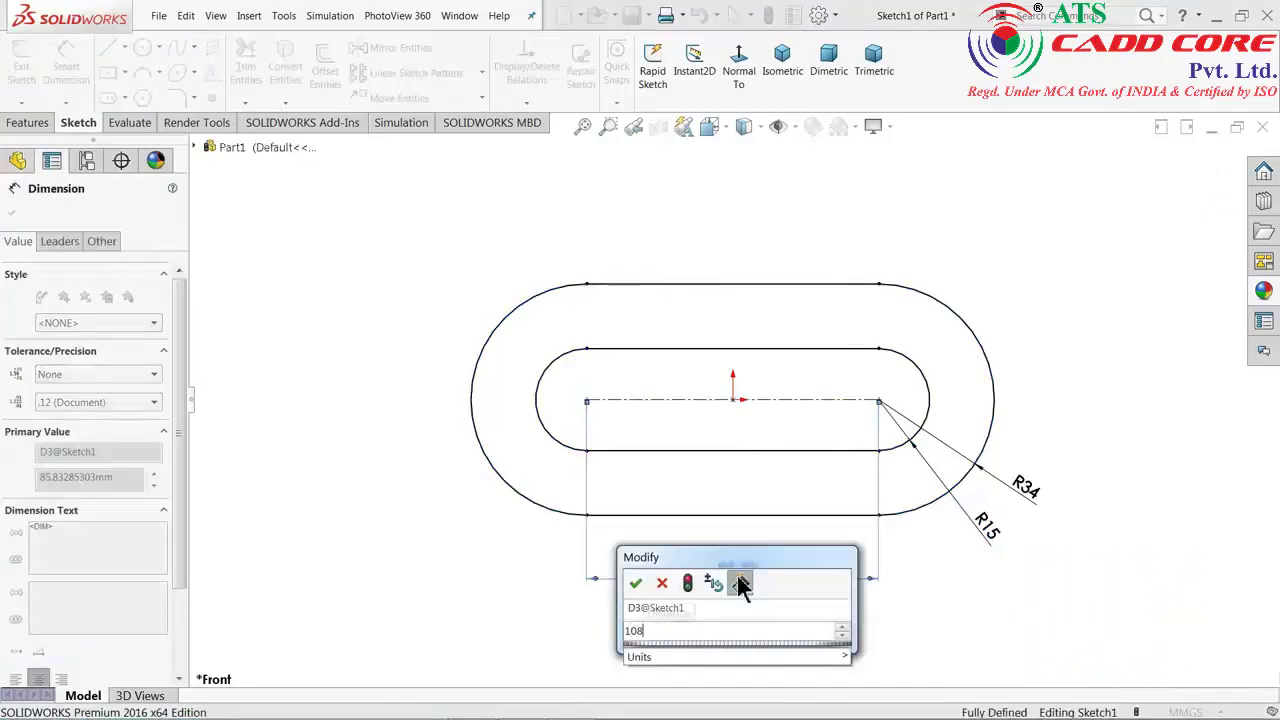
key(Return)
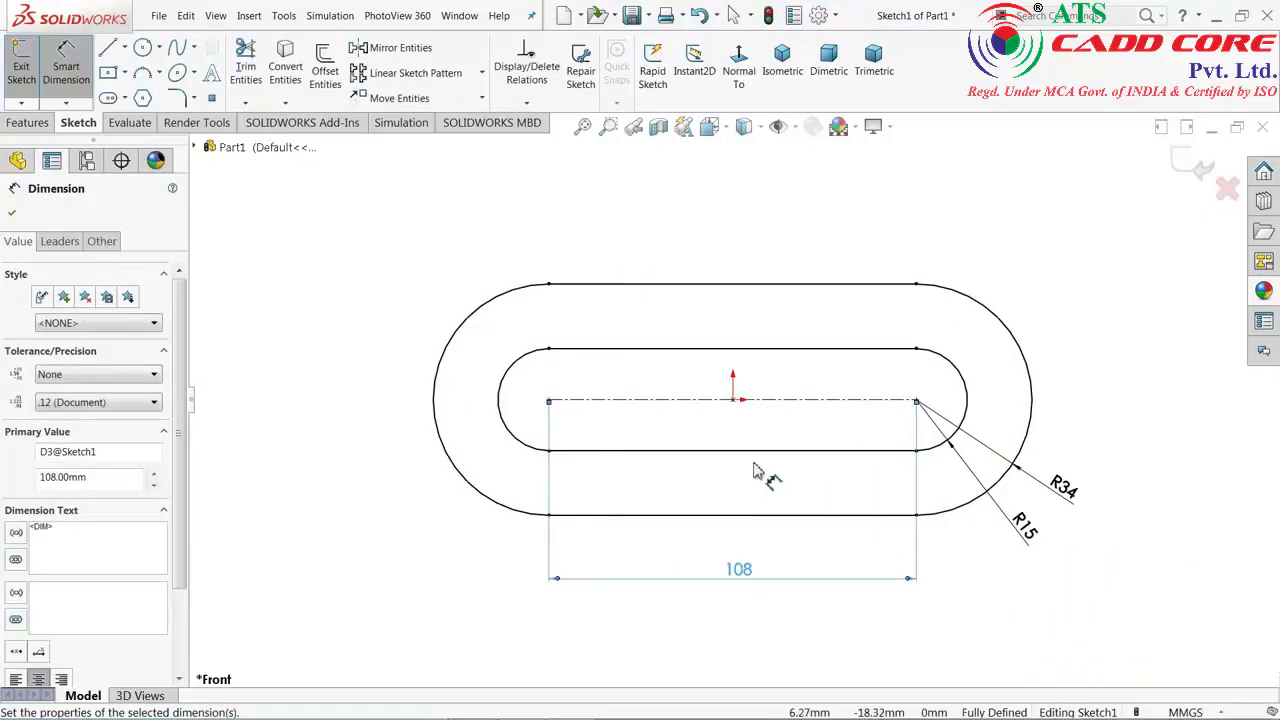
click(1190, 168)
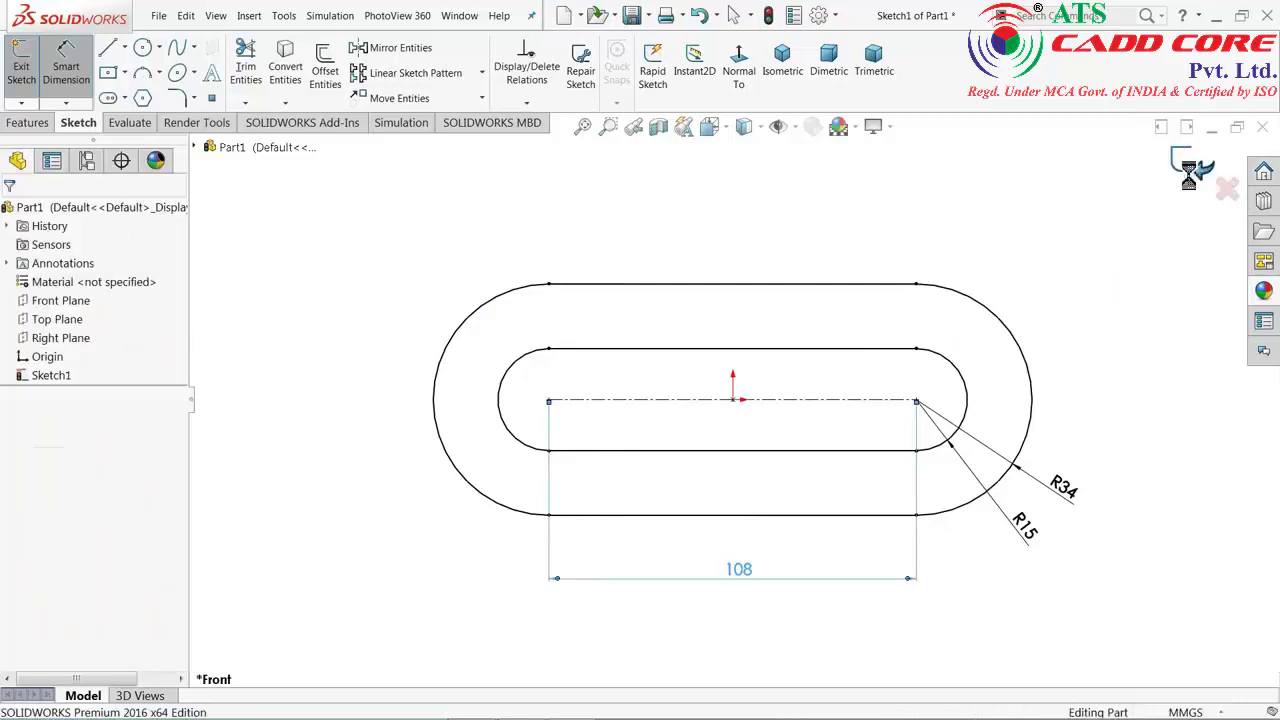
click(1190, 168)
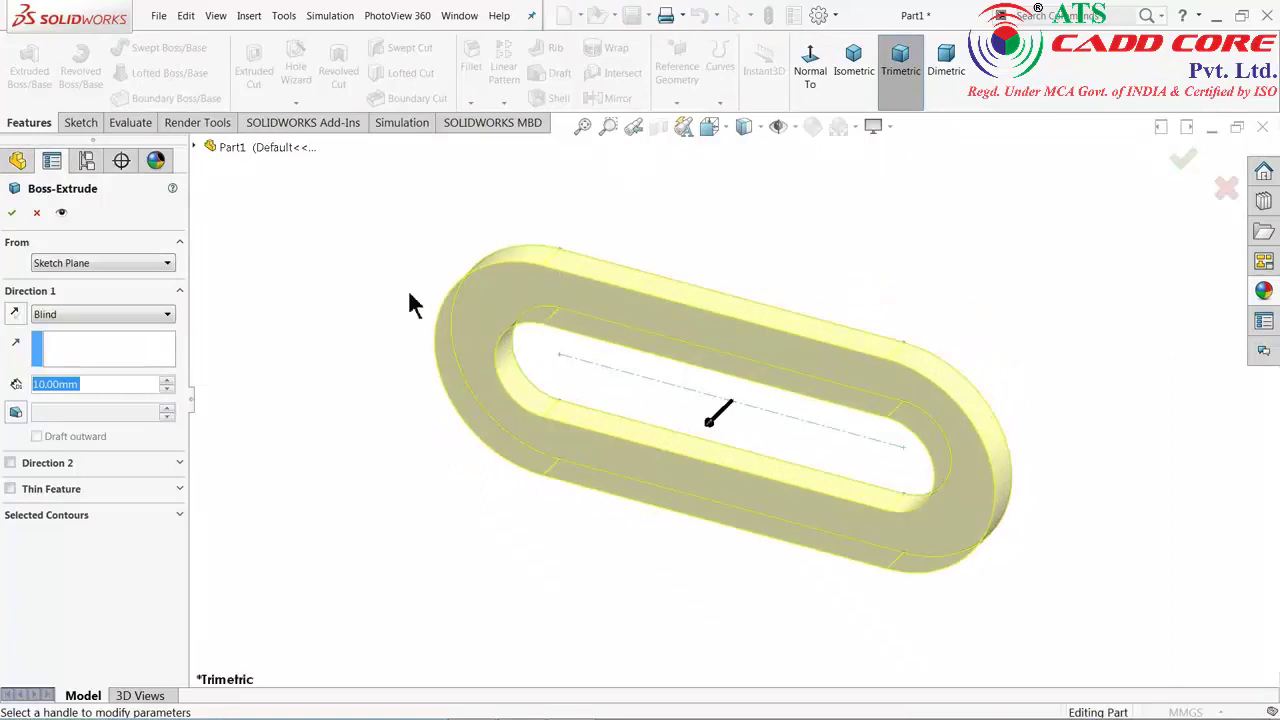
- Extrude the slot profile Blind to 52 mm, checking the reversed direction before accepting
click(40, 318)
drag(101, 385, 15, 385)
text(52)
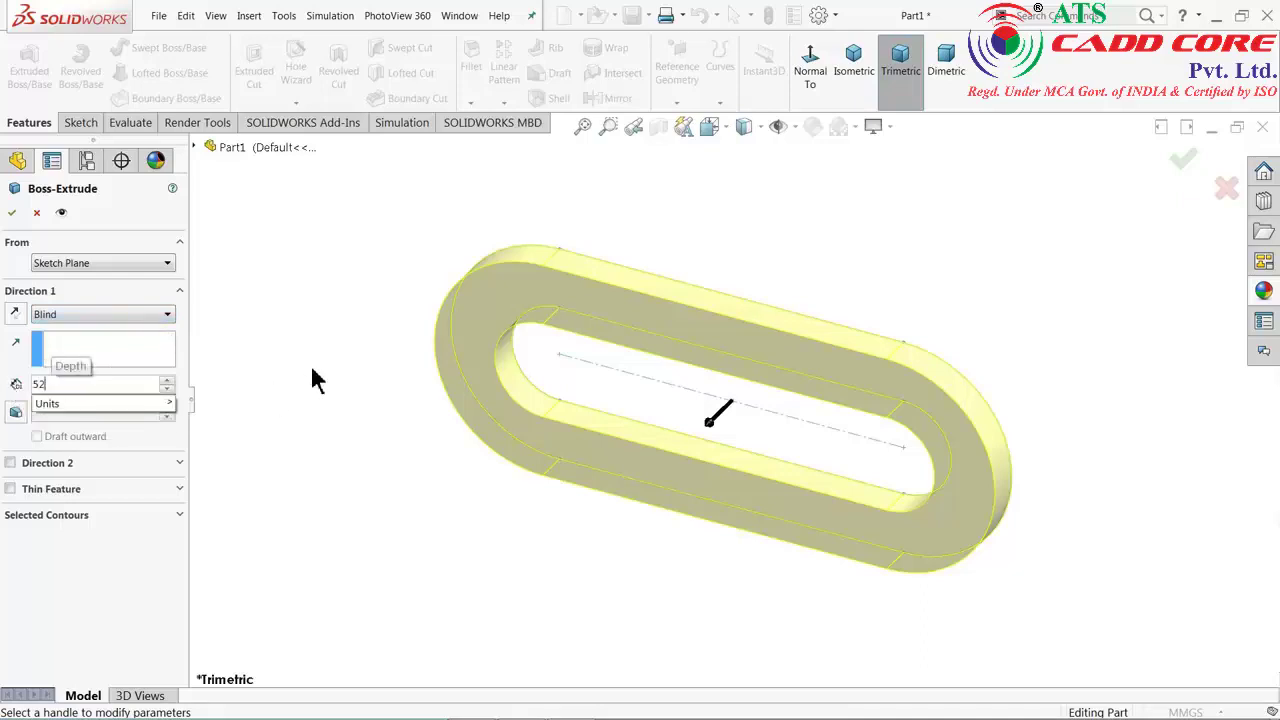
key(Return)
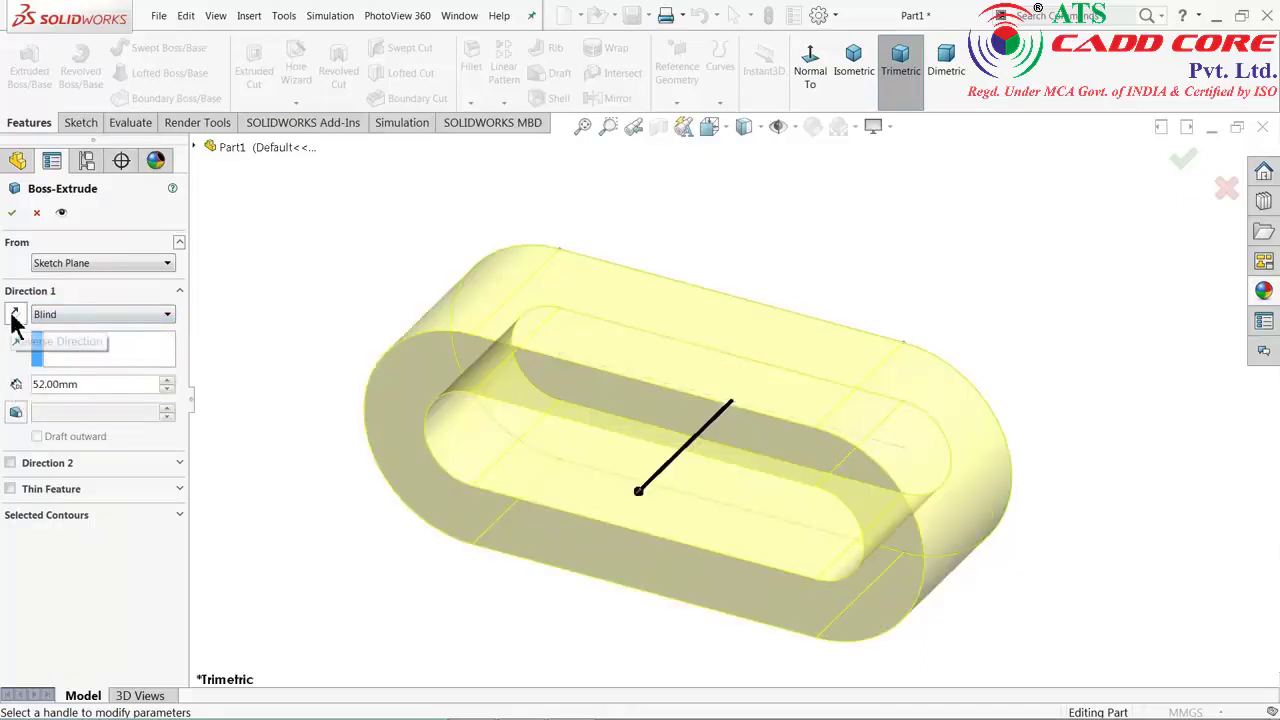
click(14, 316)
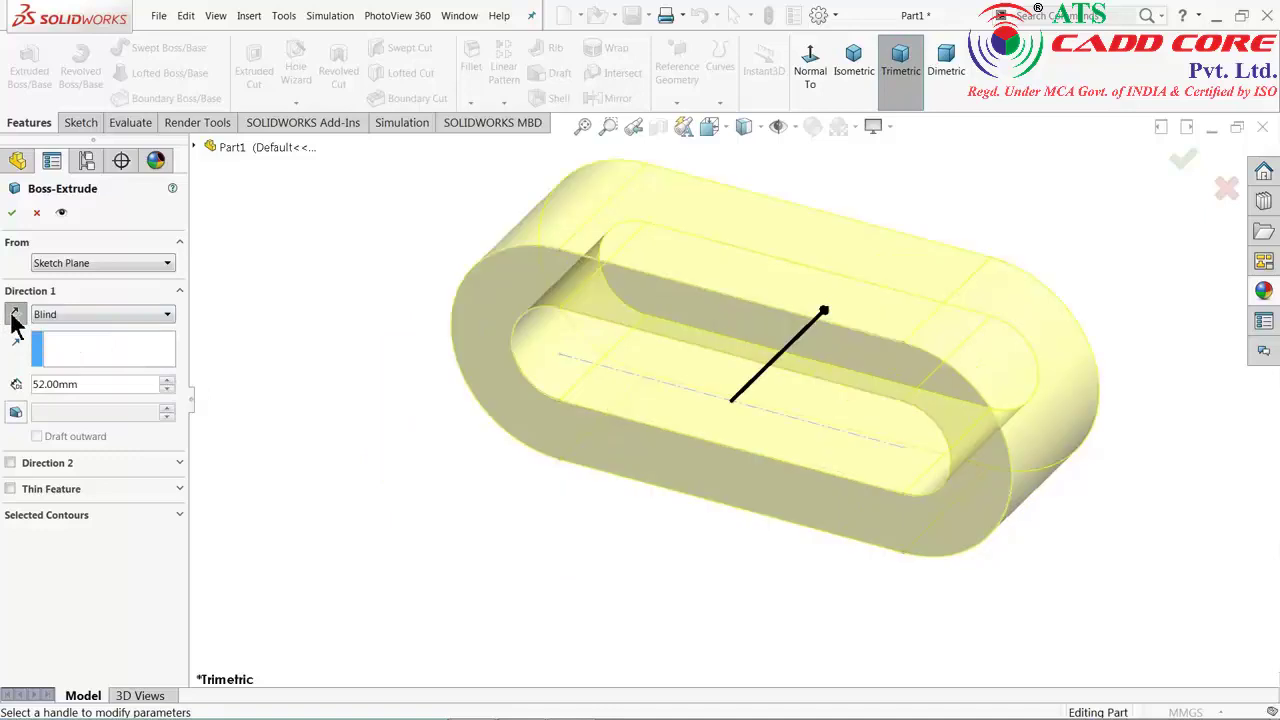
click(14, 316)
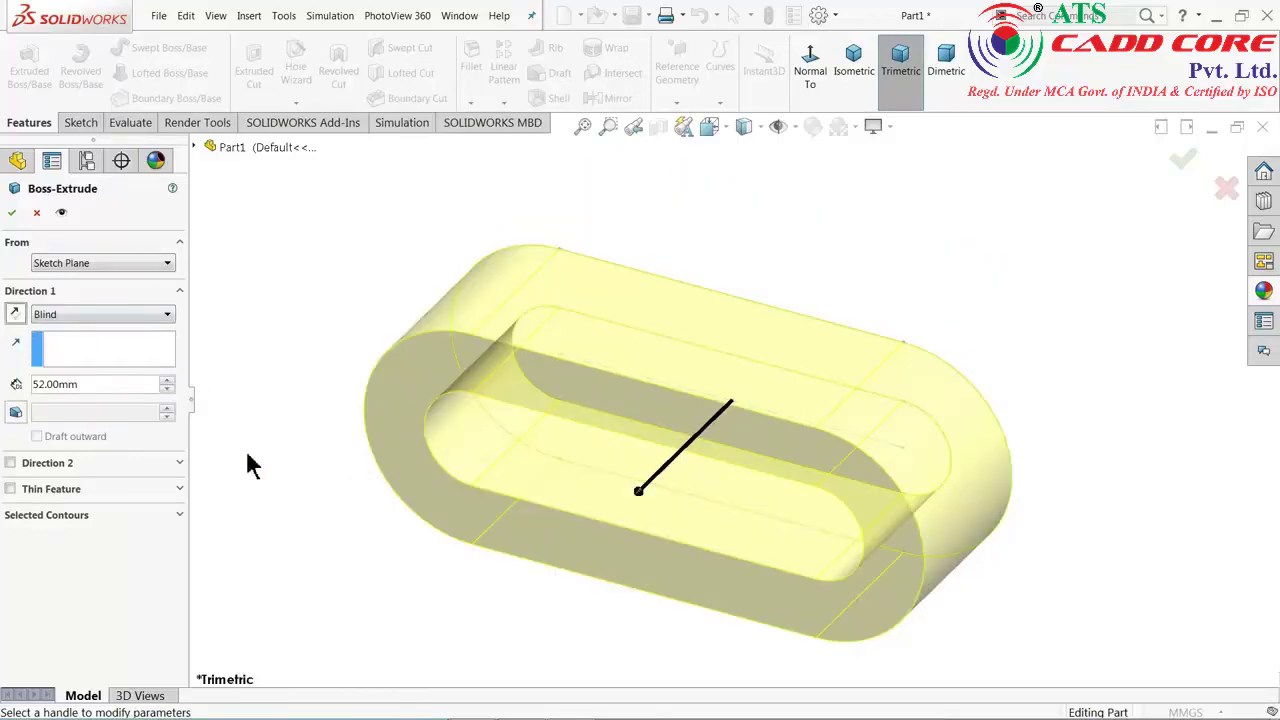
click(11, 212)
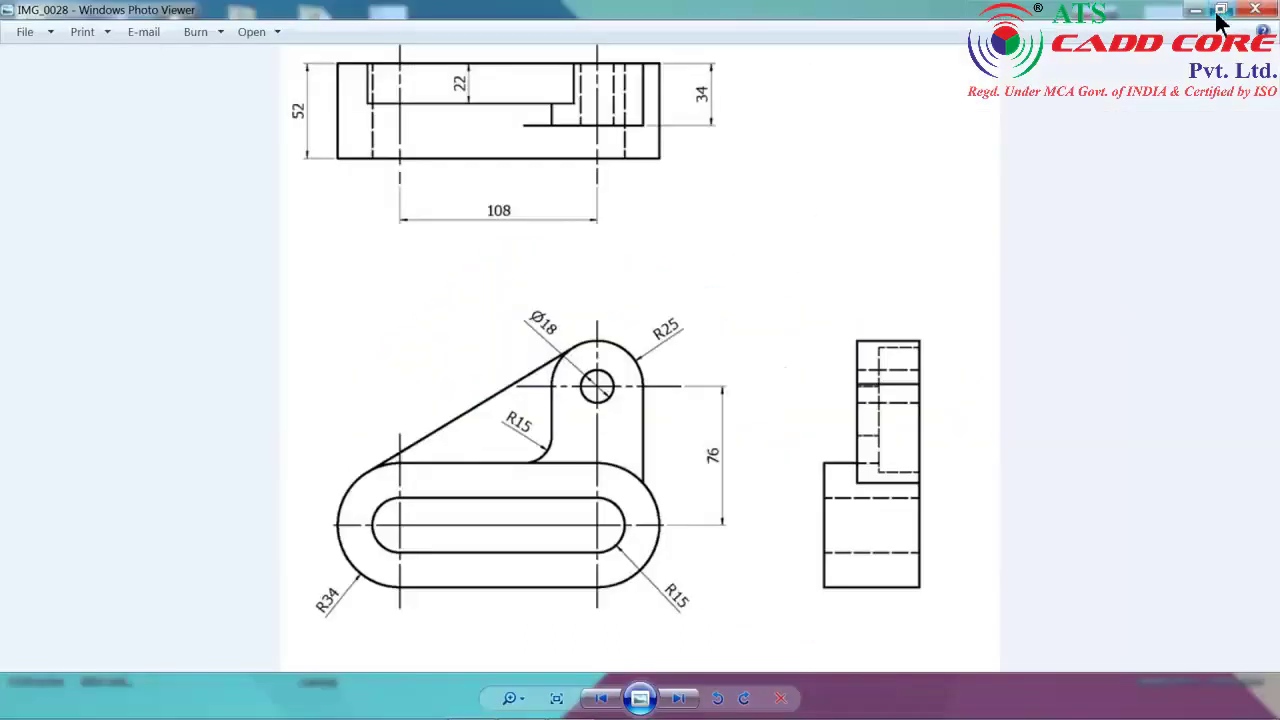
click(1216, 15)
mouse_move(585, 315)
mouse_down()
mouse_move(581, 384)
mouse_move(592, 316)
mouse_up()
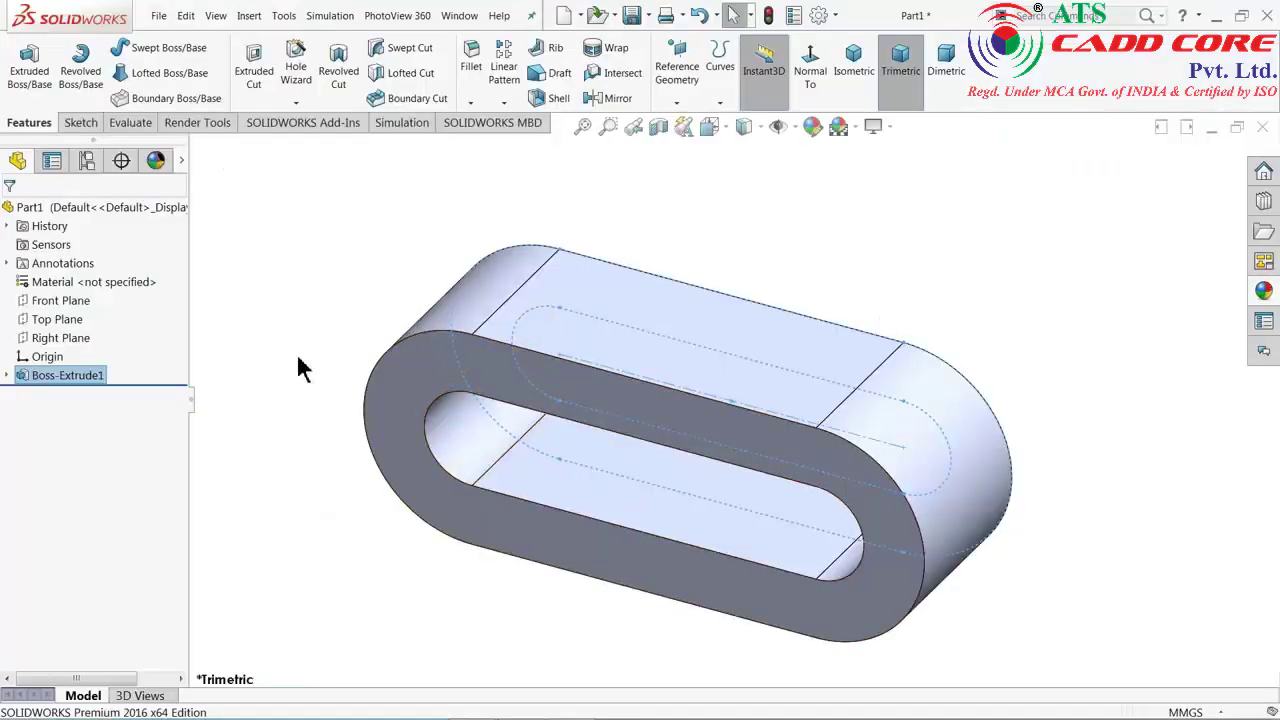
click(60, 300)
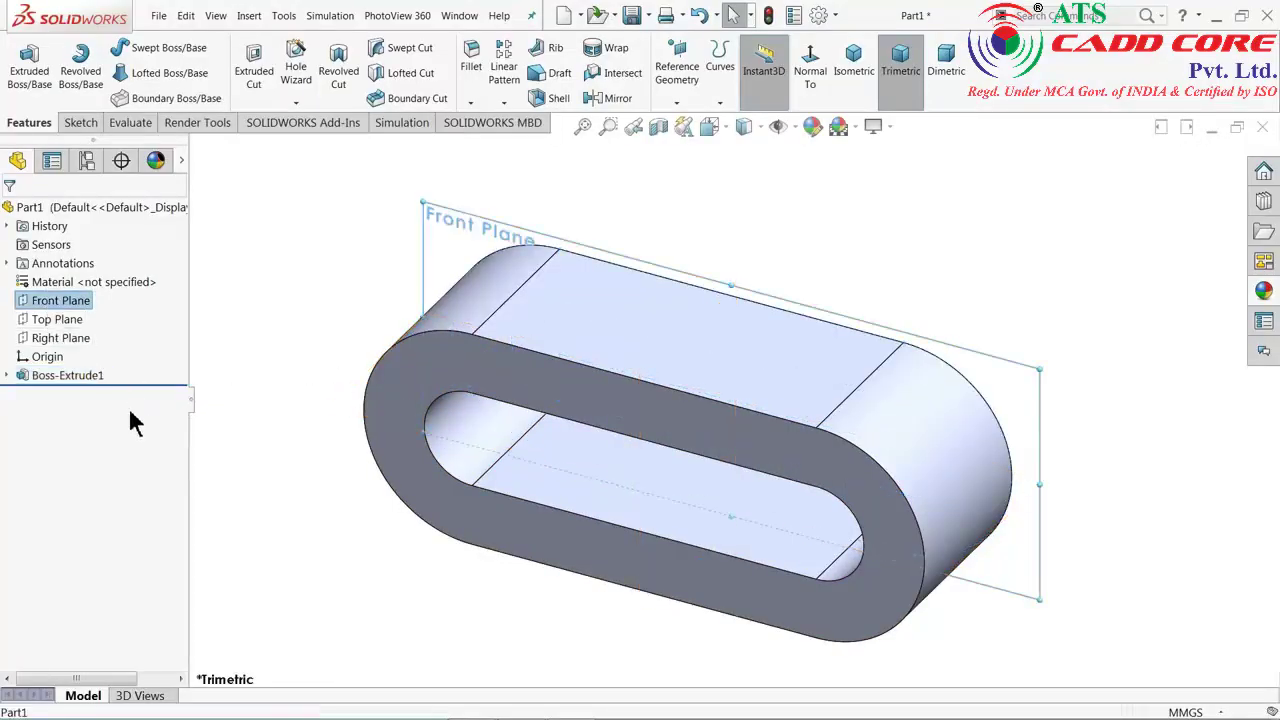
- Start a new sketch on the Front Plane and view it Normal To
middle_drag(290, 340, 289, 363)
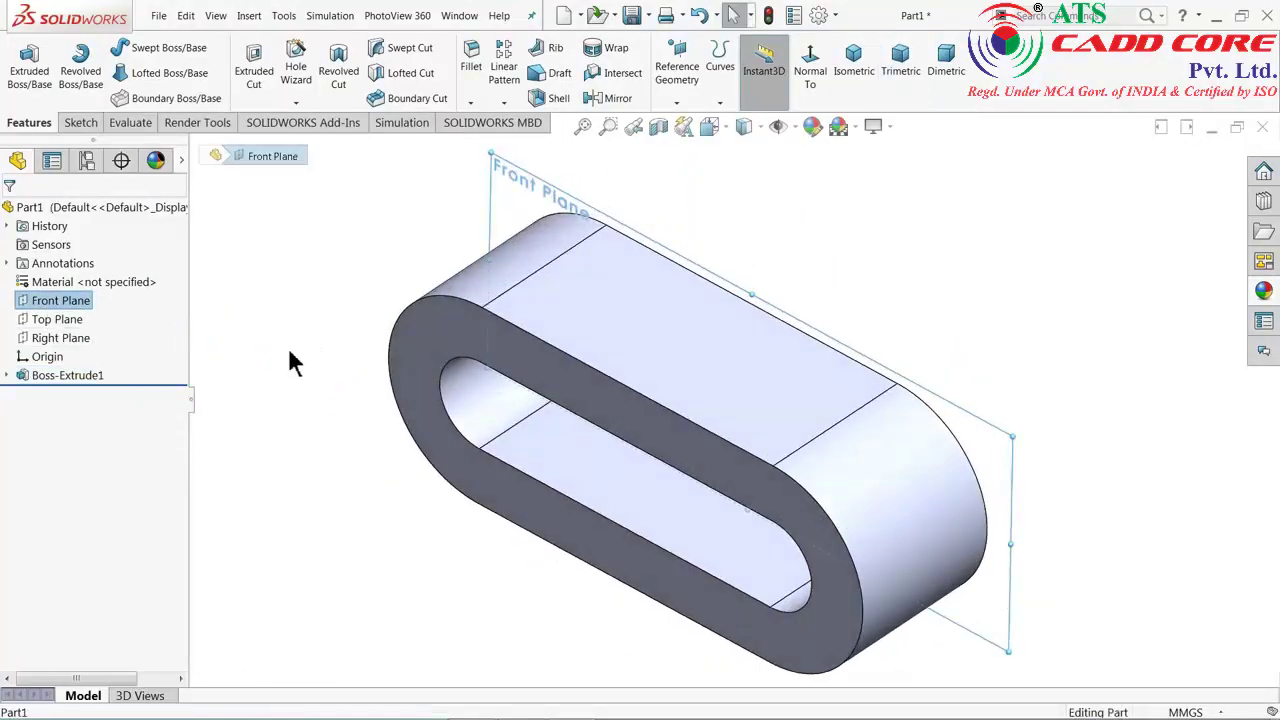
click(79, 123)
click(21, 65)
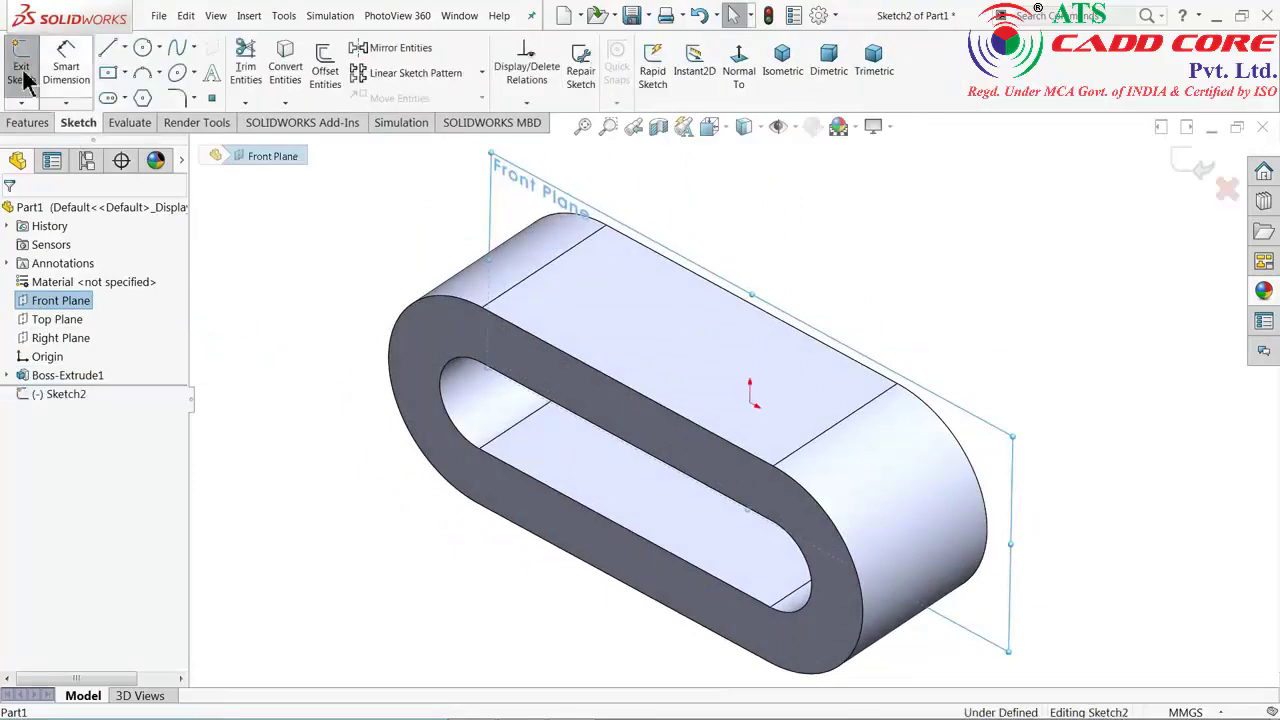
click(741, 76)
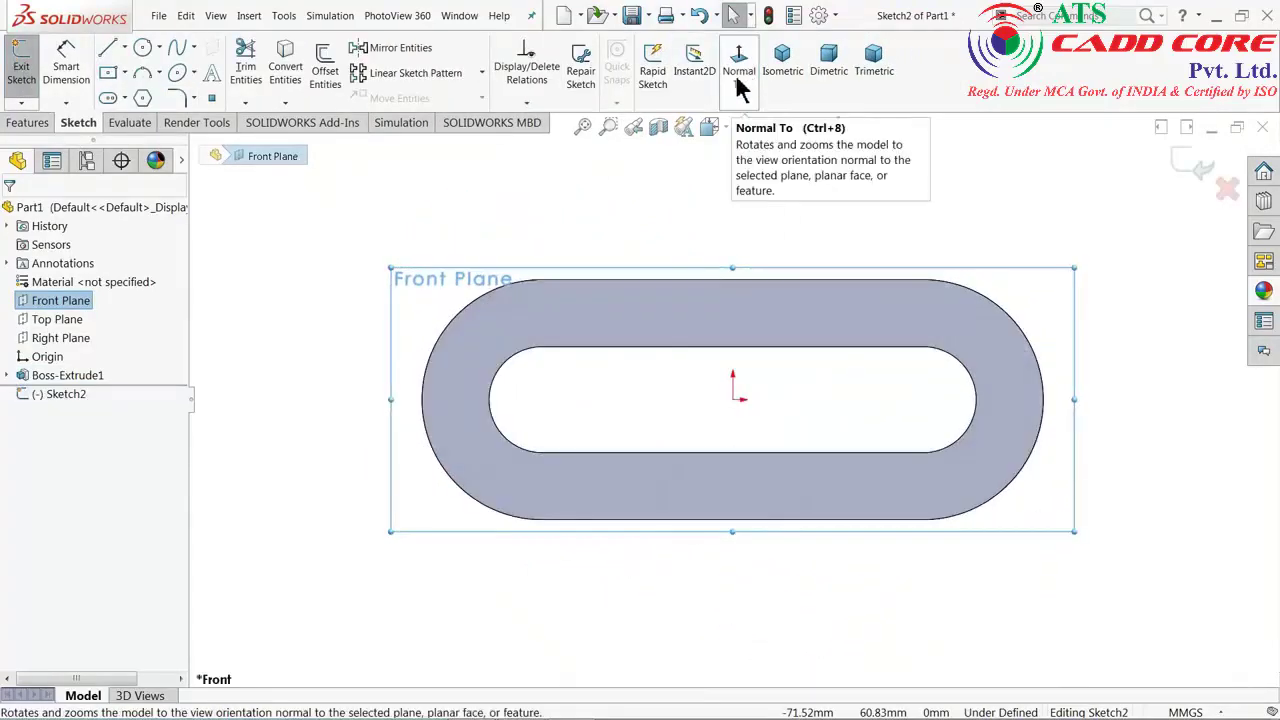
- Draw the lug outline: a vertical side, a semicircular tangent arc top, and a side down to the outer arc
click(110, 52)
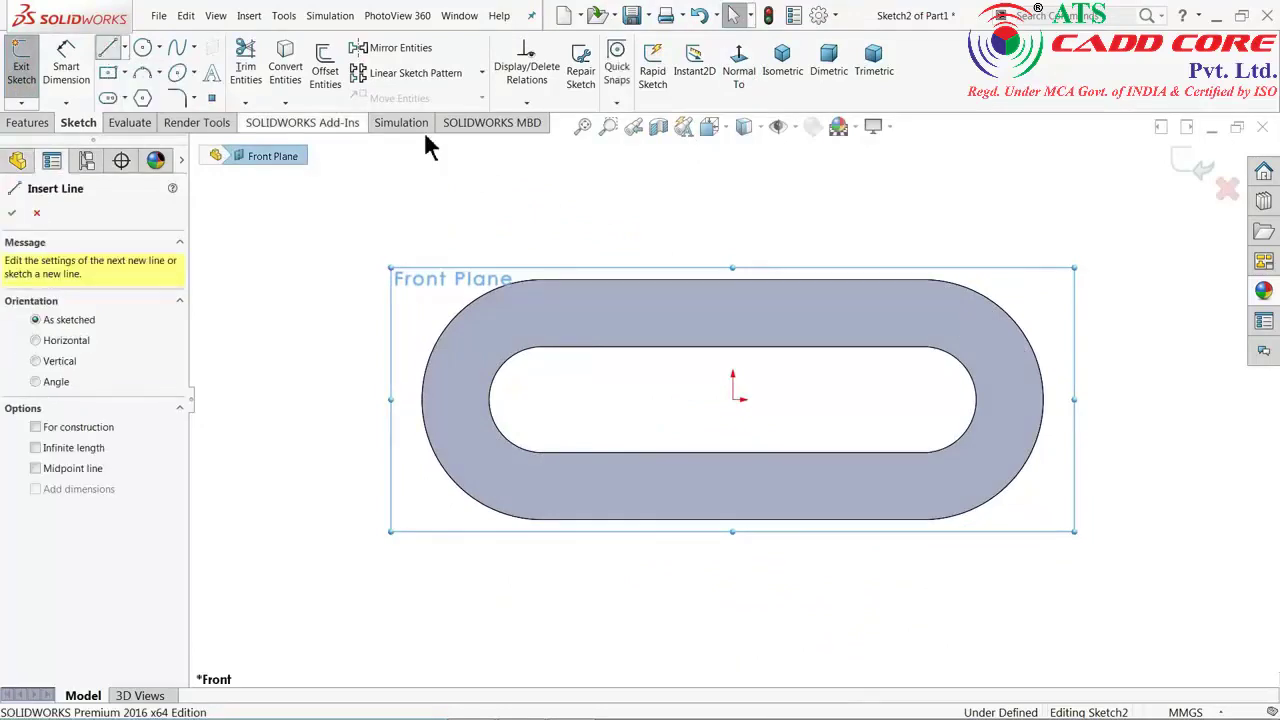
click(849, 281)
key(z)
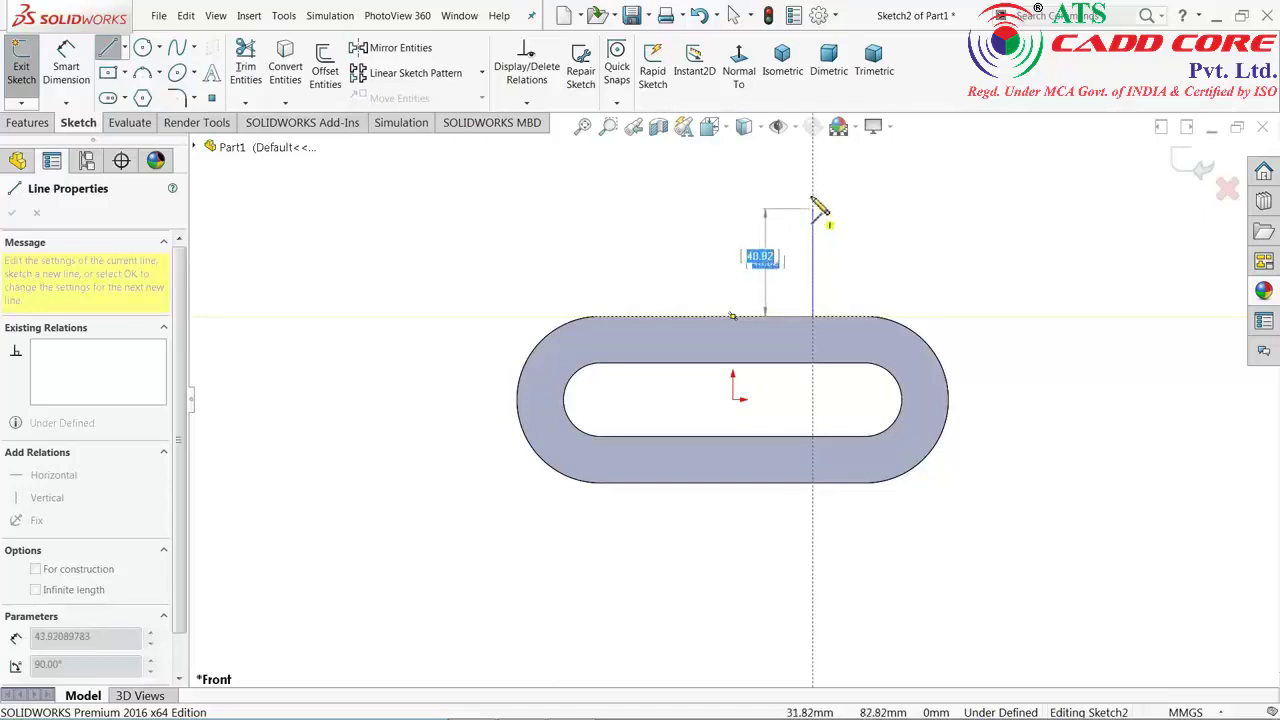
click(818, 205)
scroll(822, 203, down, 3)
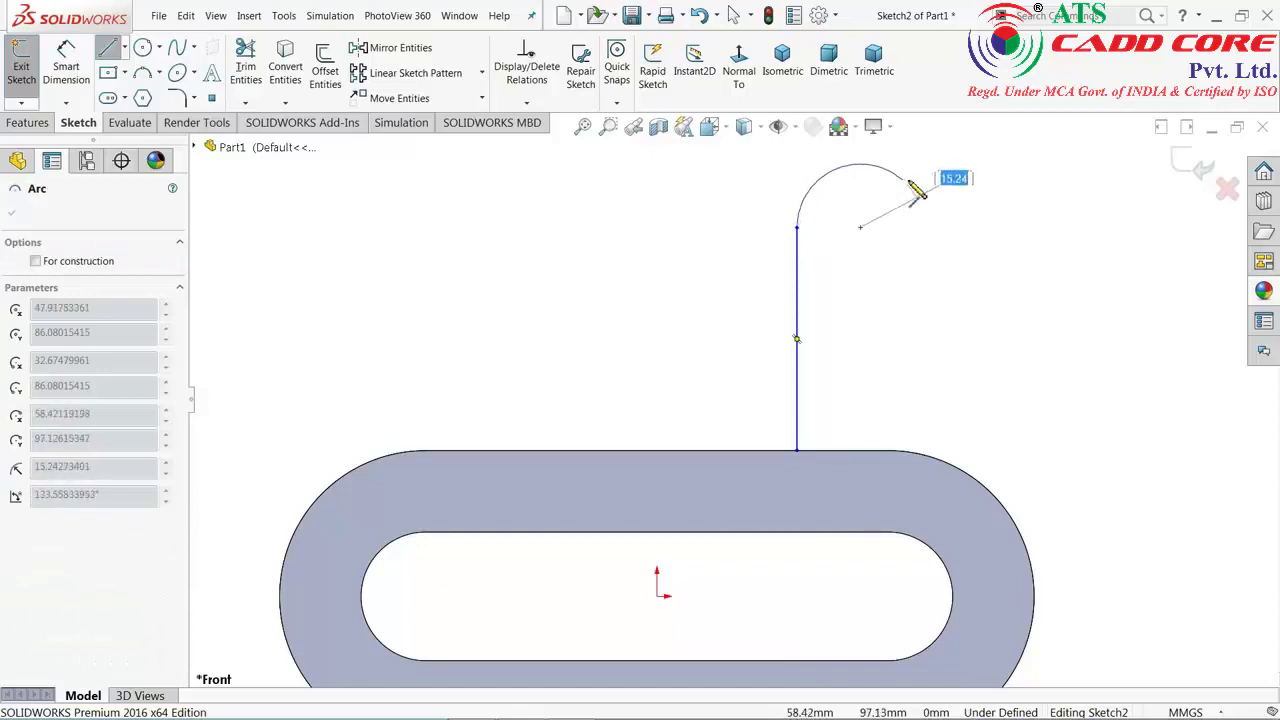
click(973, 229)
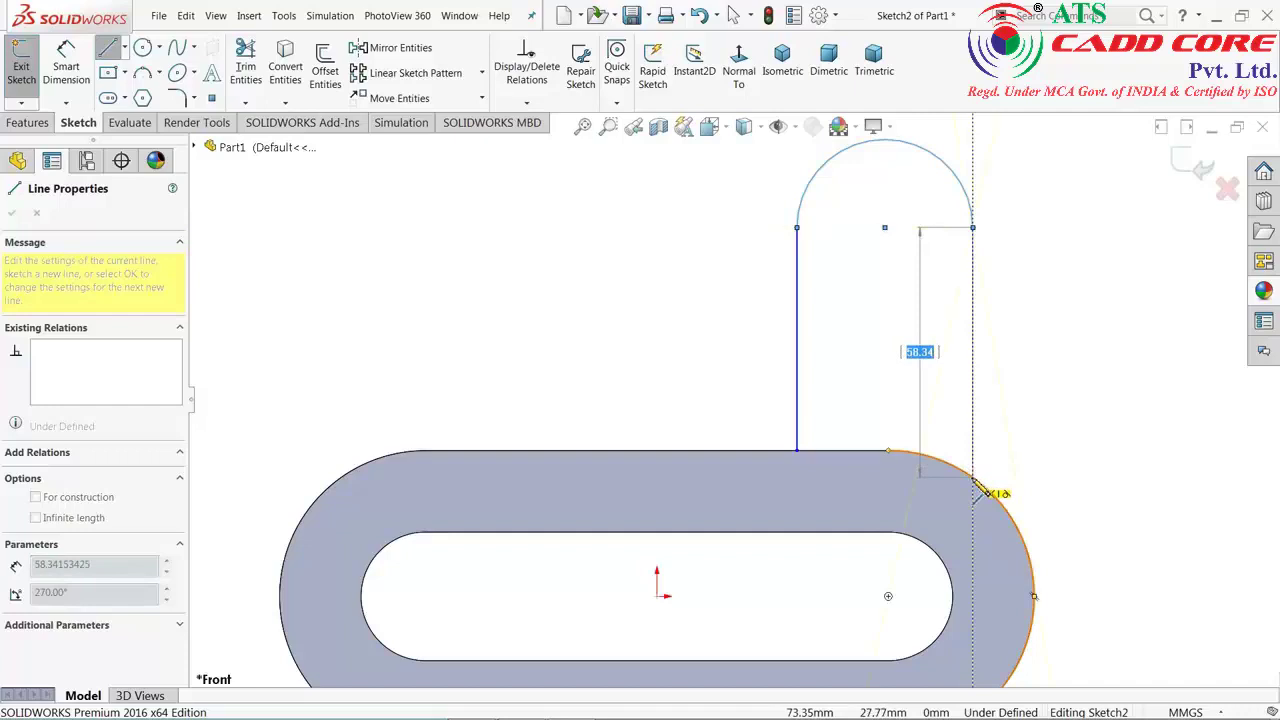
click(978, 482)
right_click(1010, 414)
click(1040, 425)
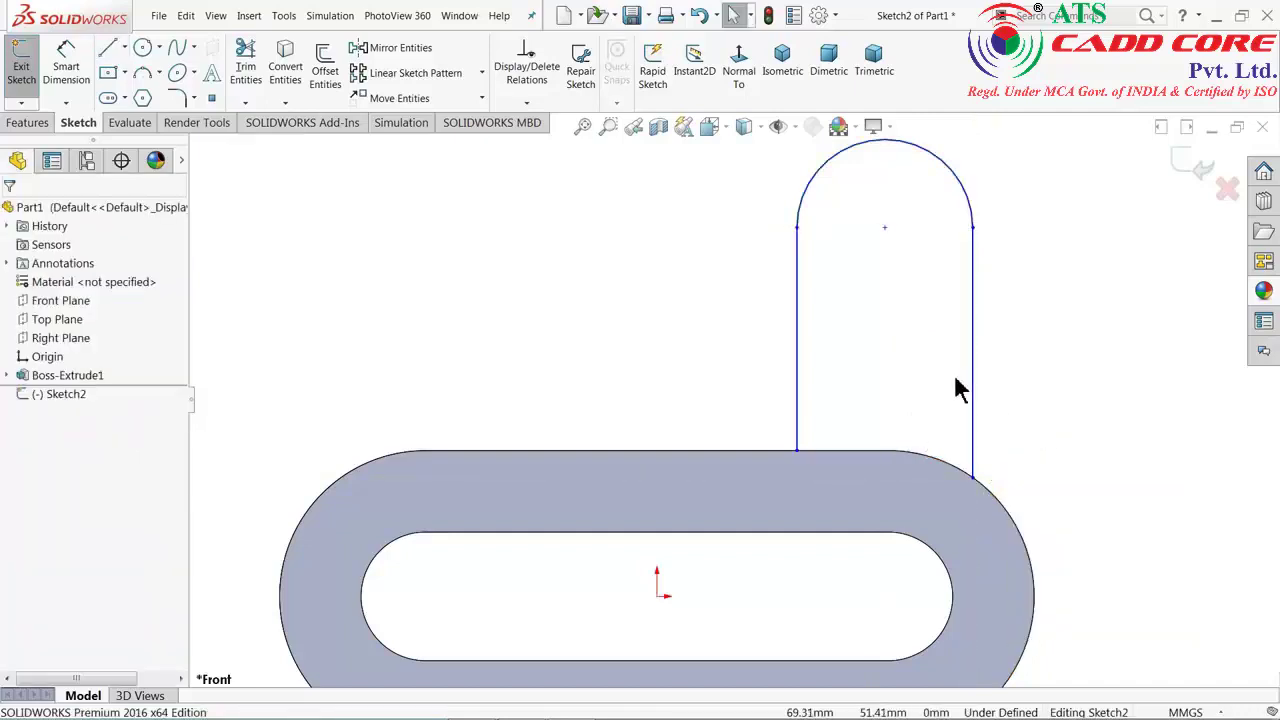
- Show Sketch1 and make the lug arc centre Vertical with the slot centre line's right endpoint
key(f)
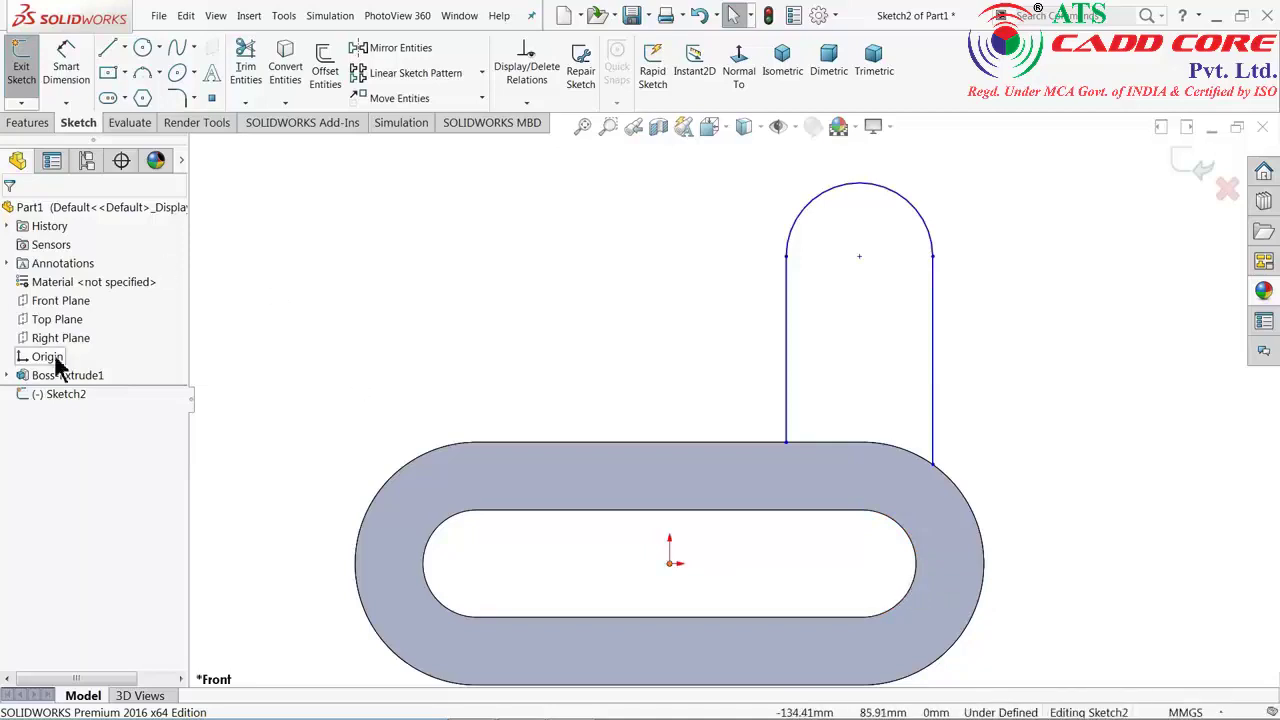
click(7, 375)
click(50, 398)
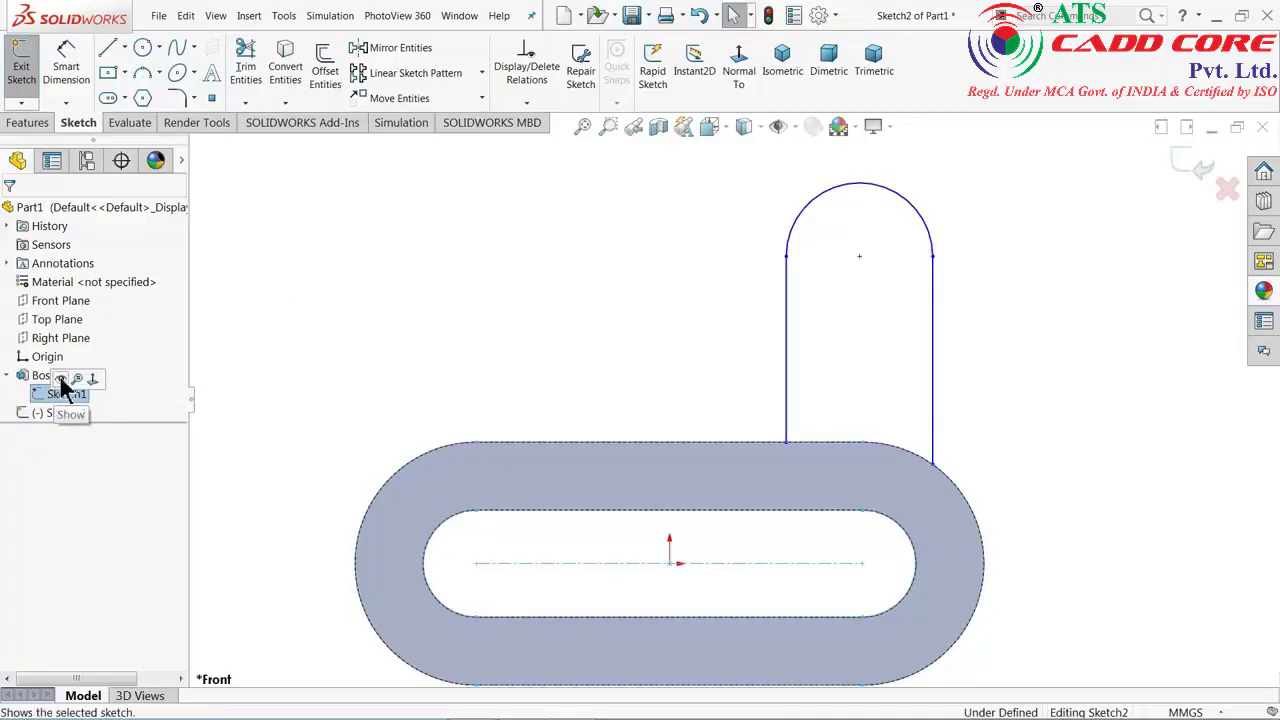
click(61, 380)
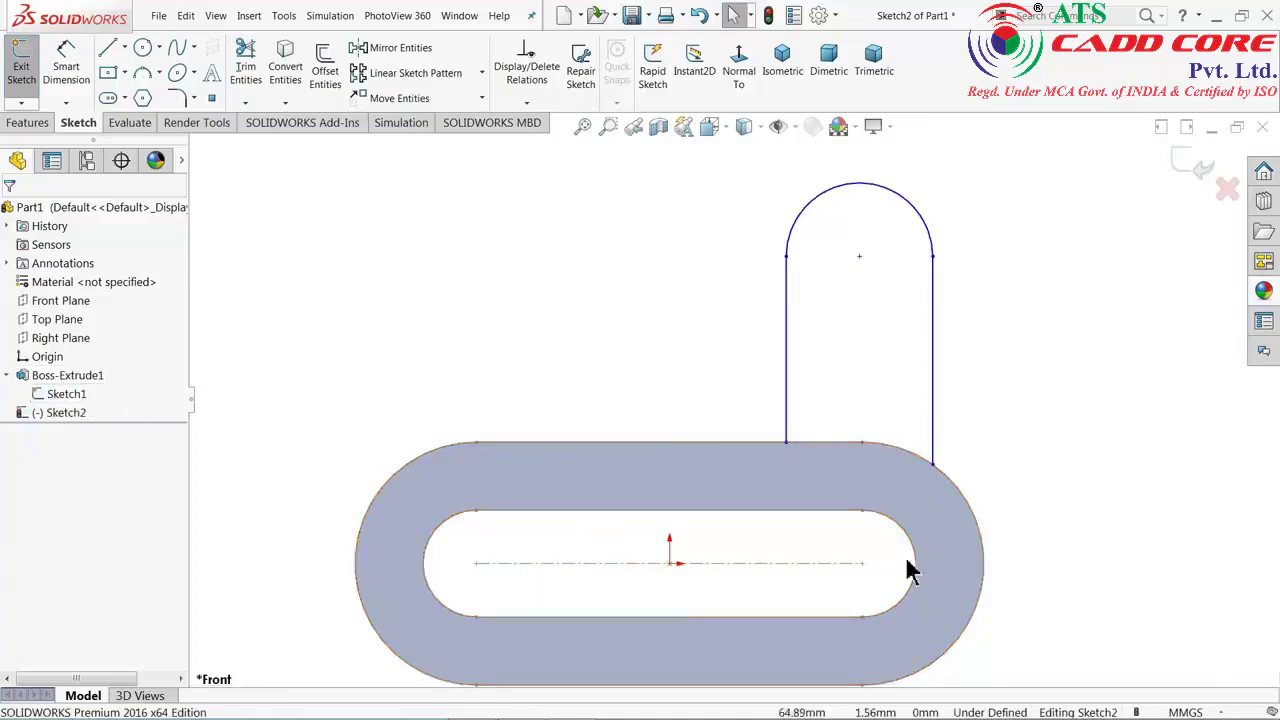
click(862, 563)
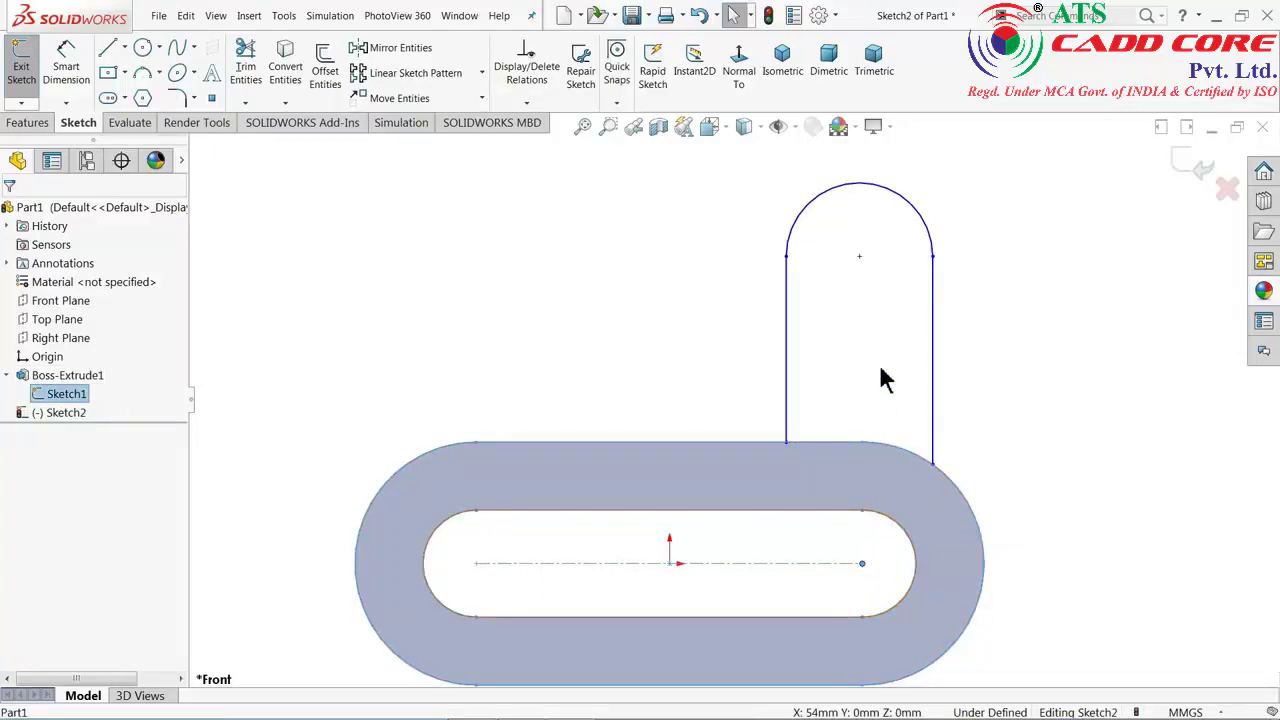
ctrl+click(859, 256)
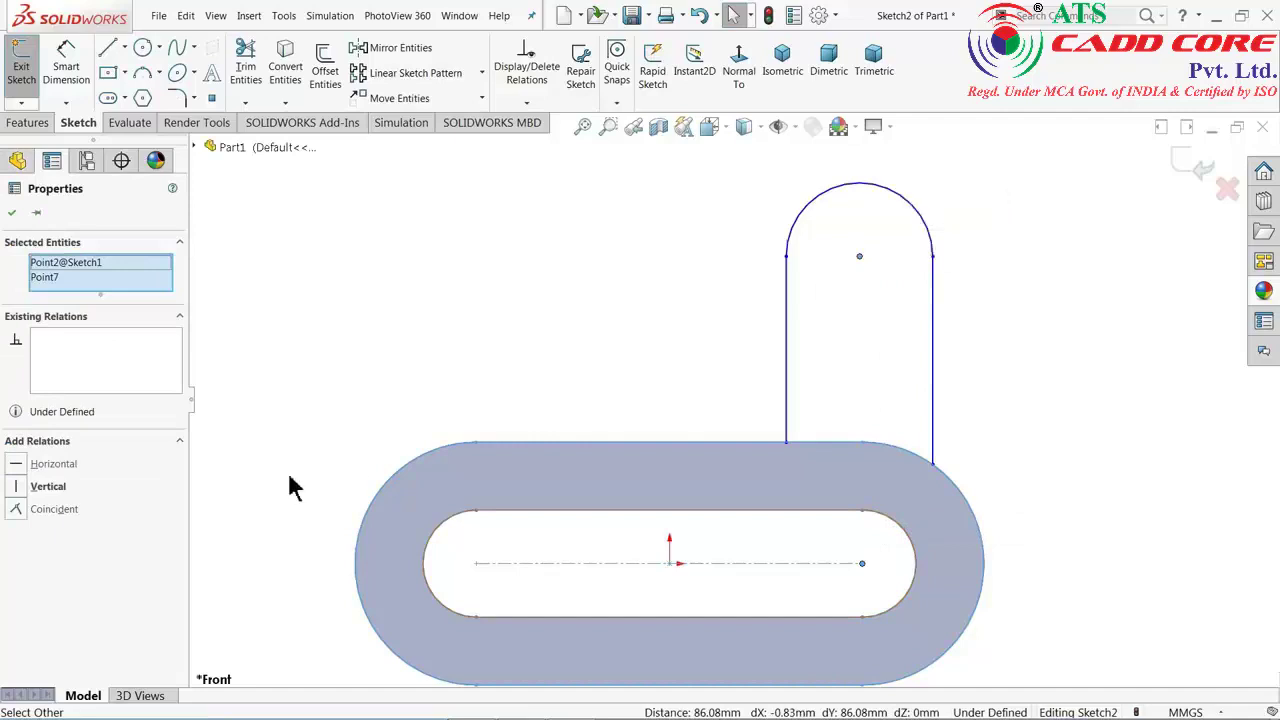
click(47, 487)
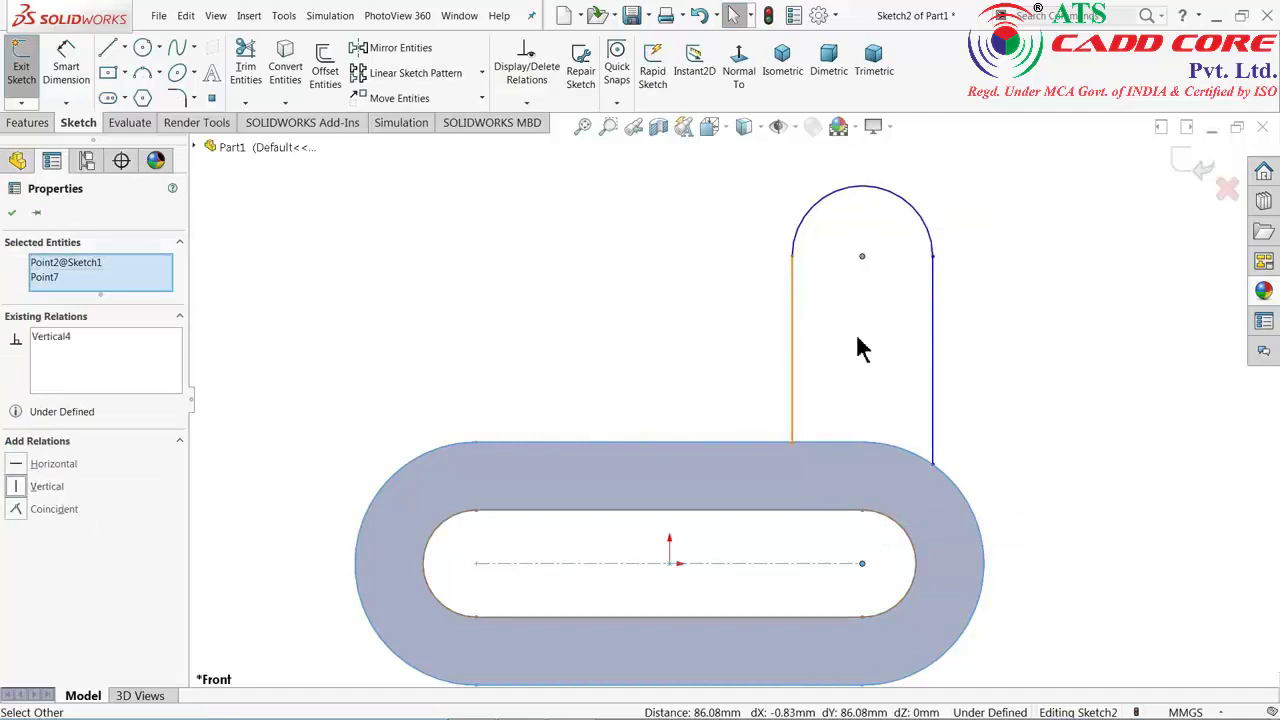
click(496, 350)
- Dimension the lug arc centre 76 above the slot end and the top arc R25
click(62, 80)
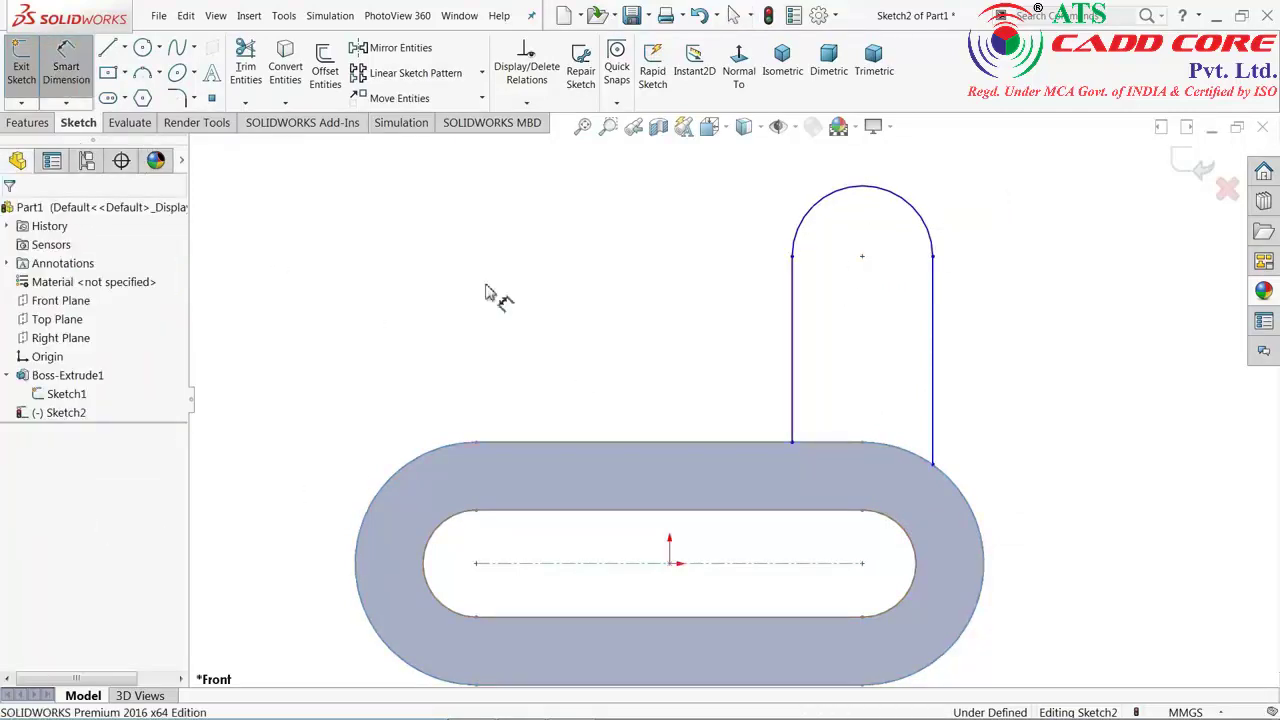
click(862, 257)
click(862, 564)
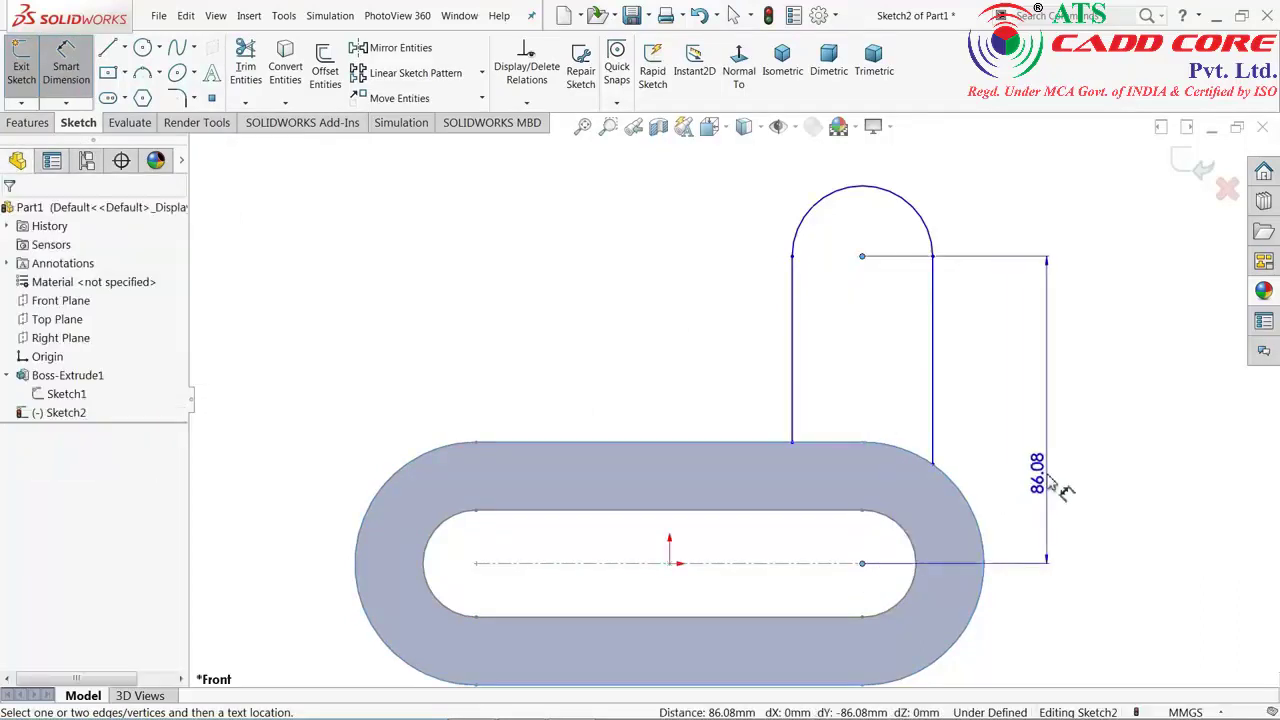
click(1082, 455)
text(76)
key(Return)
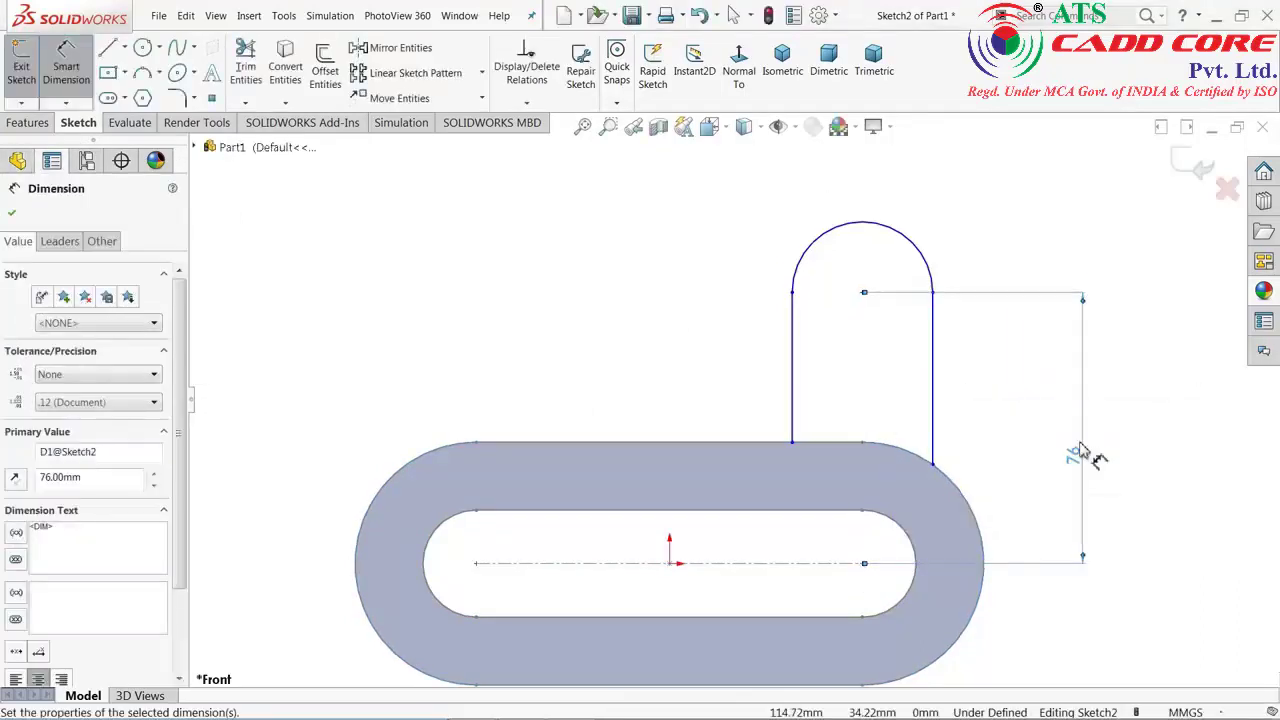
click(915, 250)
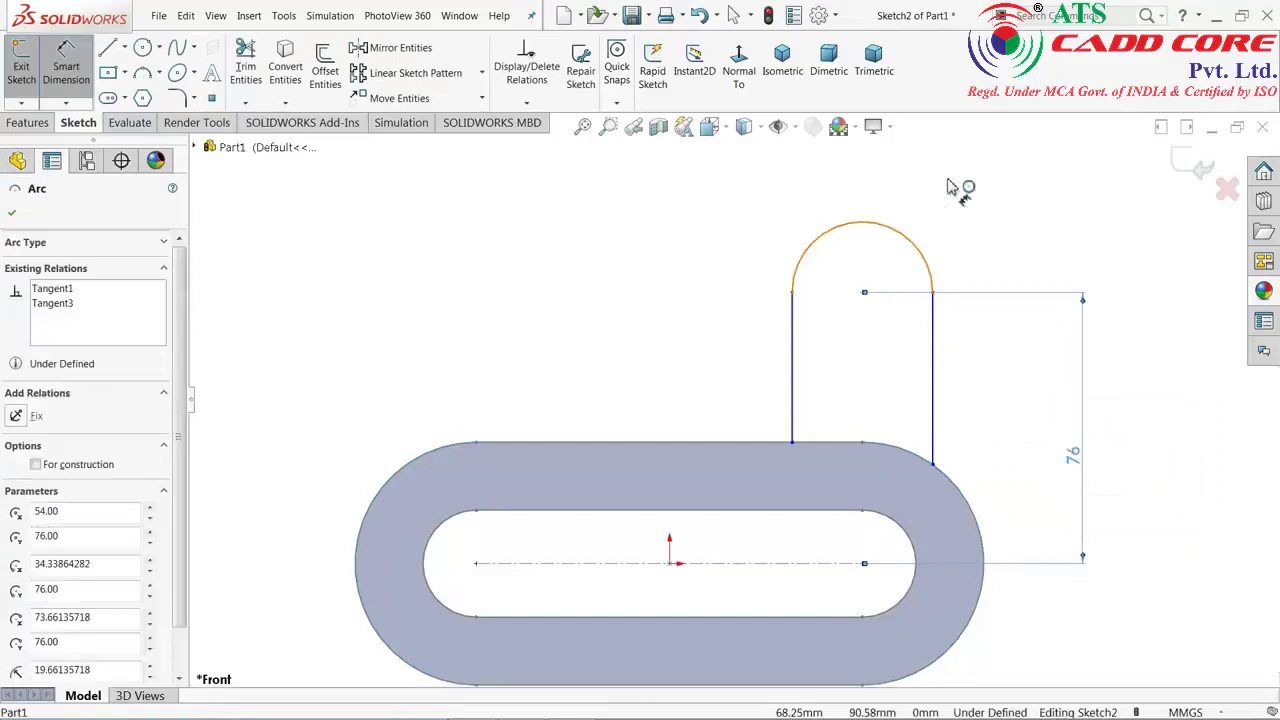
click(968, 175)
text(25)
key(Return)
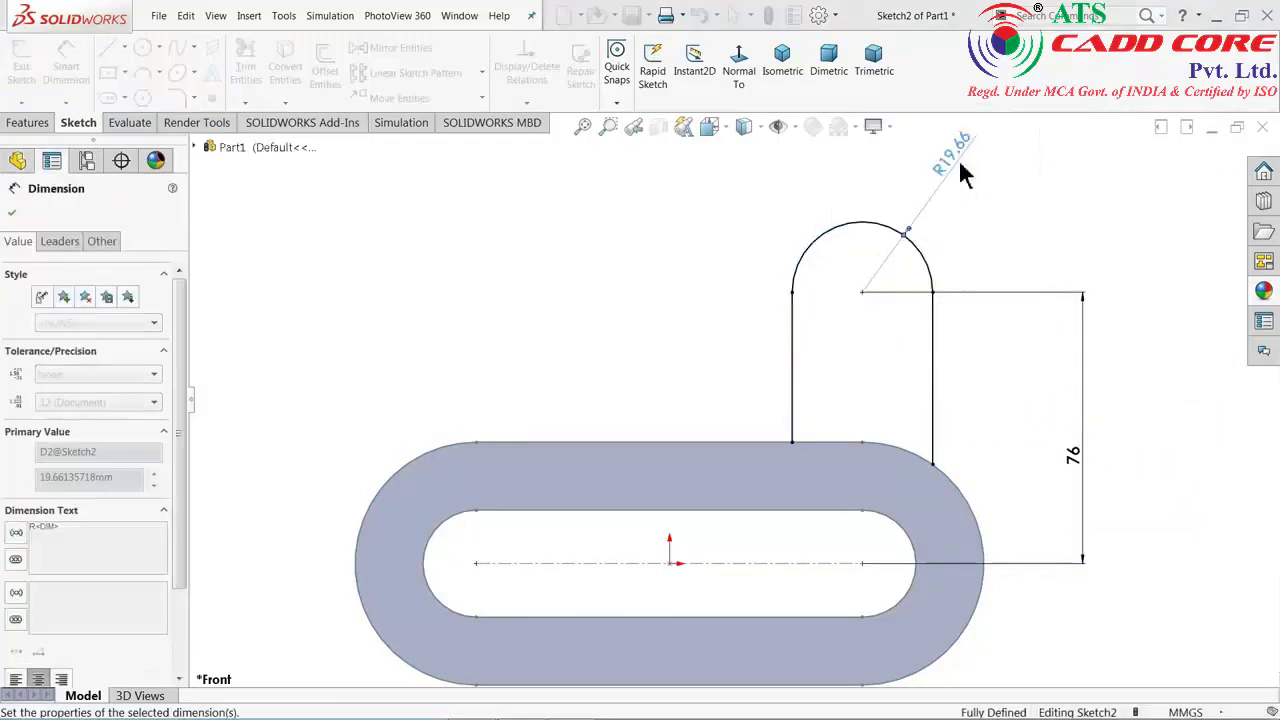
- Draw a hole circle at the arc centre and dimension it Ø18
click(146, 52)
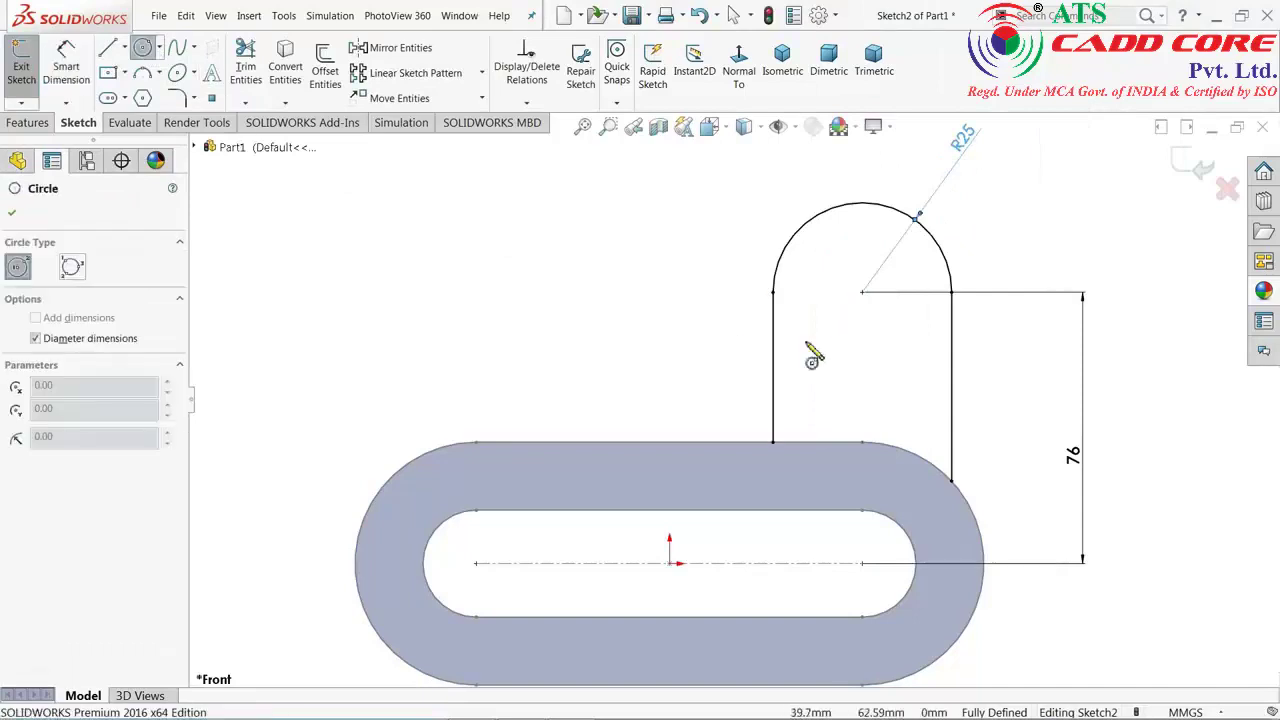
click(862, 292)
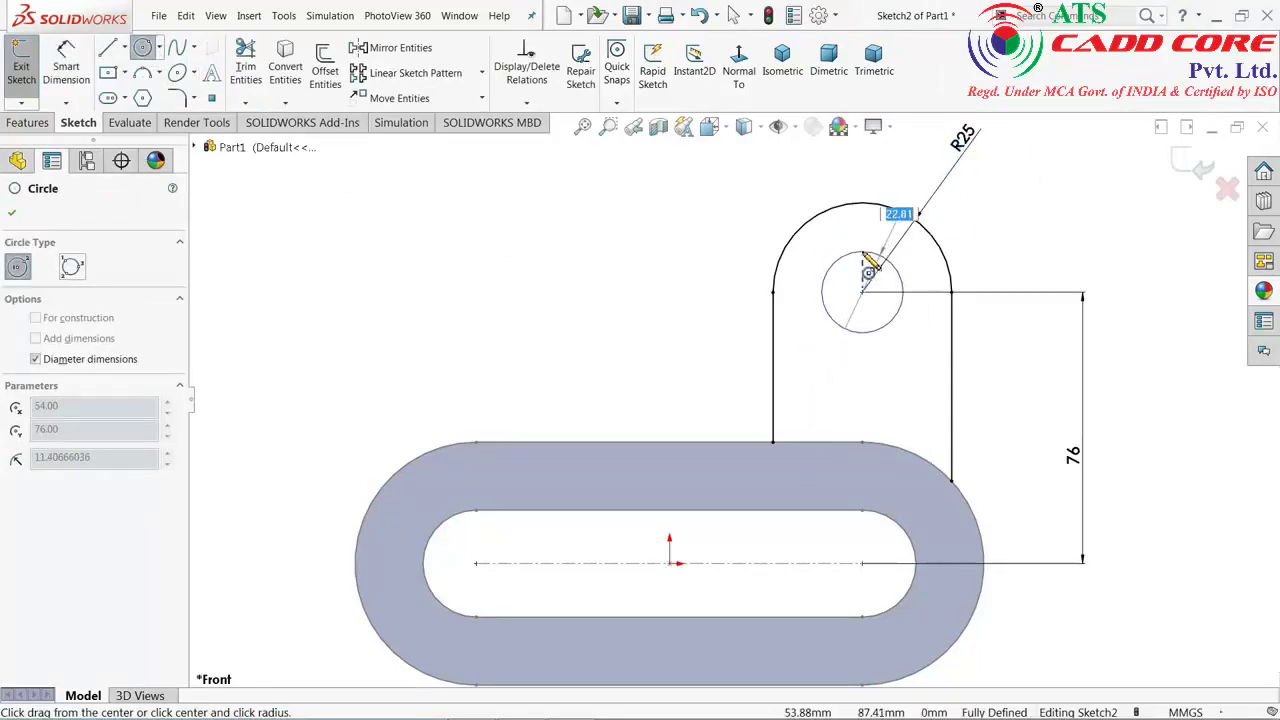
click(864, 254)
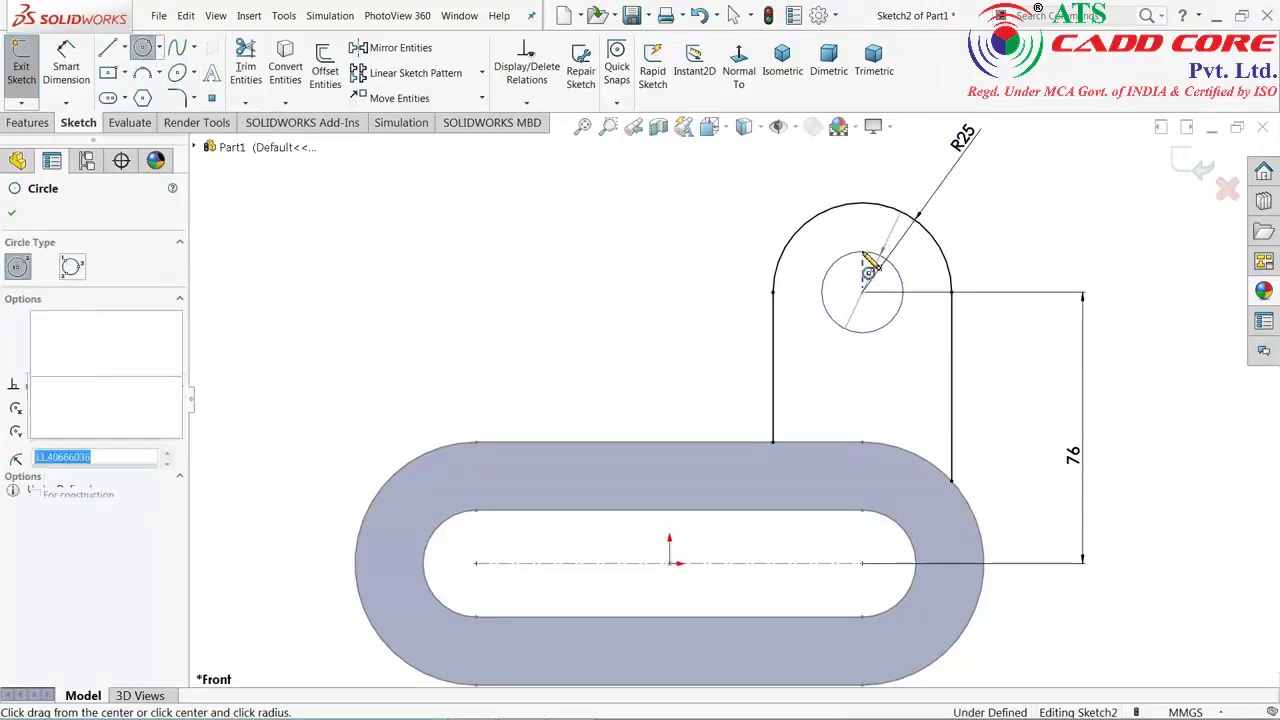
click(66, 66)
click(833, 264)
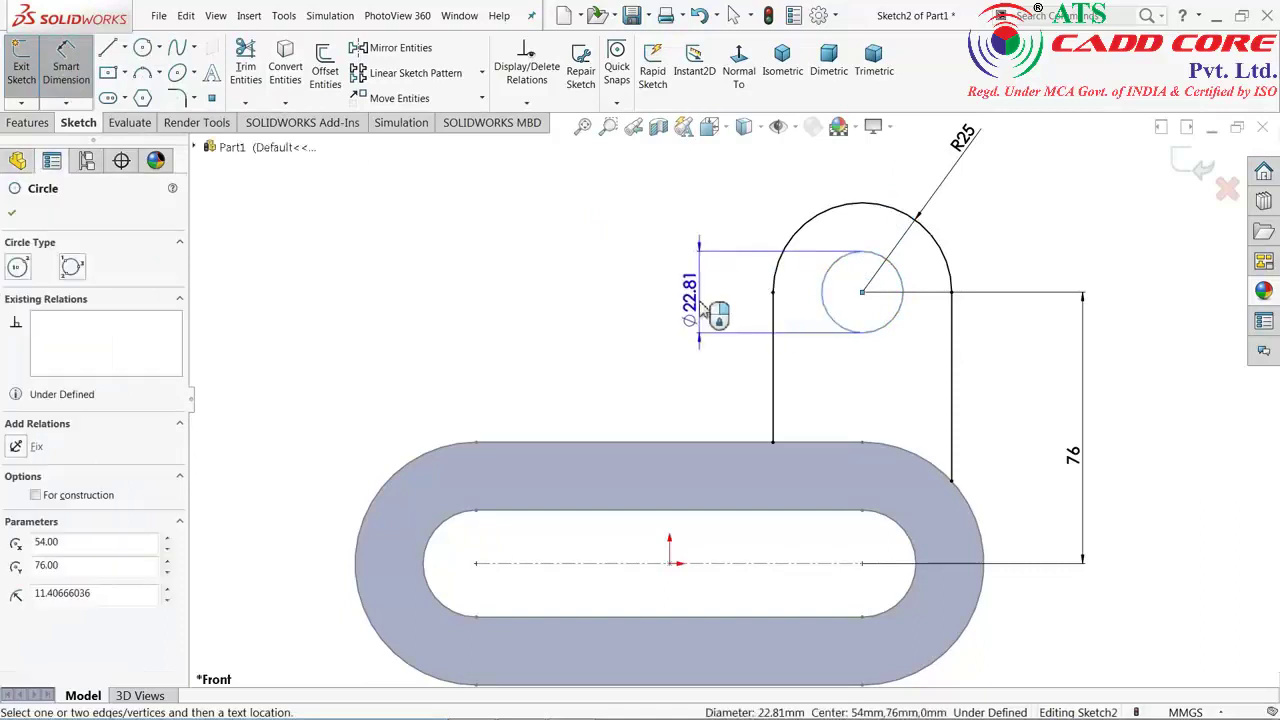
click(703, 310)
text(18)
key(Return)
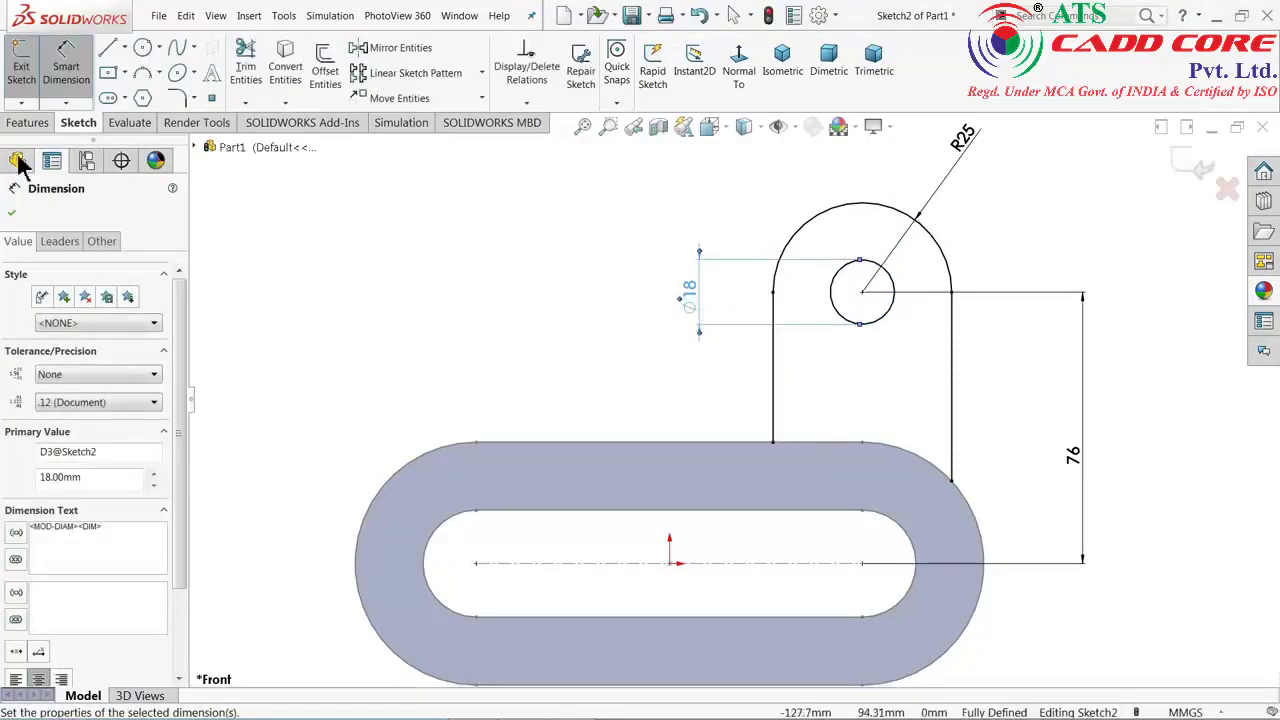
click(11, 212)
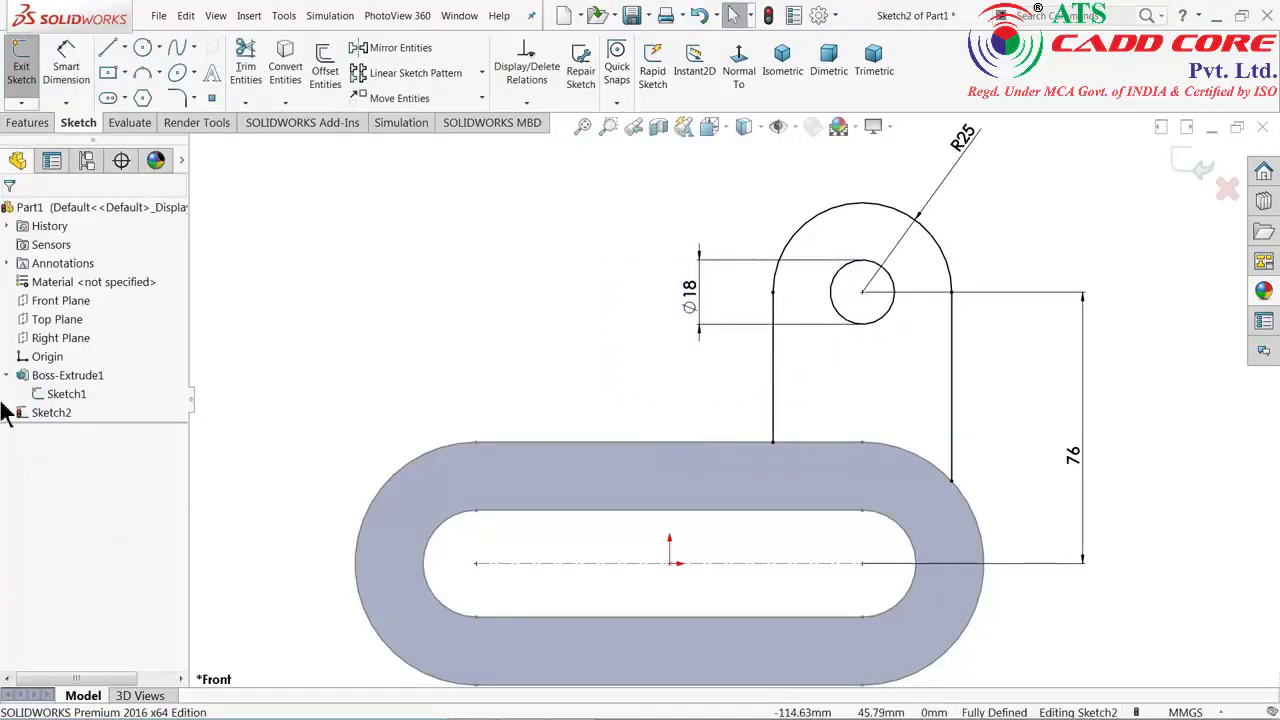
- Hide Sketch1 and convert the base's right outer arc and top edge into the lug sketch
click(45, 395)
click(54, 378)
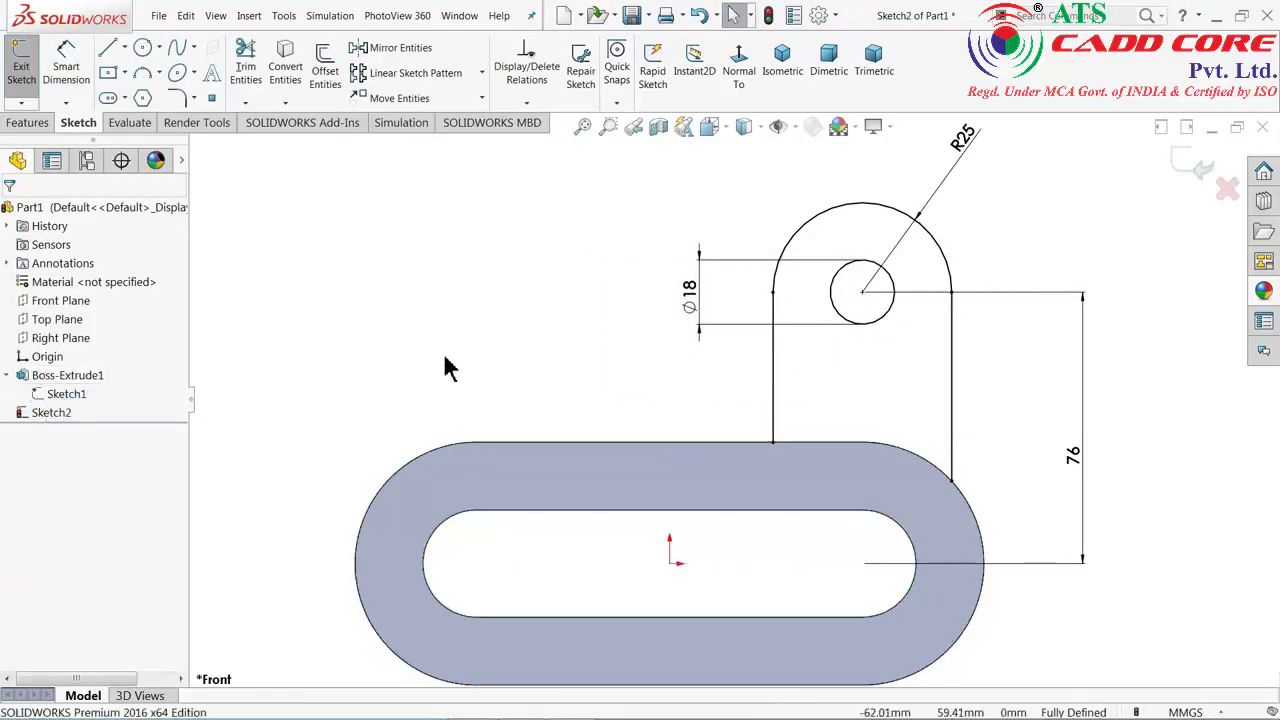
click(946, 477)
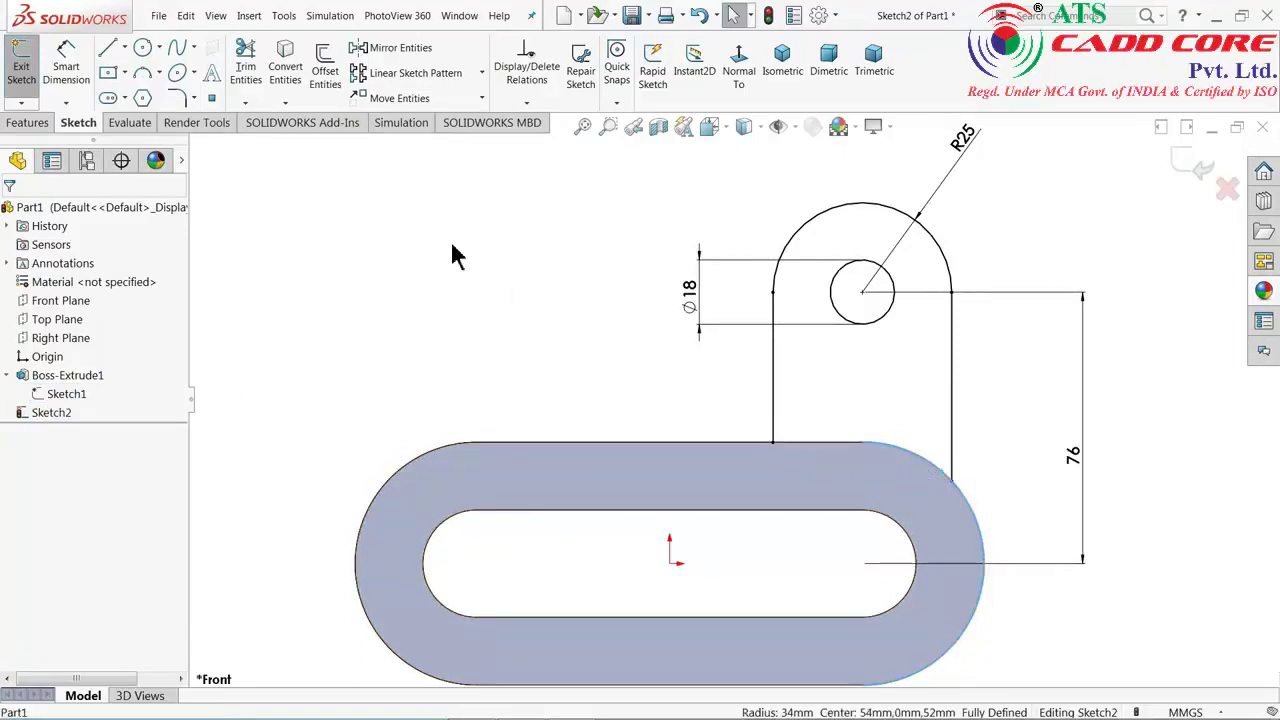
click(285, 60)
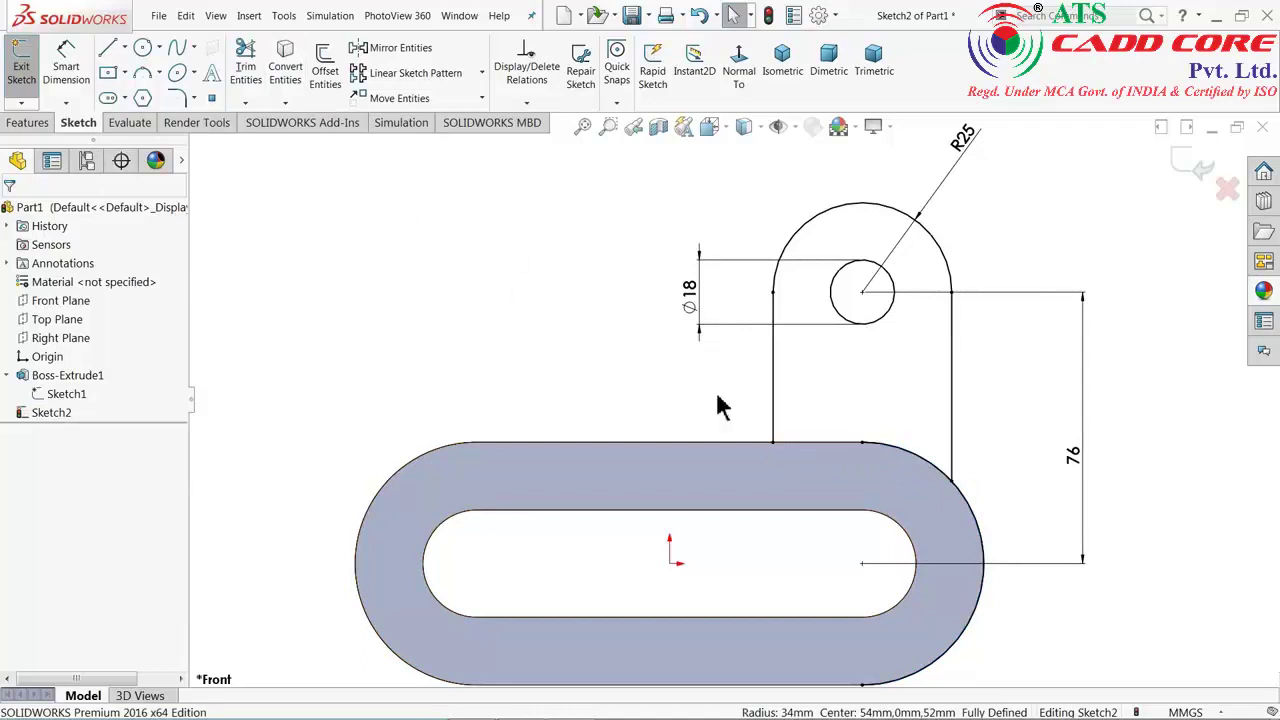
click(848, 442)
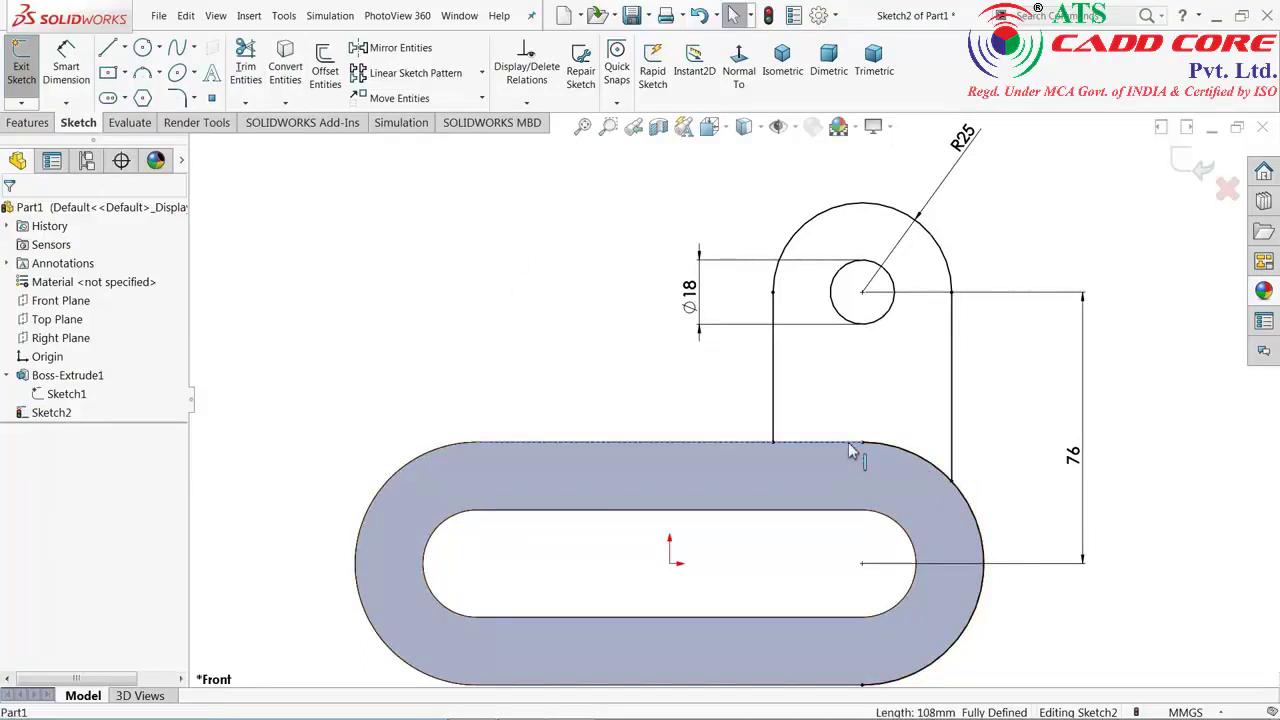
click(292, 80)
- Trim the excess sketch lines so the lug outline closes against the ring
mouse_move(572, 199)
middle_down()
mouse_move(590, 245)
mouse_move(577, 294)
middle_up()
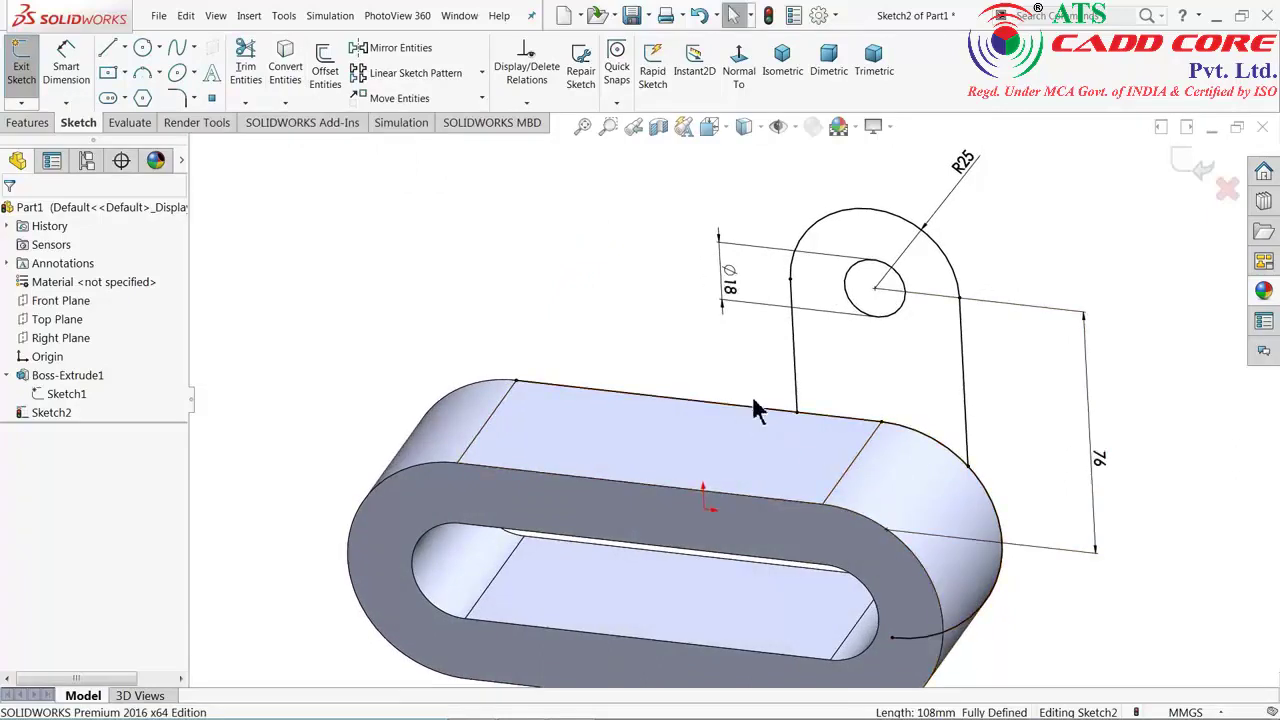
click(252, 70)
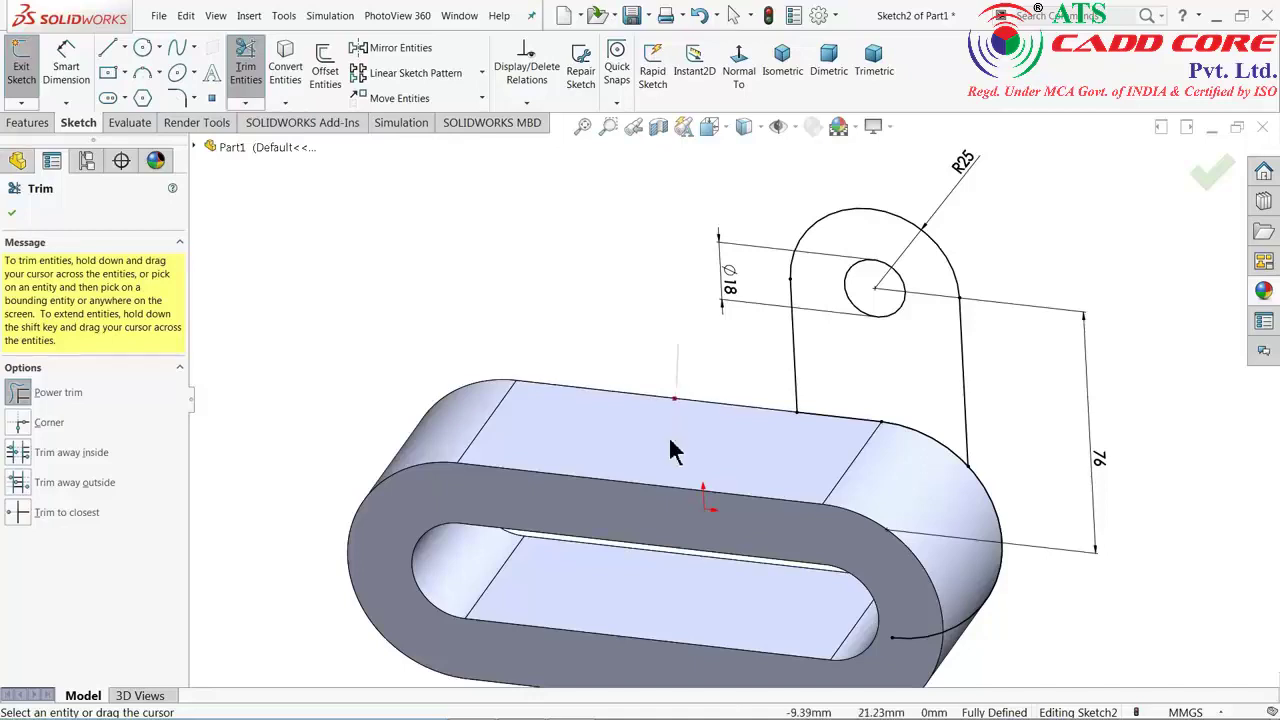
scroll(1038, 498, down, 2)
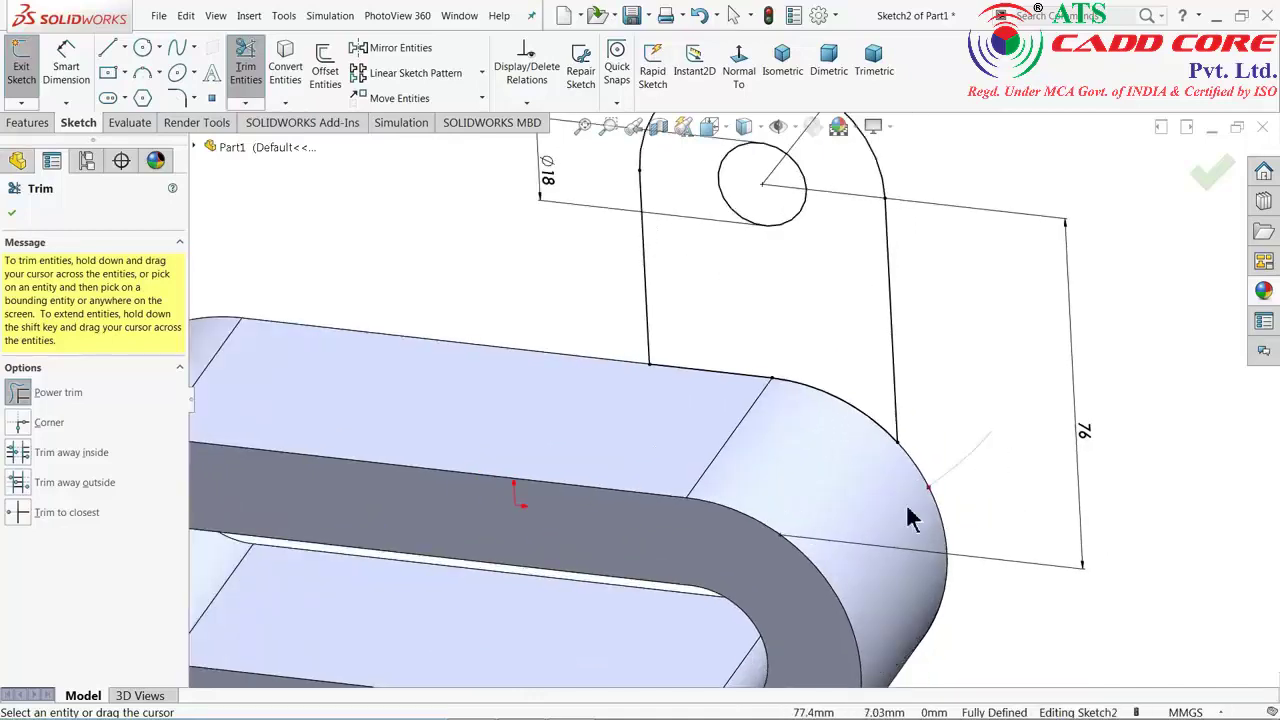
scroll(556, 365, up, 2)
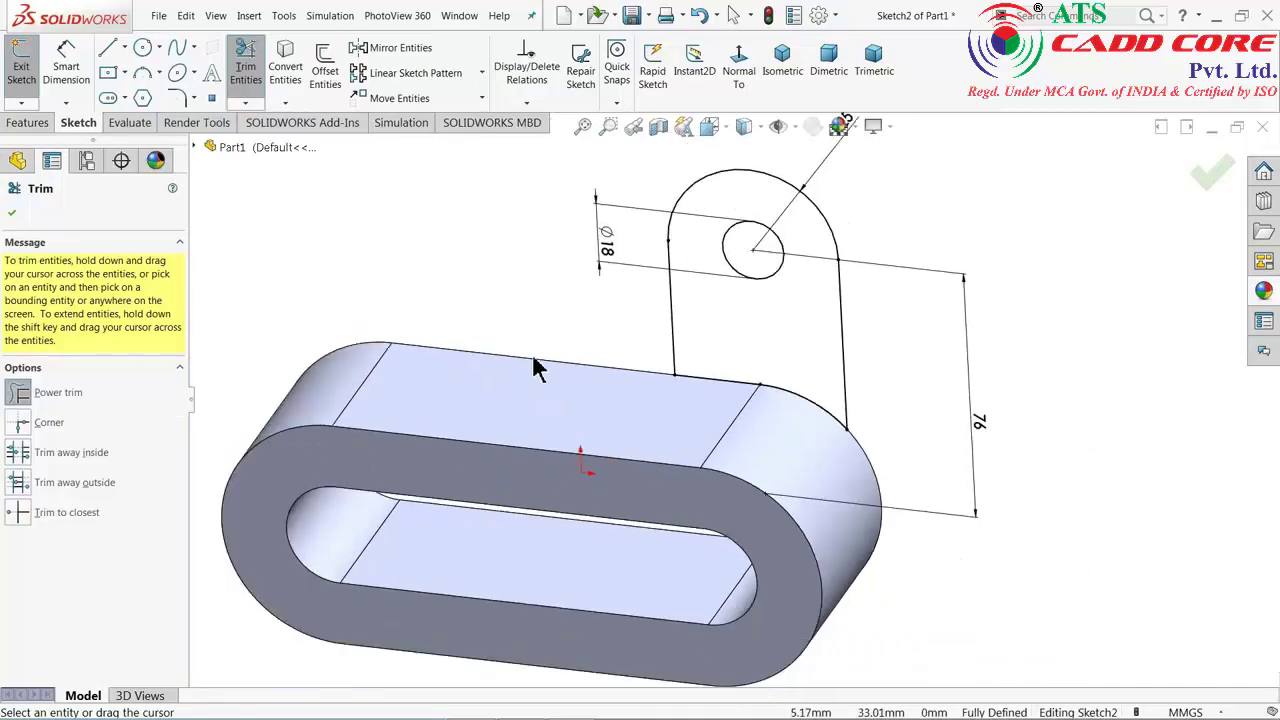
click(734, 70)
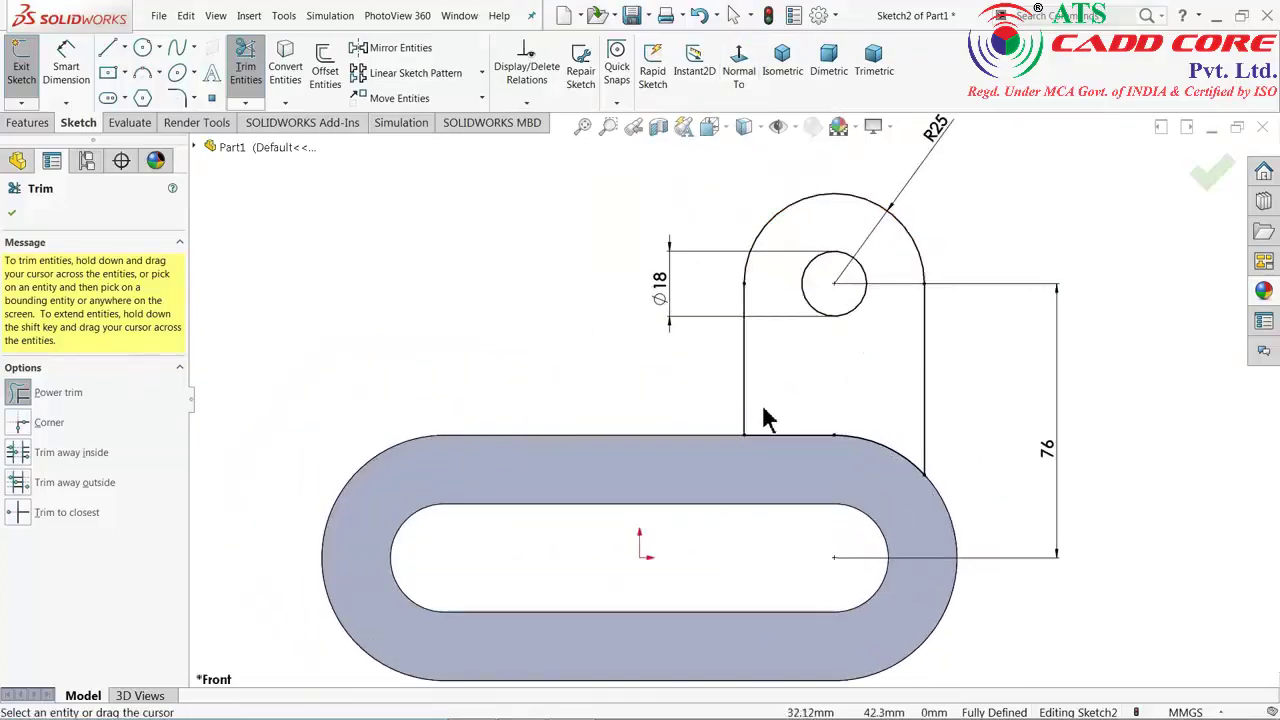
click(13, 214)
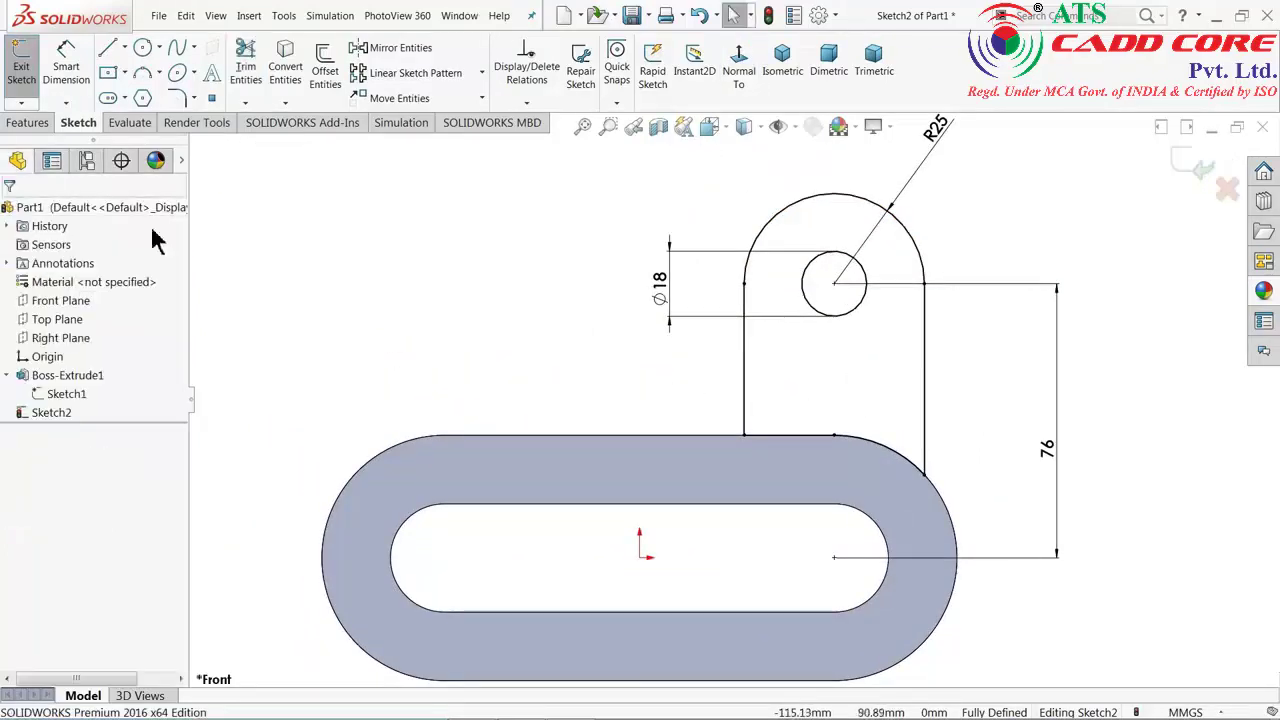
click(1214, 18)
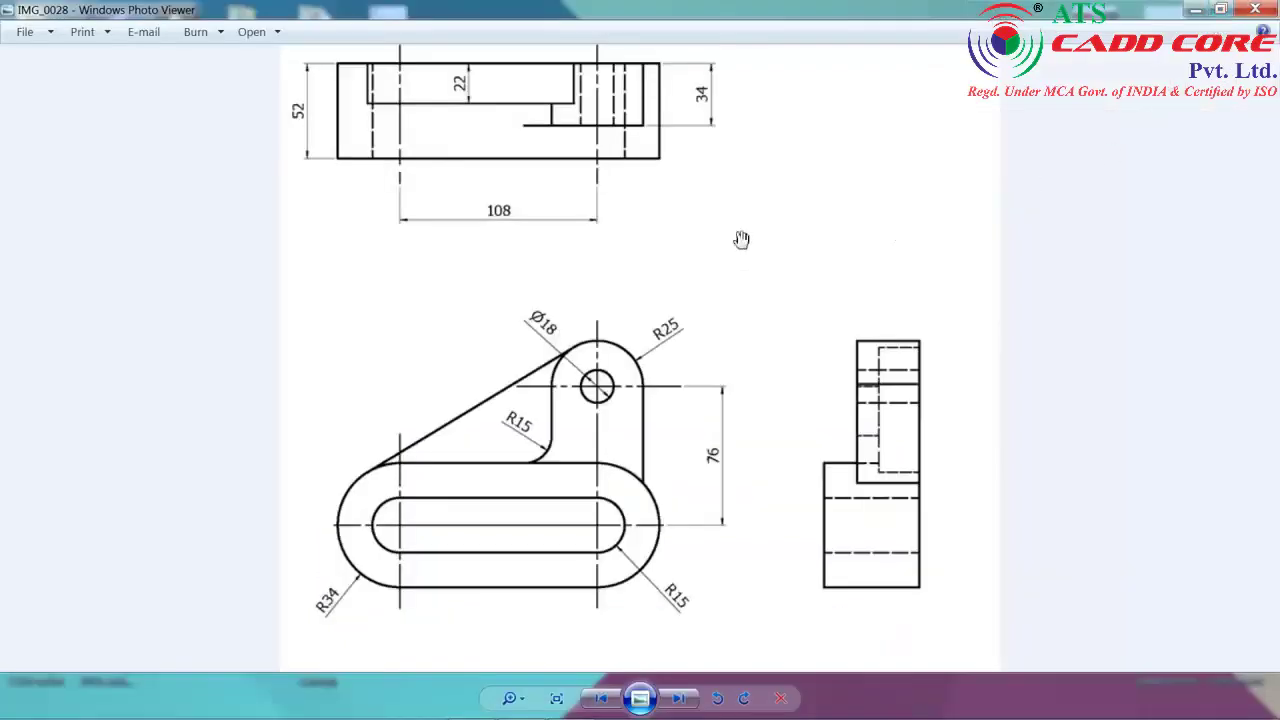
drag(718, 104, 721, 179)
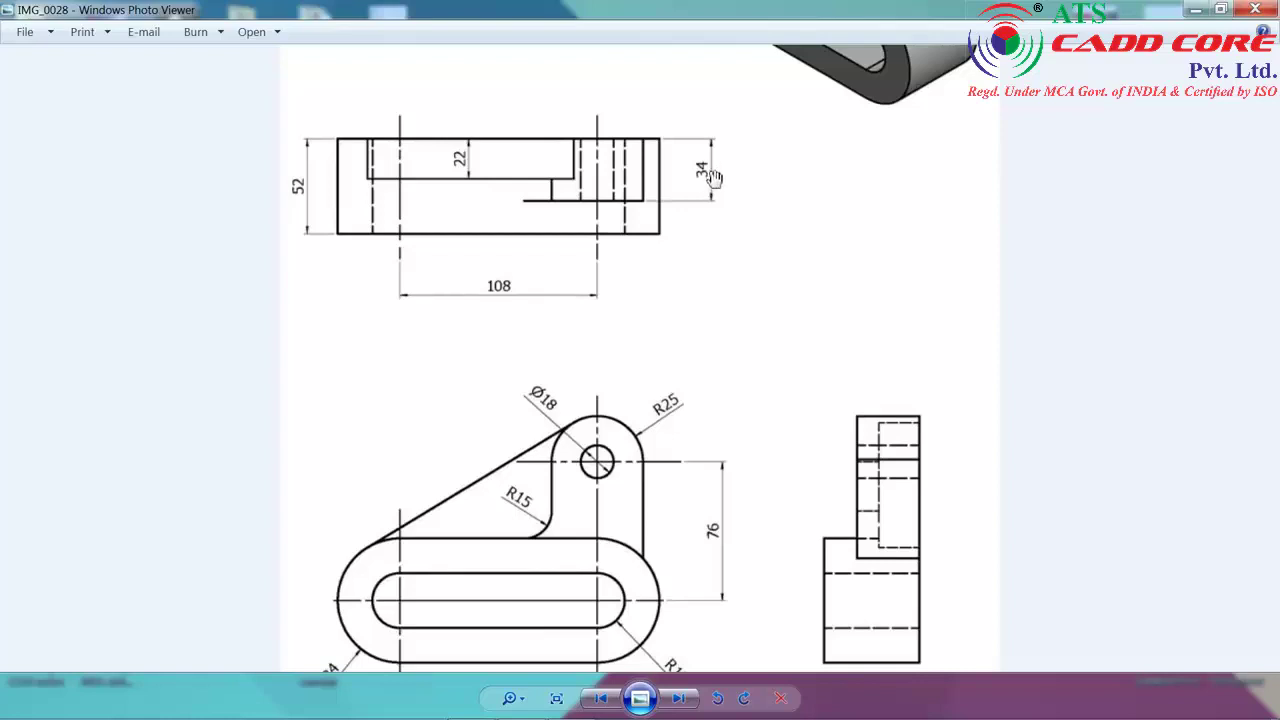
scroll(536, 521, down, 1)
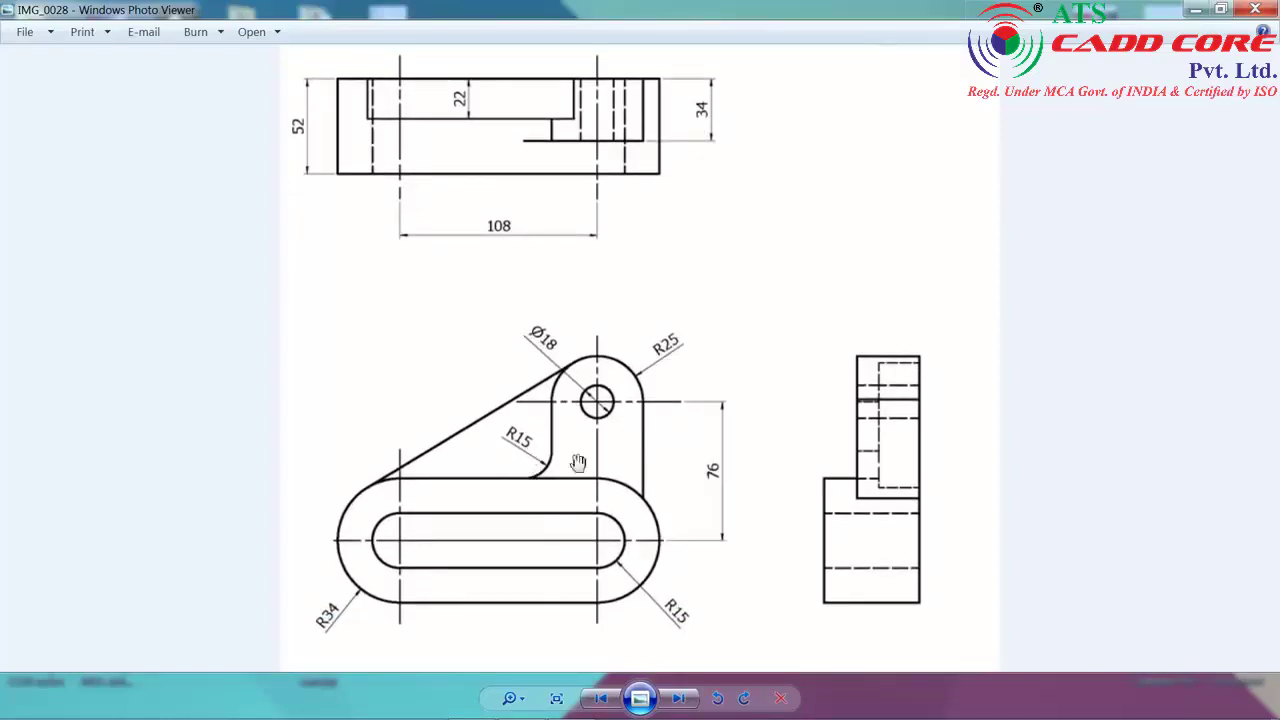
key(alt+Tab)
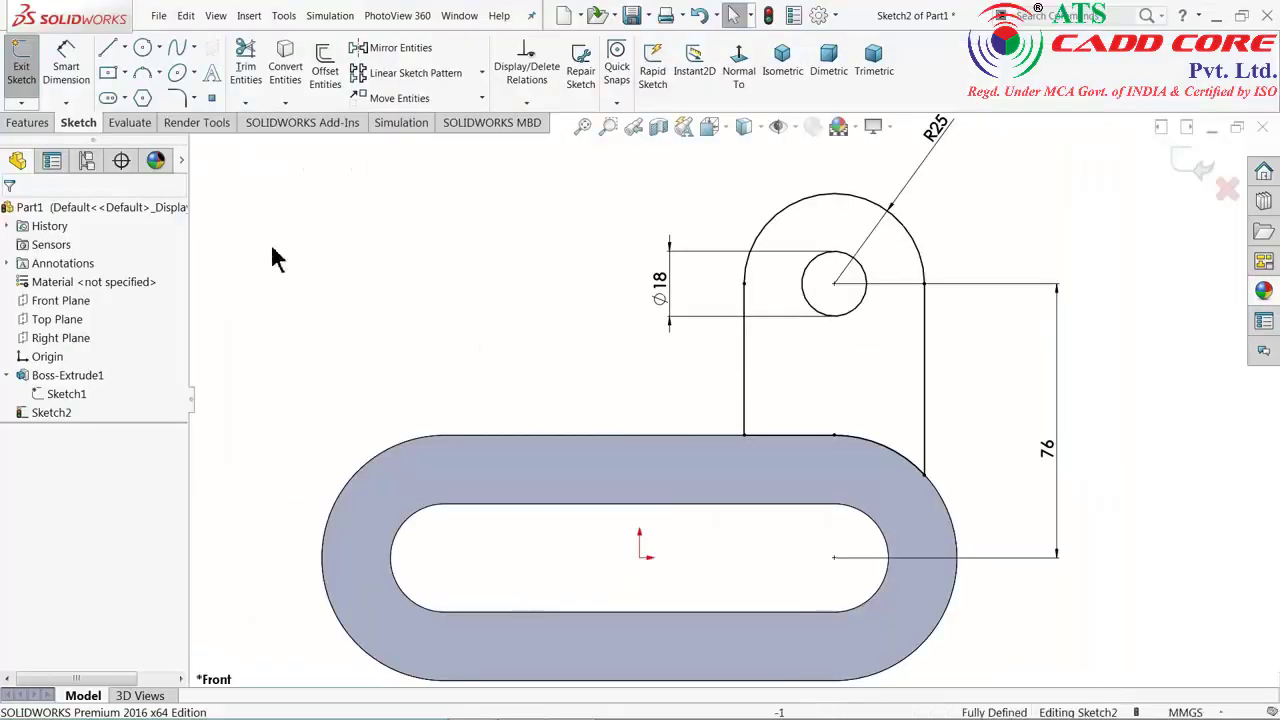
- Extrude the lug sketch with its Ø18 hole 34 mm into a solid lug on the base
click(27, 122)
click(29, 62)
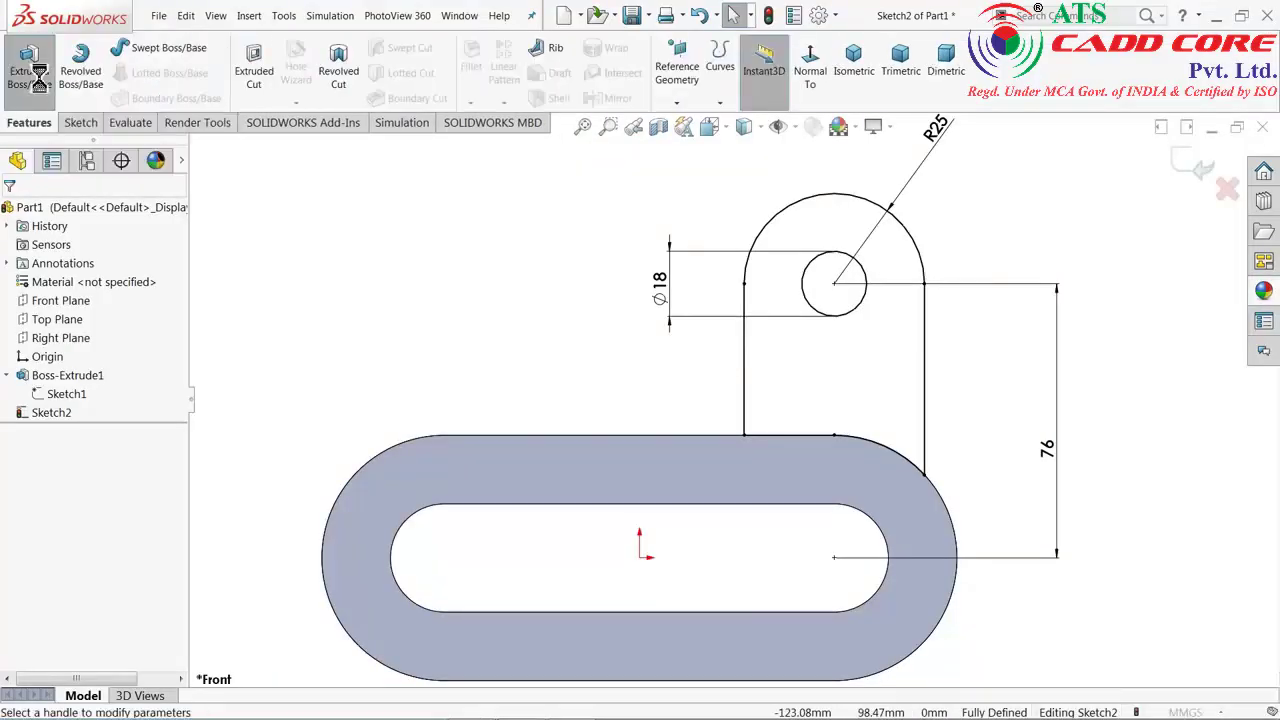
click(872, 82)
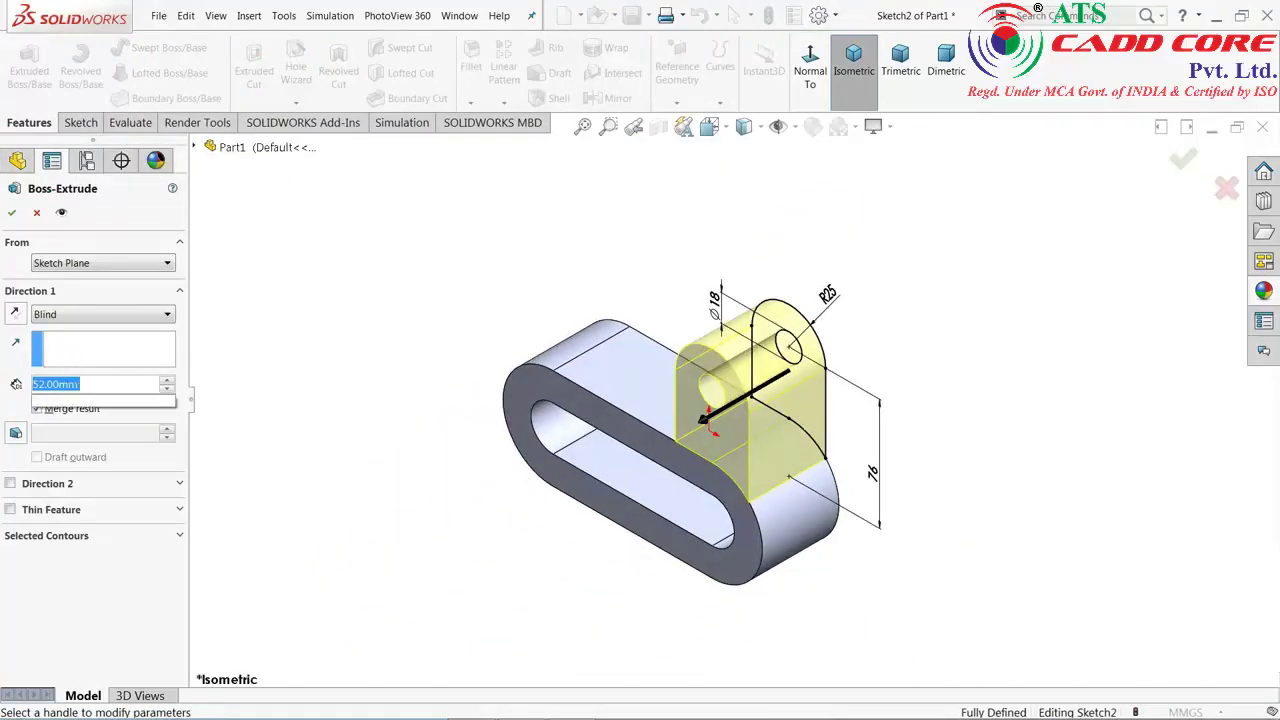
text(34)
key(Return)
scroll(757, 463, down, 3)
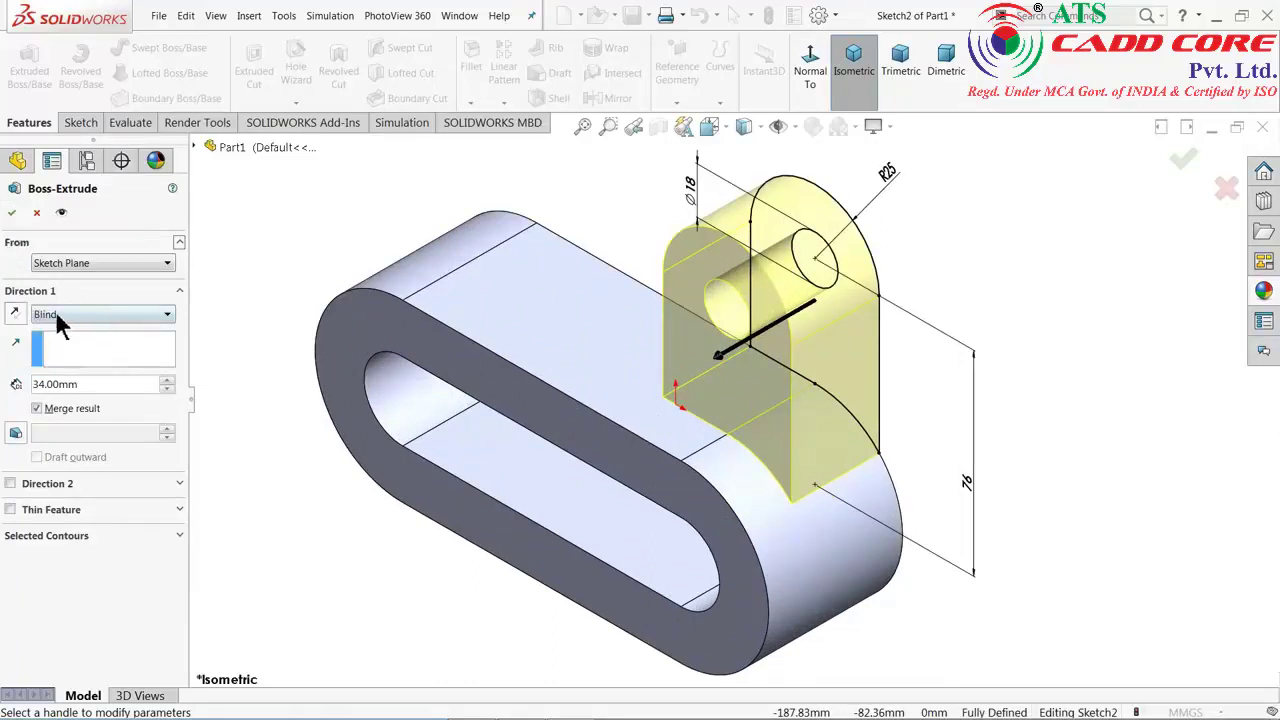
click(11, 212)
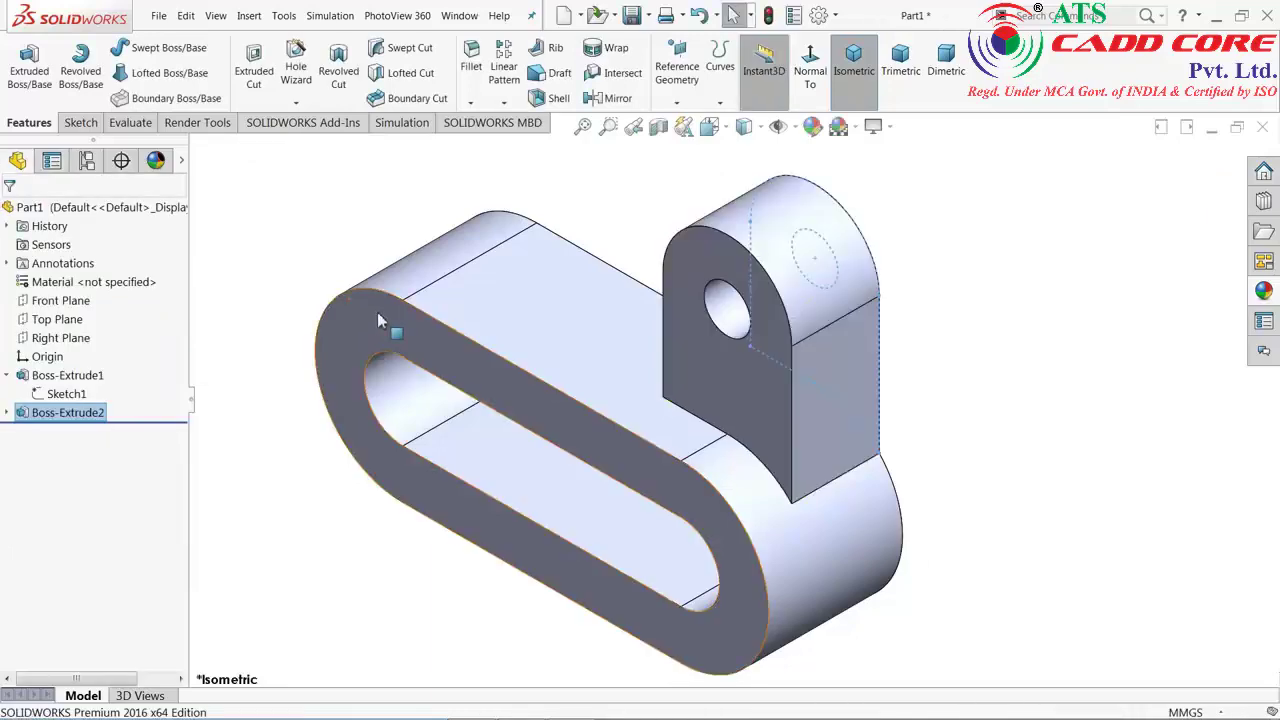
middle_drag(323, 229, 466, 294)
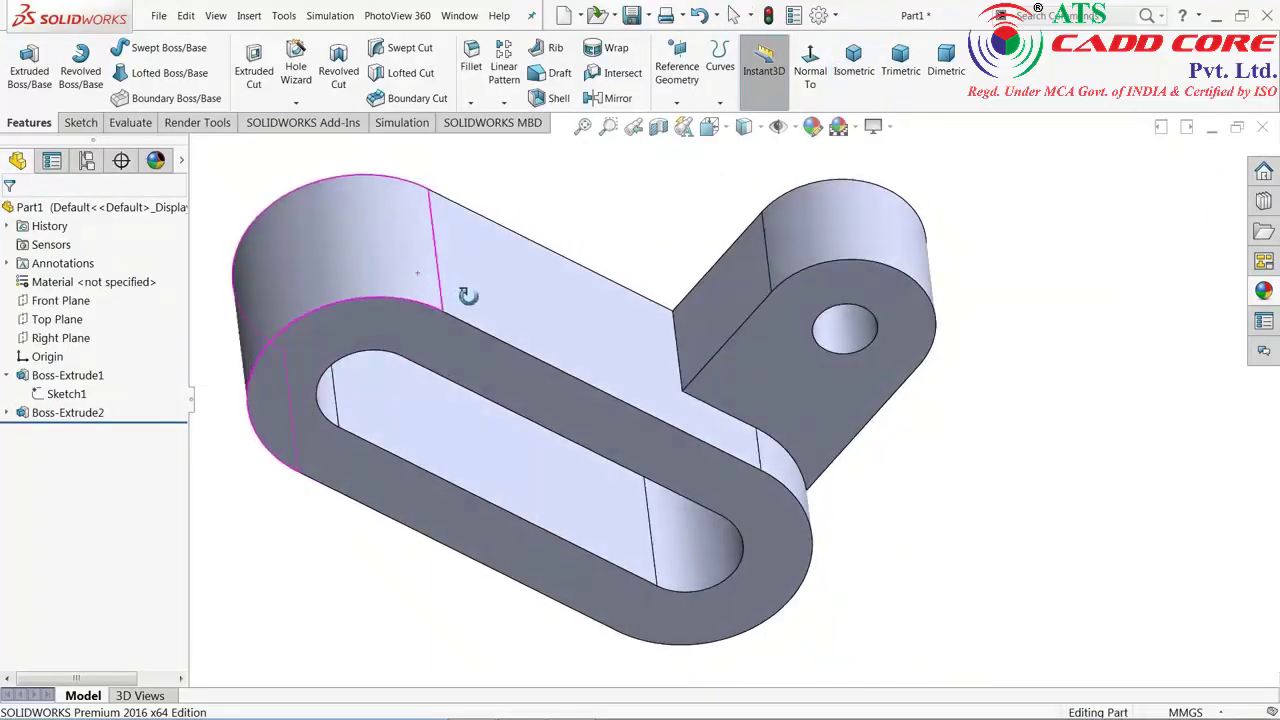
- Round the vertical edge where the lug meets the base with a 15 mm fillet
click(678, 372)
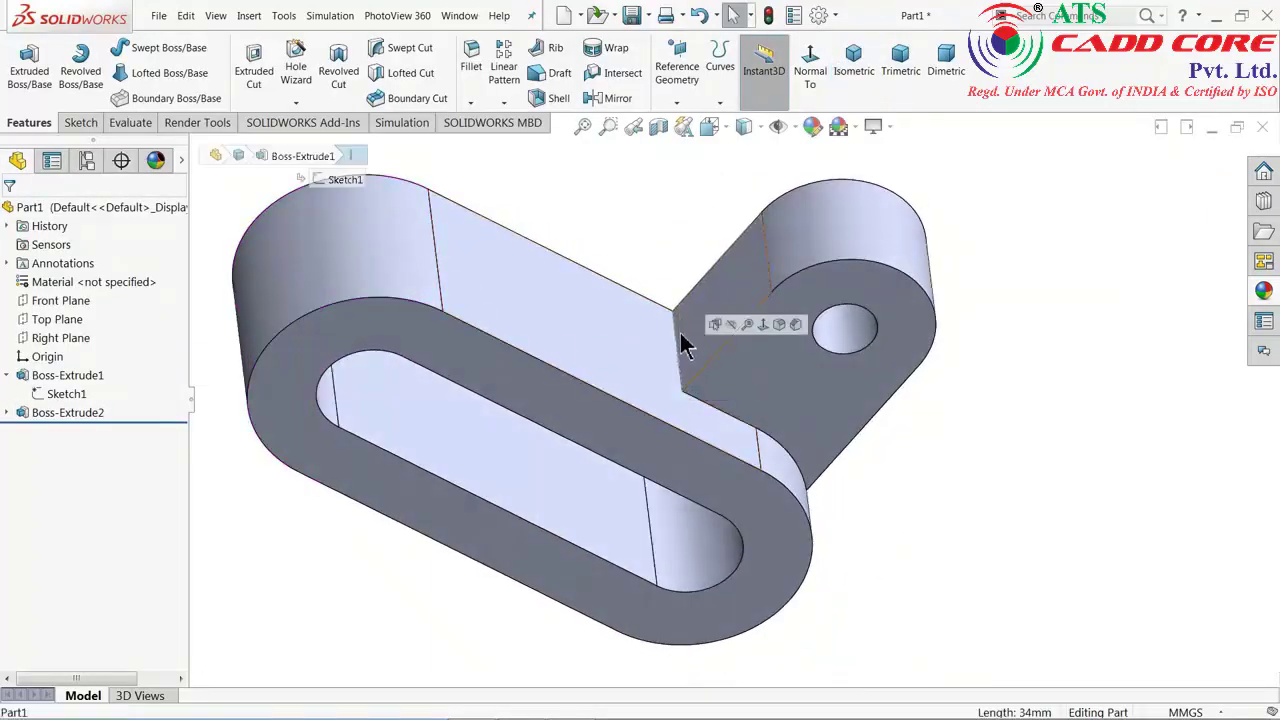
click(472, 62)
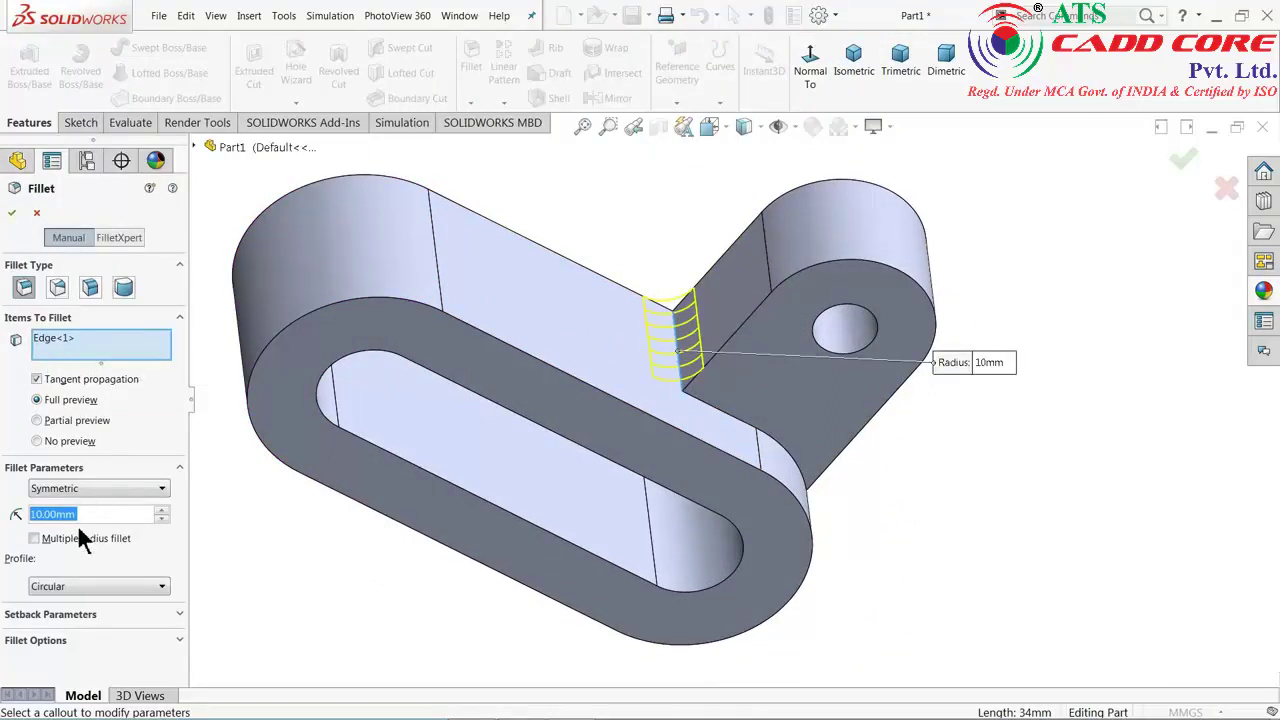
text(15)
key(Return)
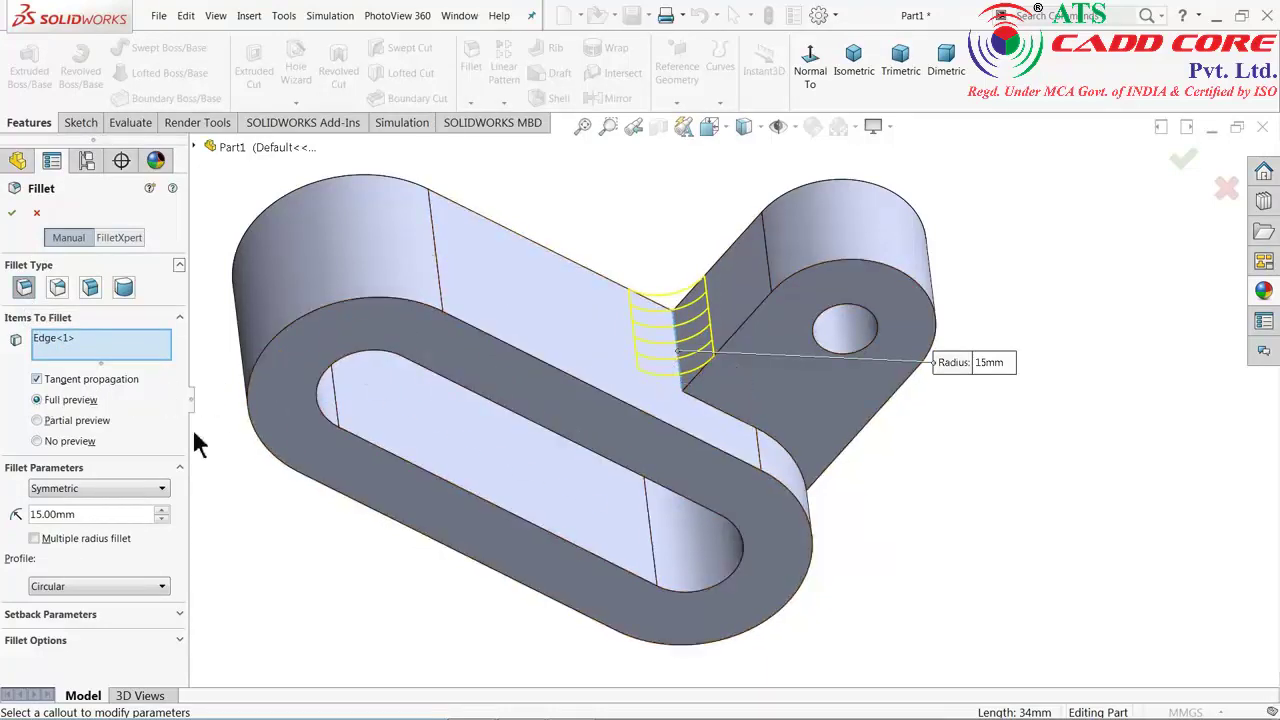
click(12, 212)
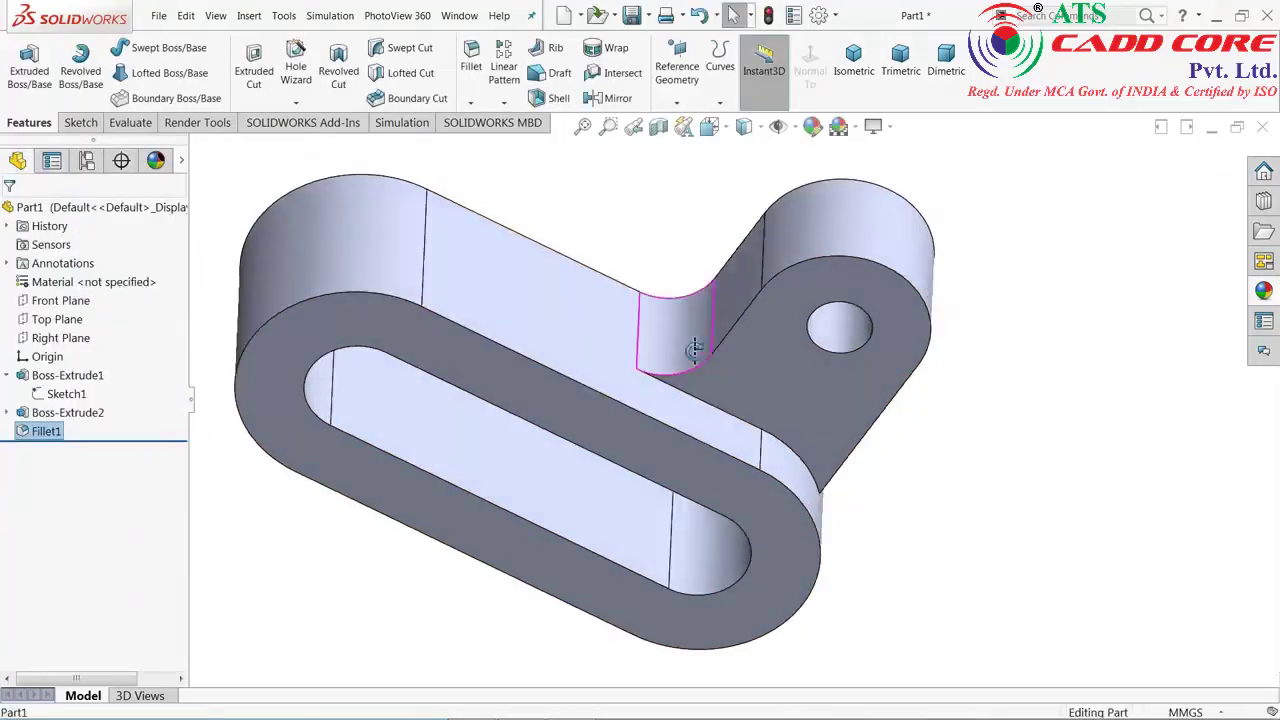
mouse_move(694, 347)
middle_down()
mouse_move(637, 214)
mouse_move(686, 234)
mouse_move(586, 303)
mouse_move(658, 295)
mouse_move(635, 289)
middle_up()
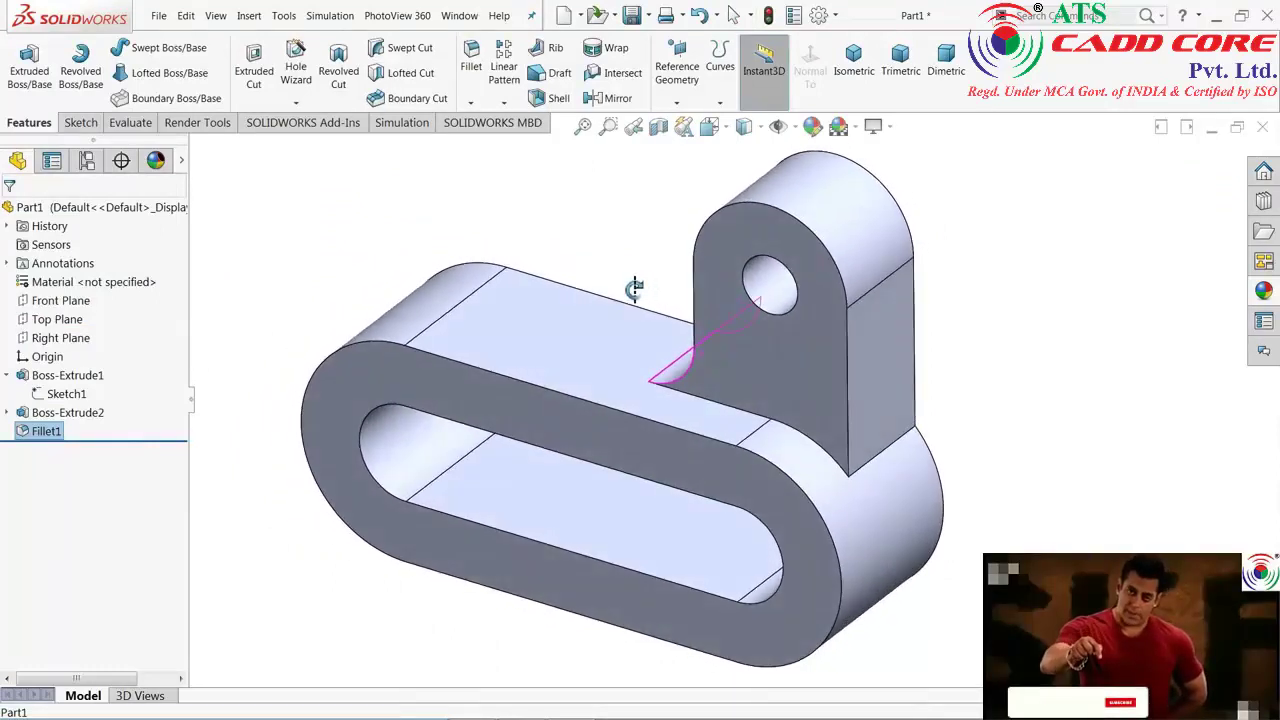
click(1219, 22)
mouse_move(623, 294)
middle_down()
mouse_move(654, 294)
mouse_move(631, 294)
middle_up()
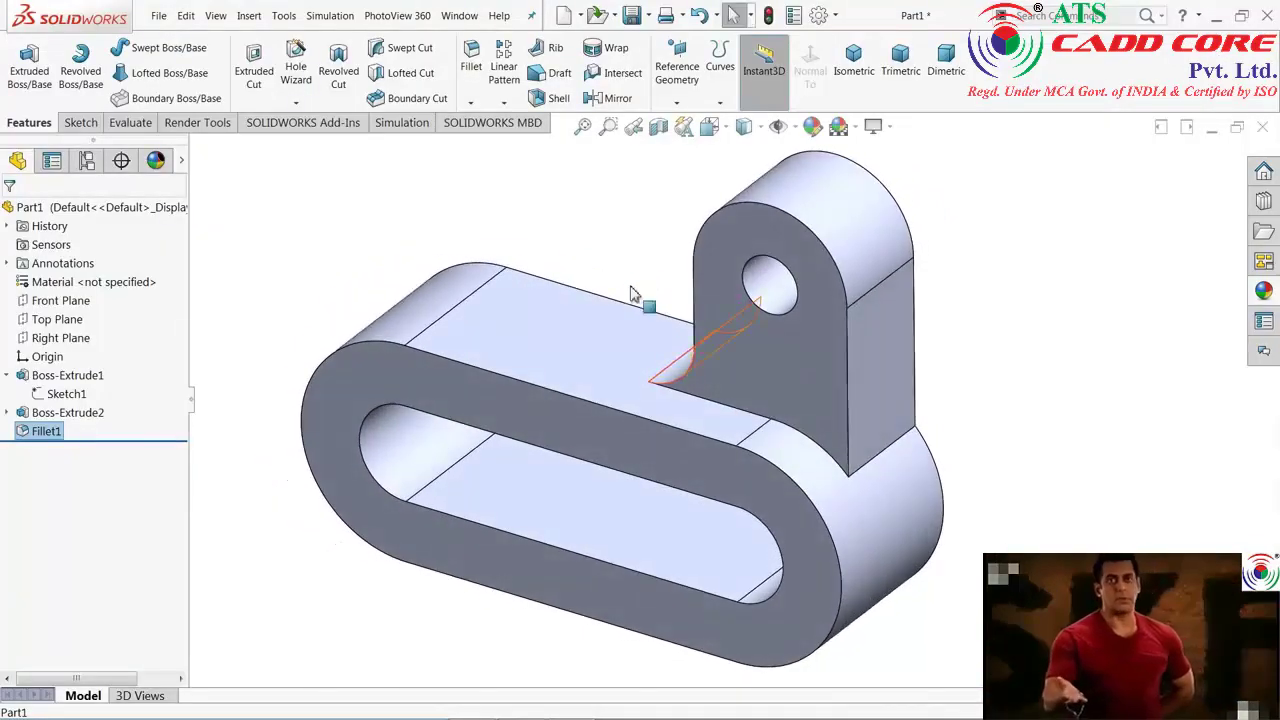
click(1219, 22)
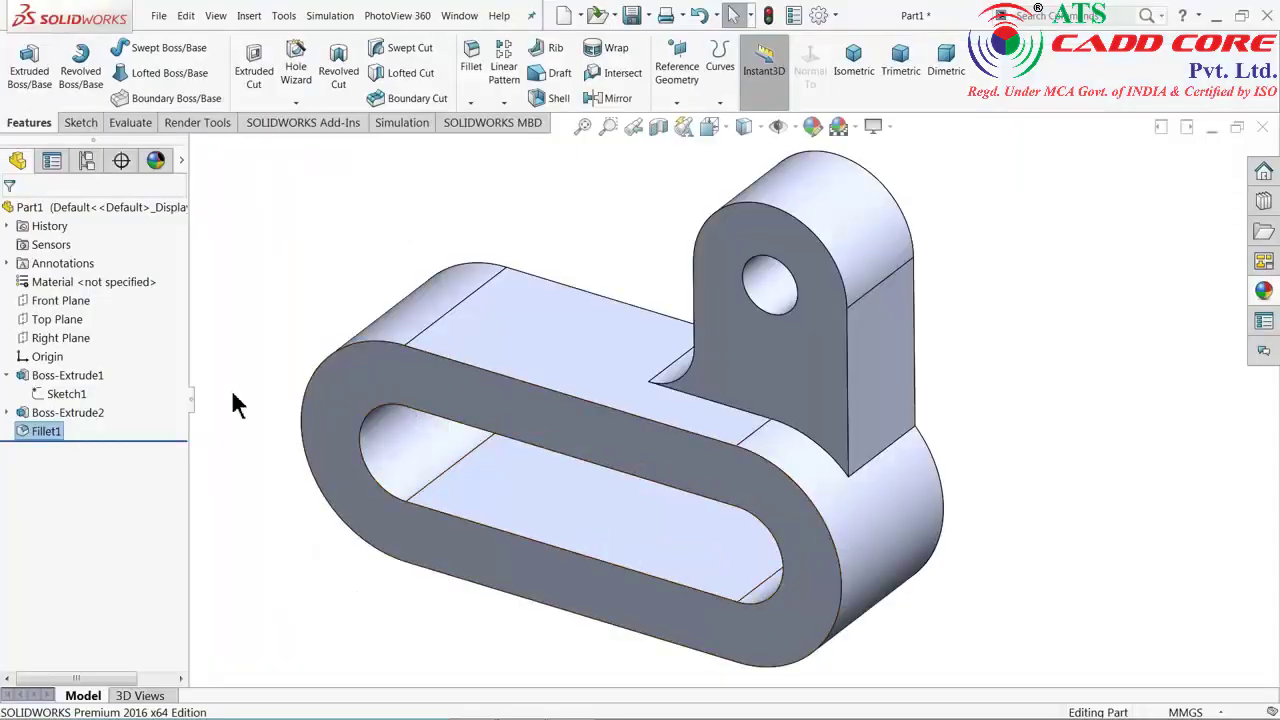
click(59, 300)
mouse_move(375, 303)
middle_down()
mouse_move(363, 286)
mouse_move(309, 286)
mouse_move(409, 286)
middle_up()
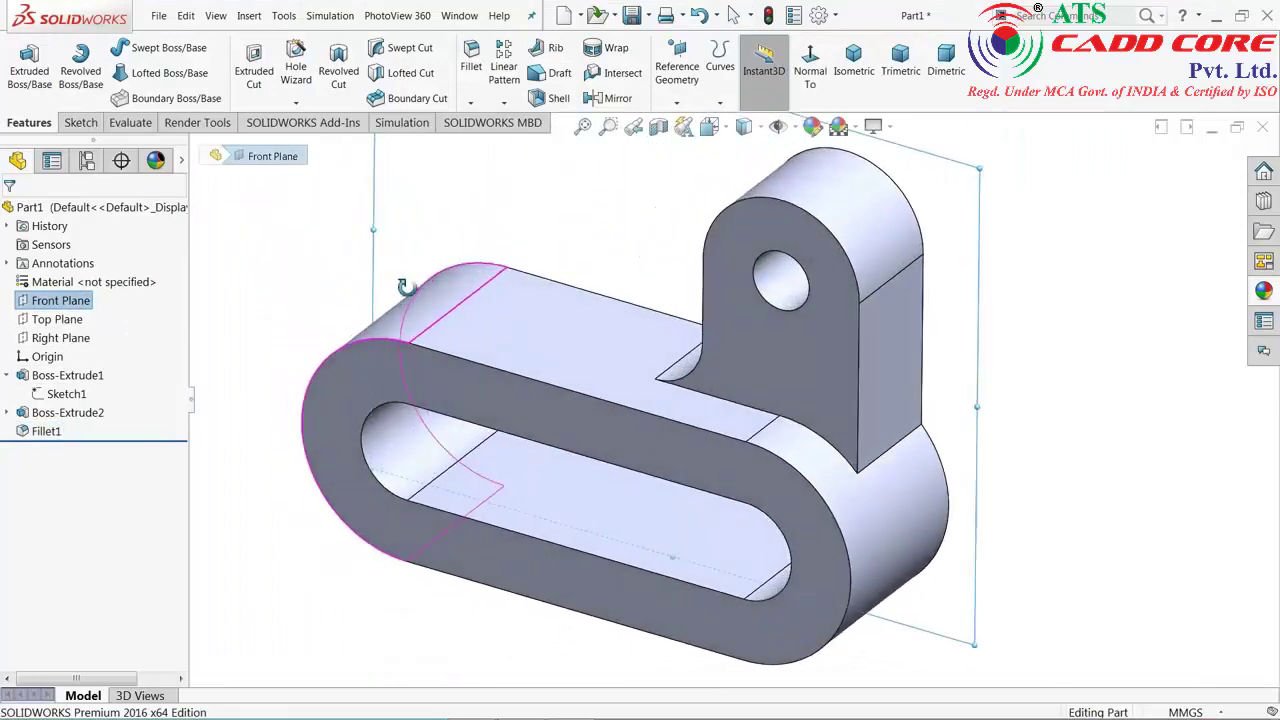
mouse_move(623, 257)
middle_down()
mouse_move(911, 300)
mouse_move(810, 310)
middle_up()
click(810, 310)
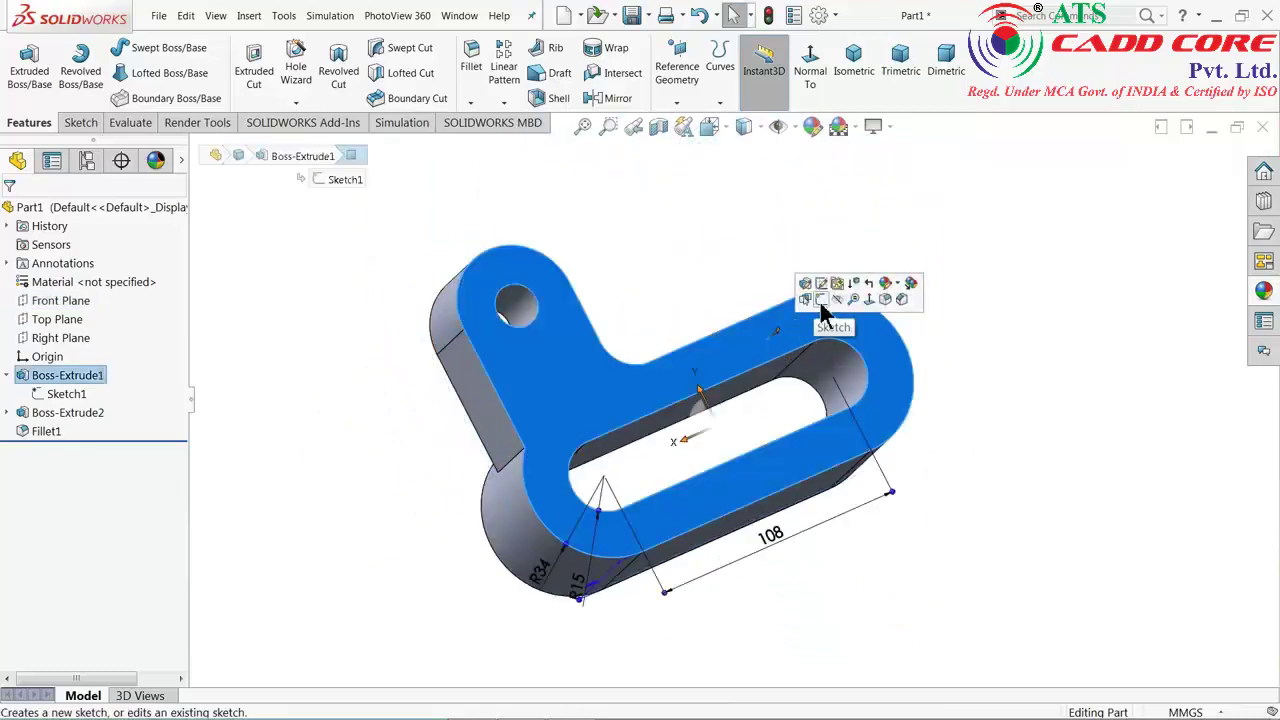
- Start a sketch on the face and draw a line from the lug top to the base's right end
click(806, 299)
click(740, 72)
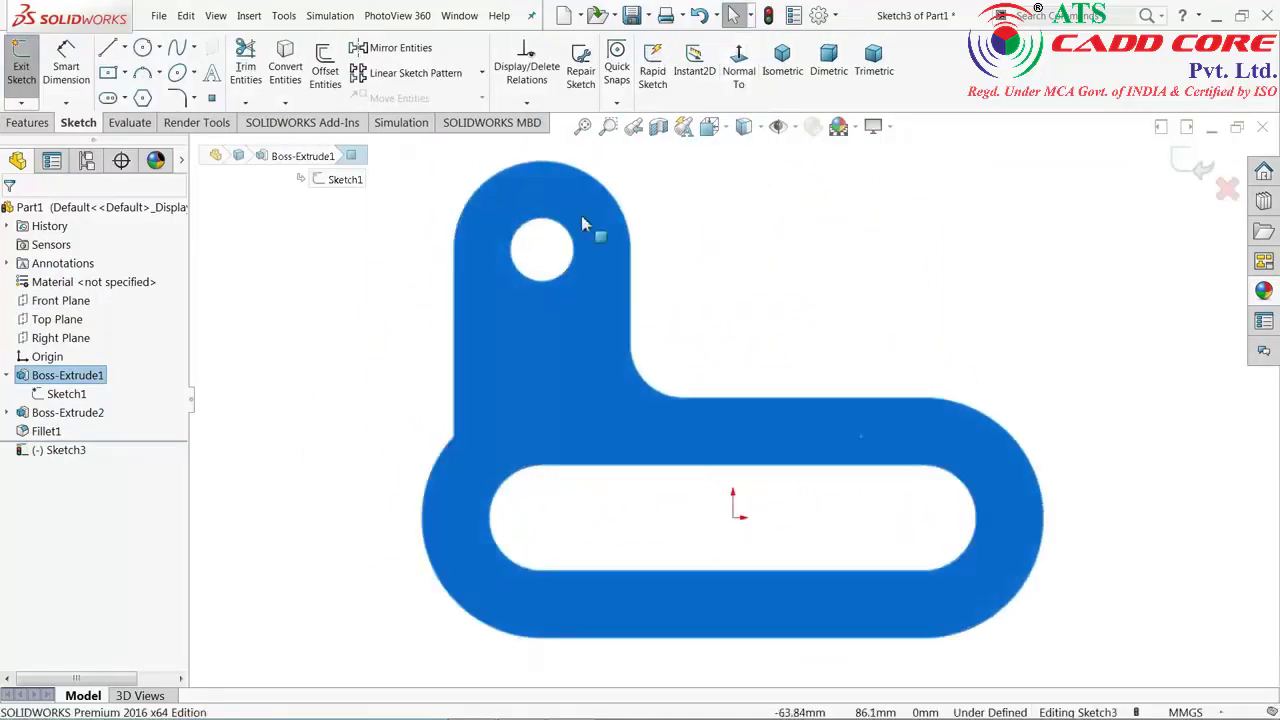
click(108, 48)
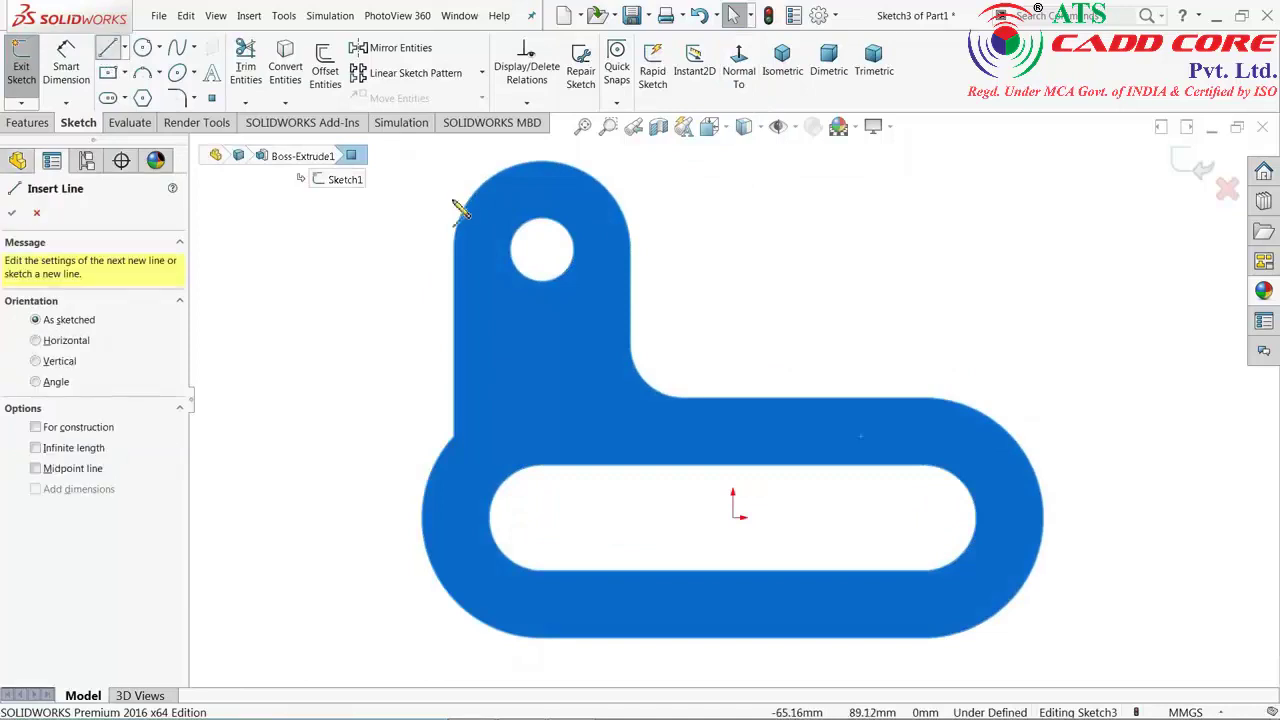
click(636, 176)
click(1036, 388)
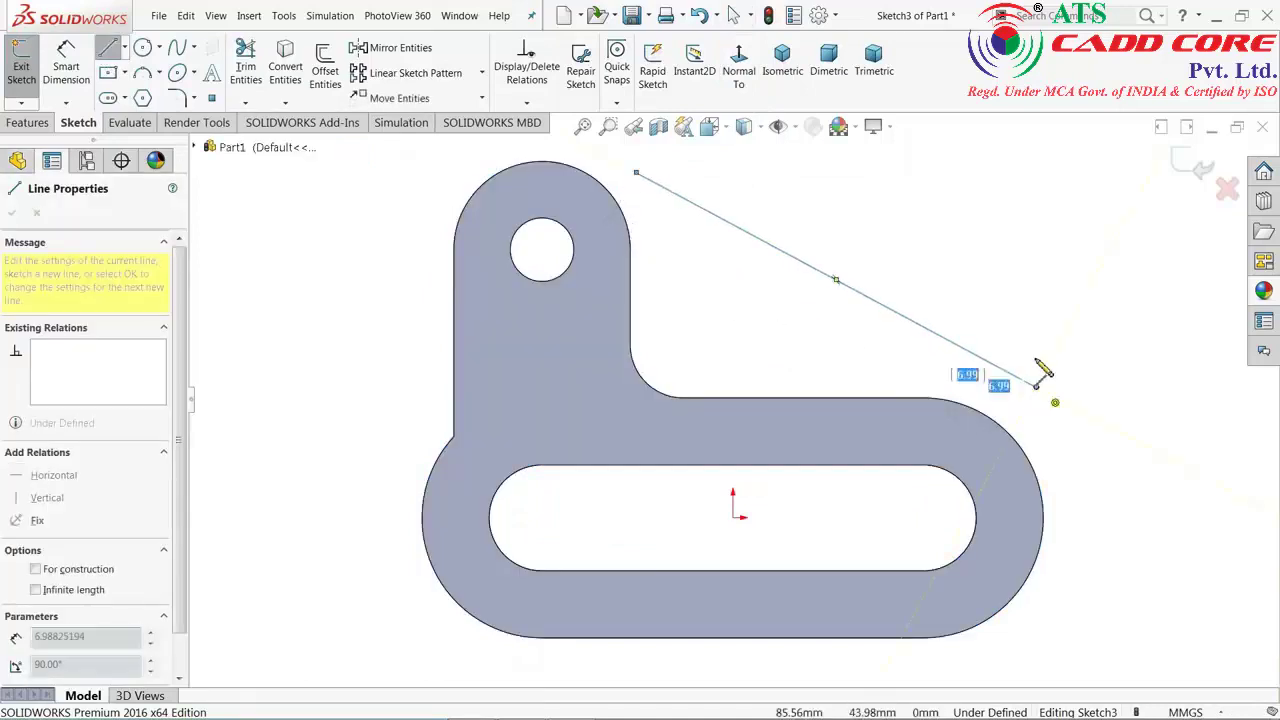
right_click(1040, 304)
click(1080, 307)
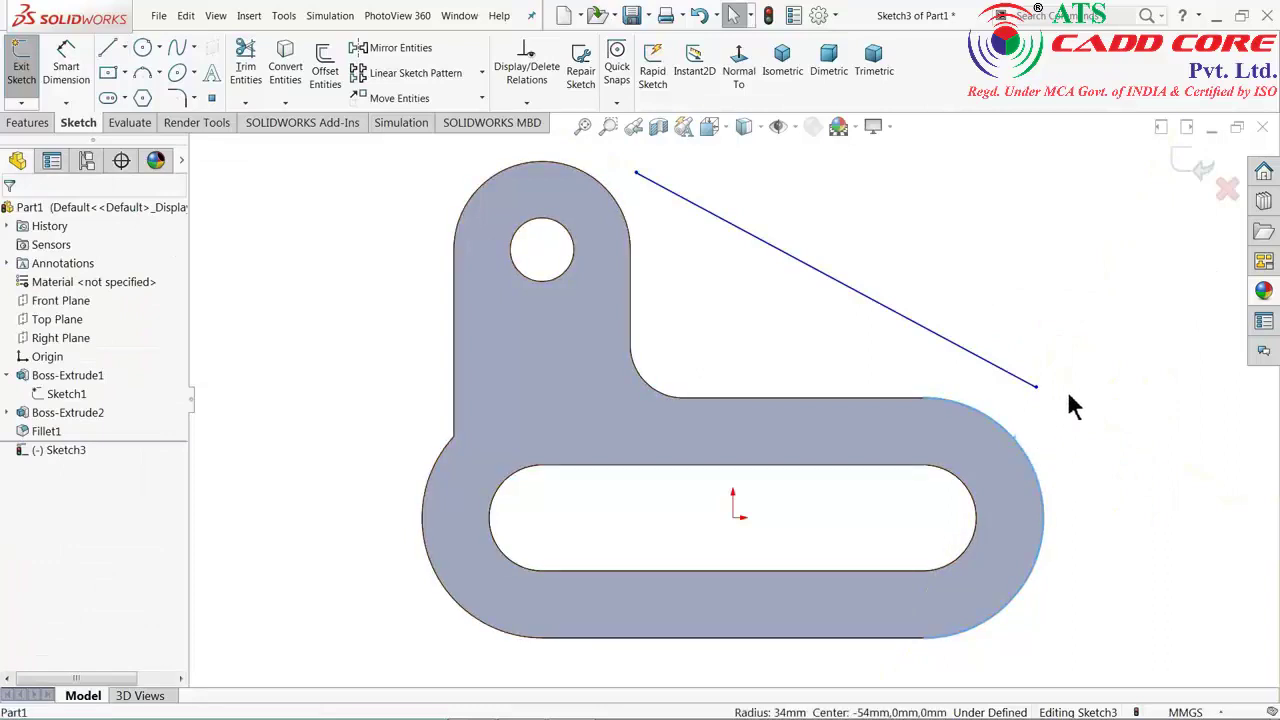
- Make the rib line tangent to the base and lug arcs, with its upper end coincident to the lug arc
ctrl+click(1028, 383)
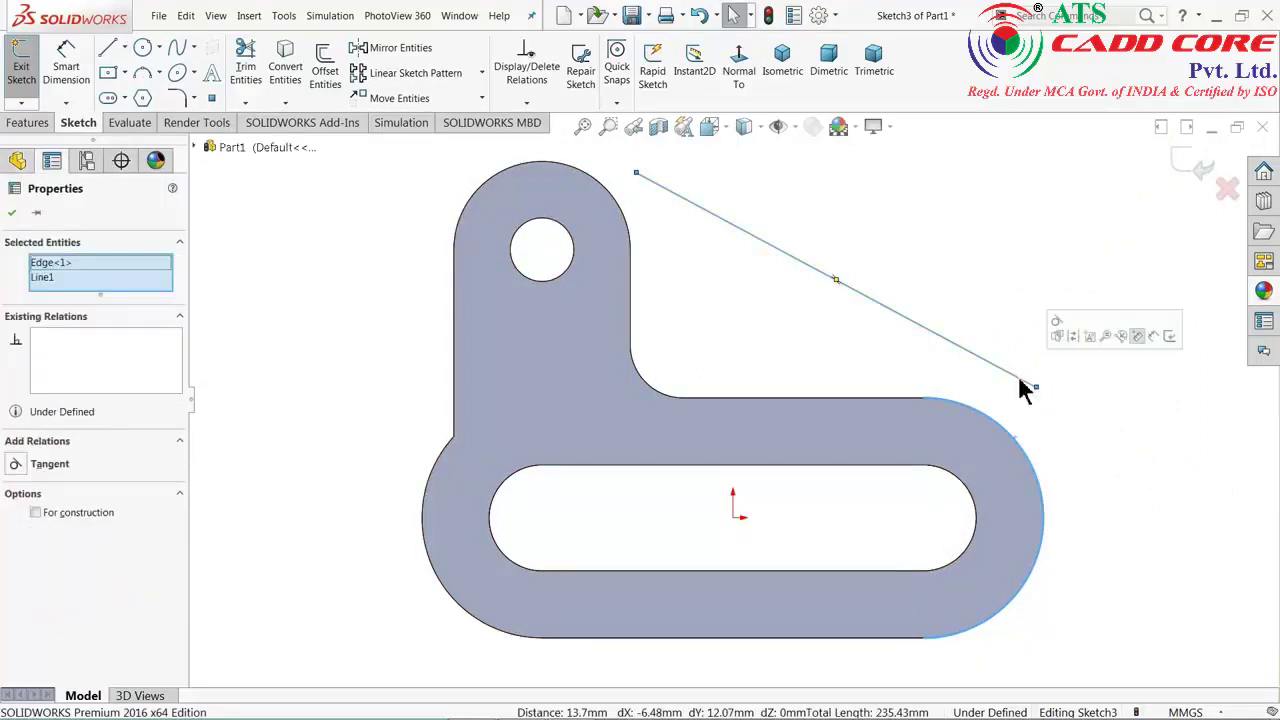
click(1058, 325)
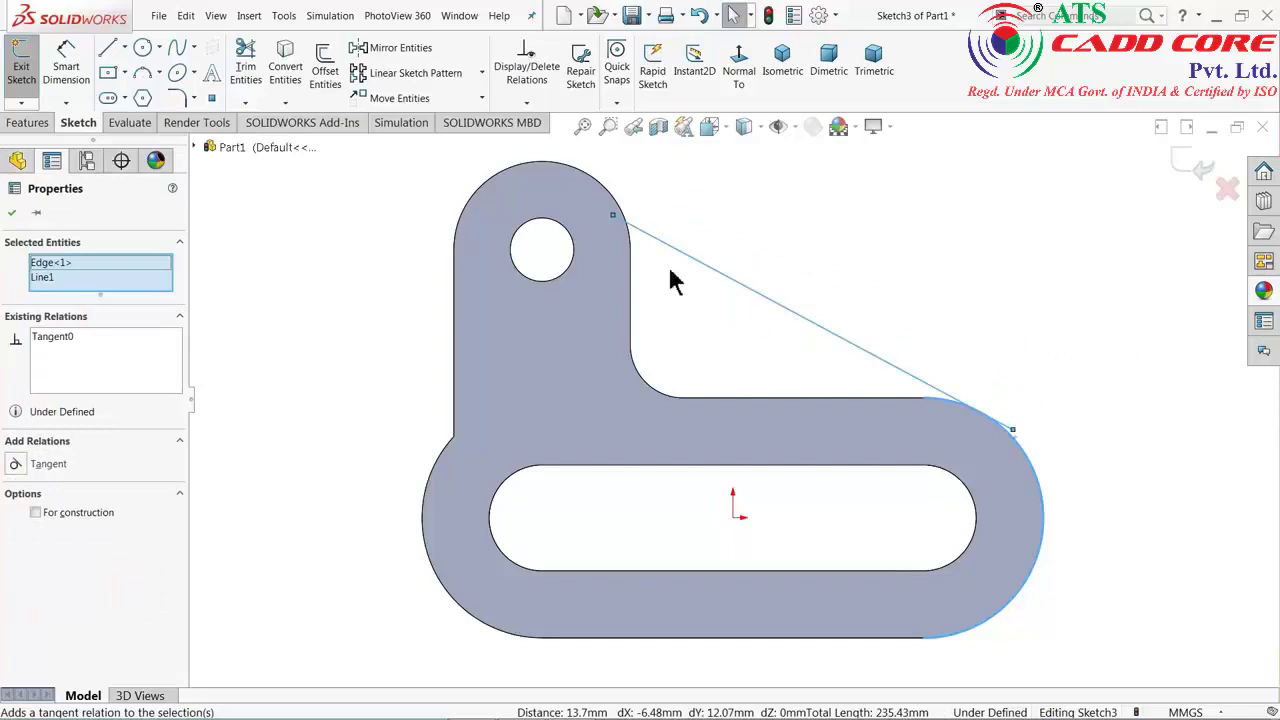
click(689, 209)
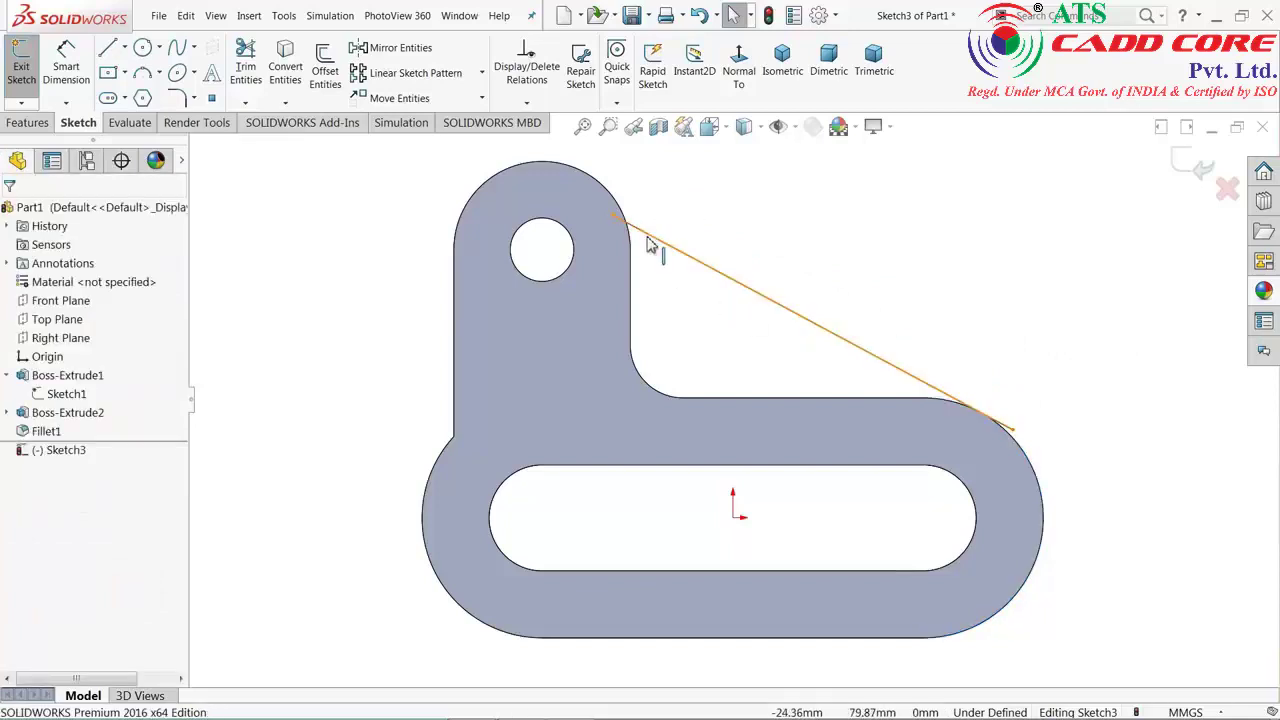
click(648, 237)
ctrl+click(604, 193)
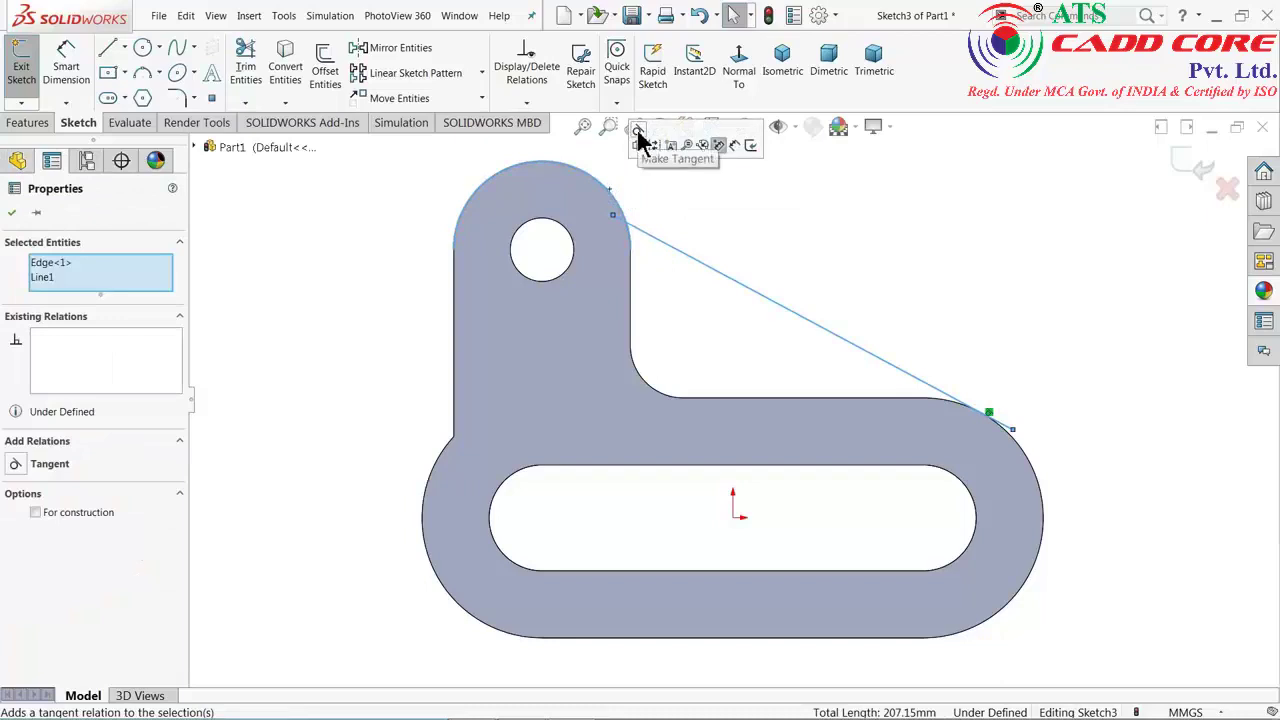
click(640, 140)
click(665, 205)
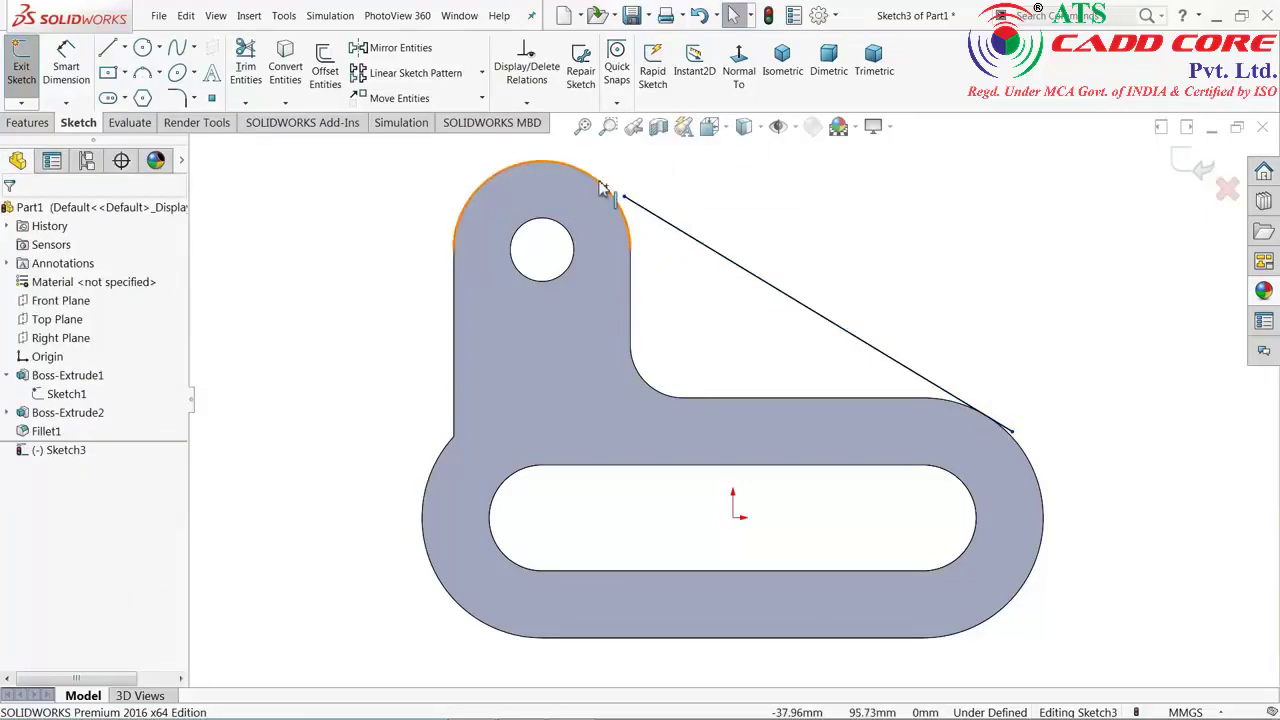
click(603, 188)
ctrl+click(624, 197)
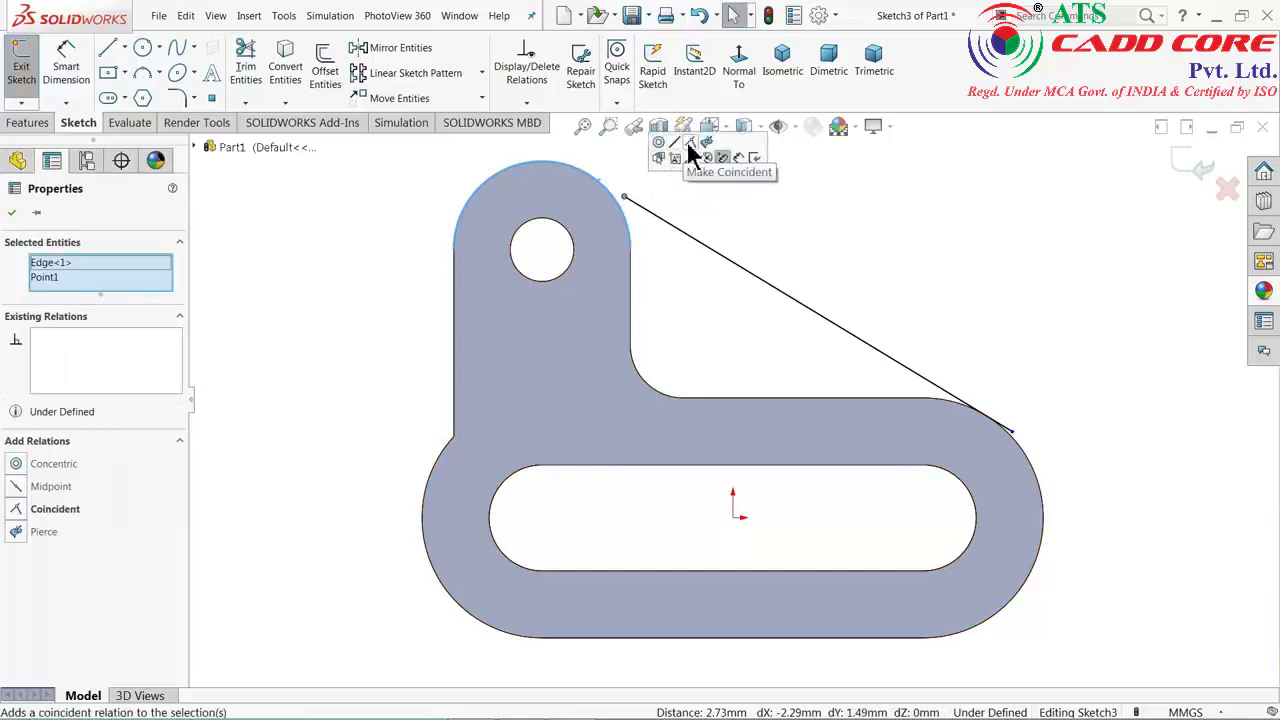
click(690, 150)
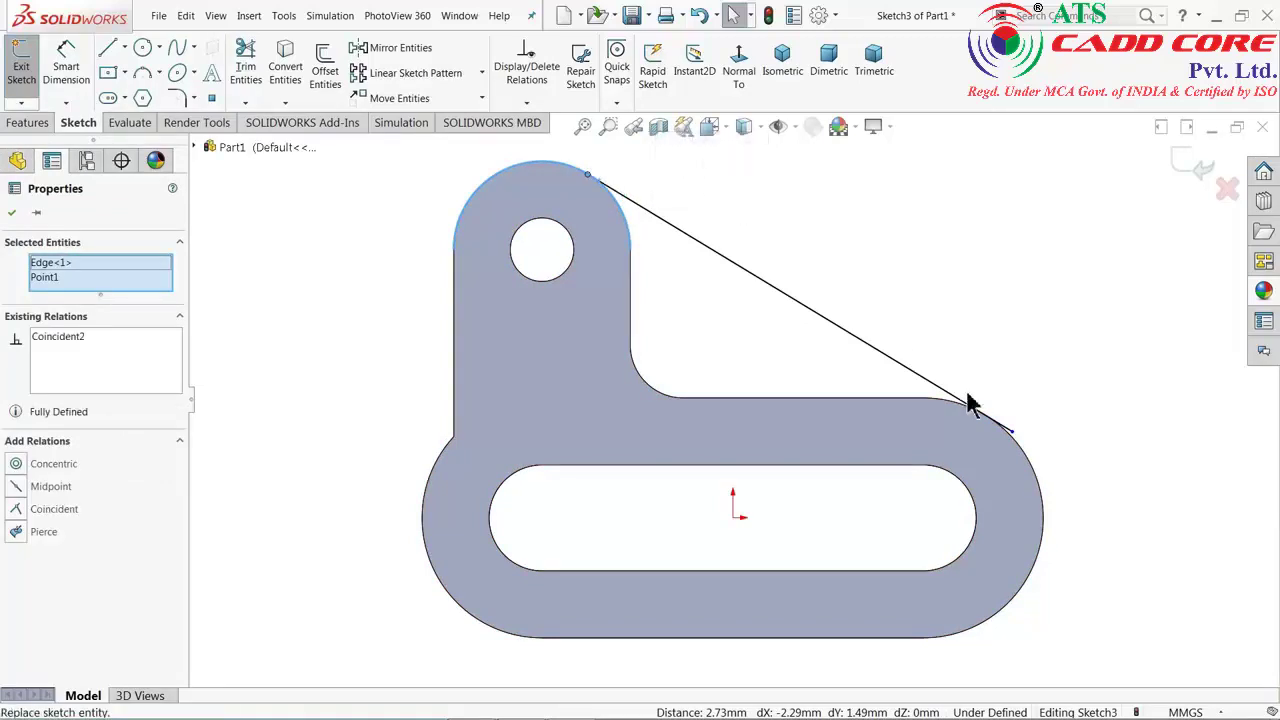
- Make the line's lower endpoint coincident with the base's rounded end, then view isometric
click(1013, 434)
ctrl+click(1028, 458)
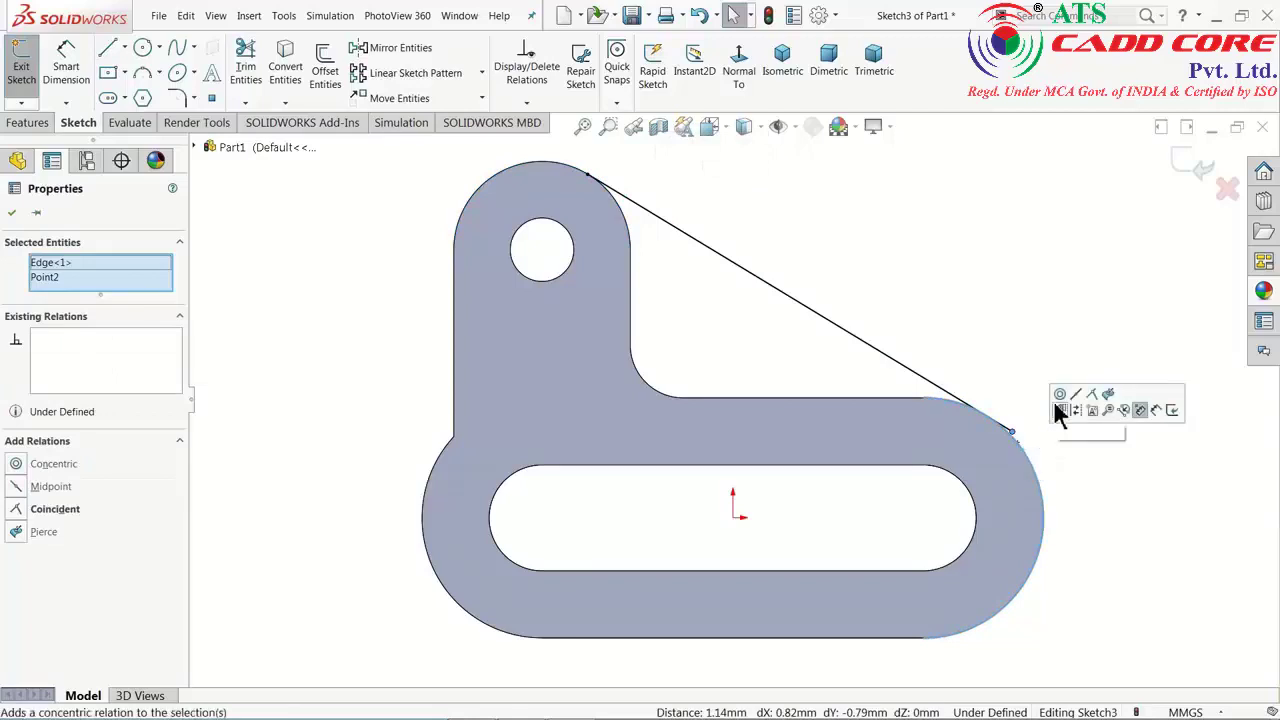
click(1092, 396)
click(1031, 309)
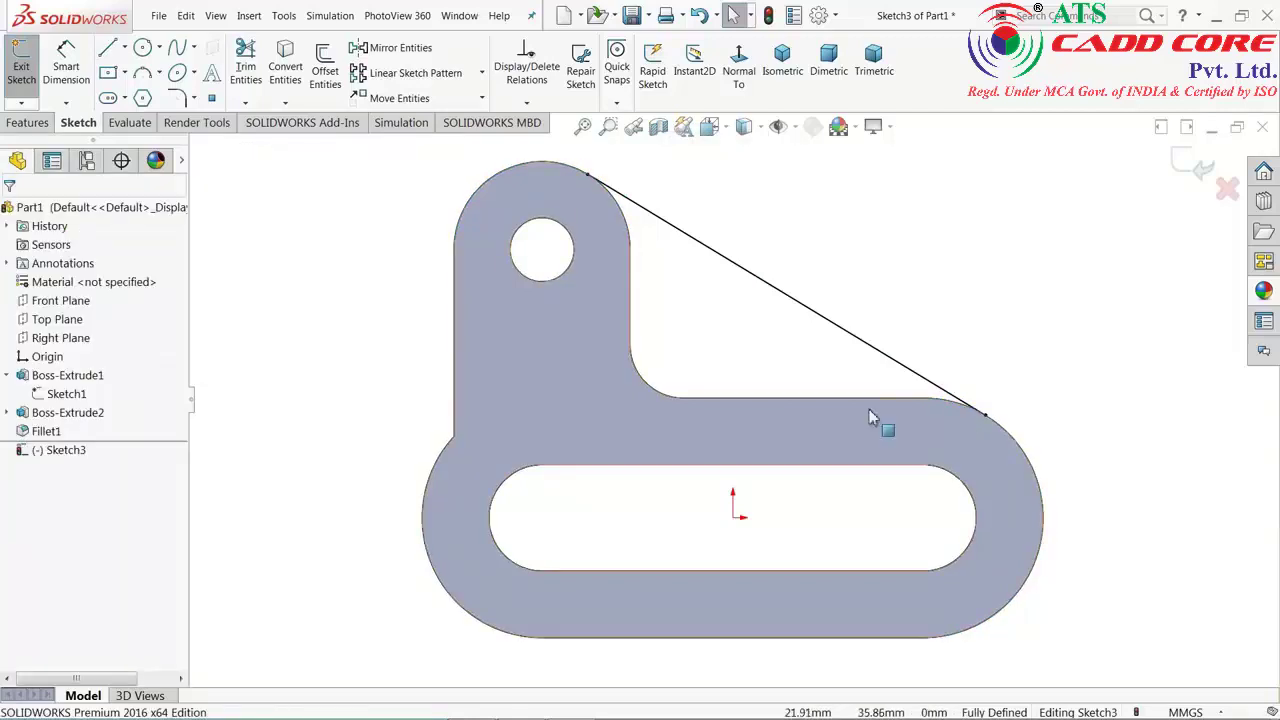
click(783, 80)
scroll(805, 334, down, 2)
scroll(808, 350, down, 2)
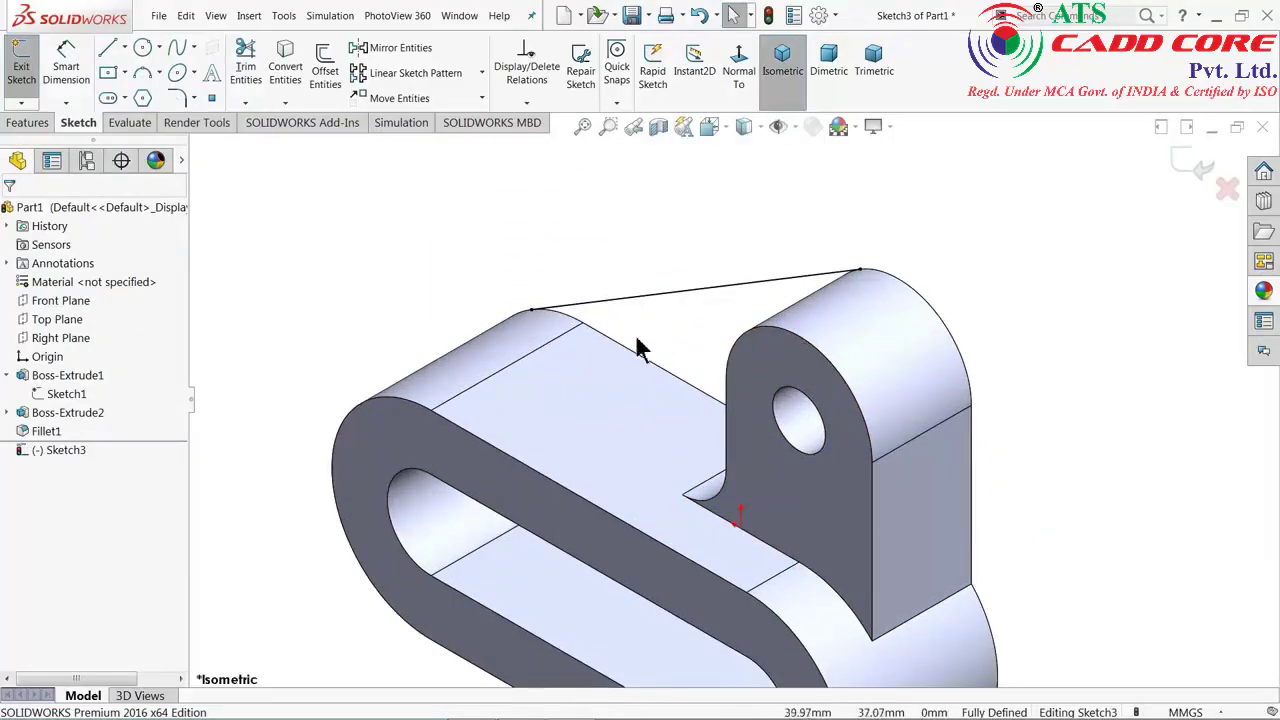
- Start a rib from the sketch line with single-side thickness and the material side reversed
click(28, 122)
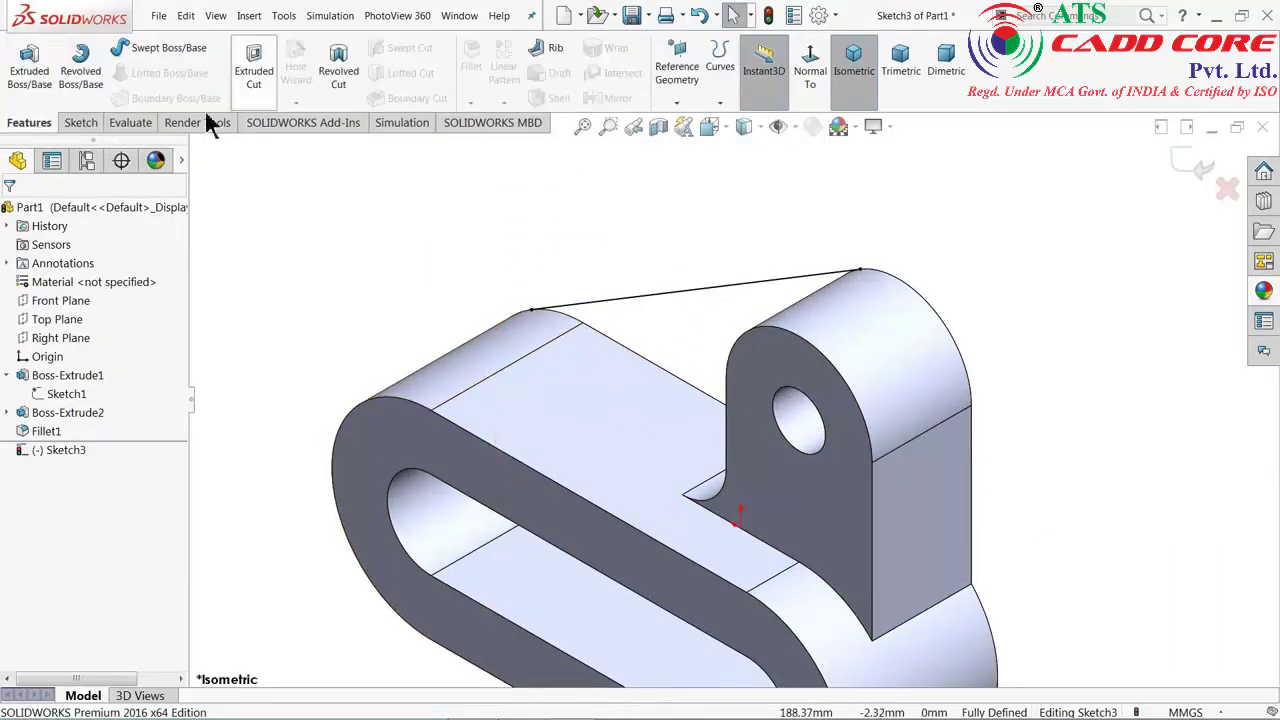
click(548, 60)
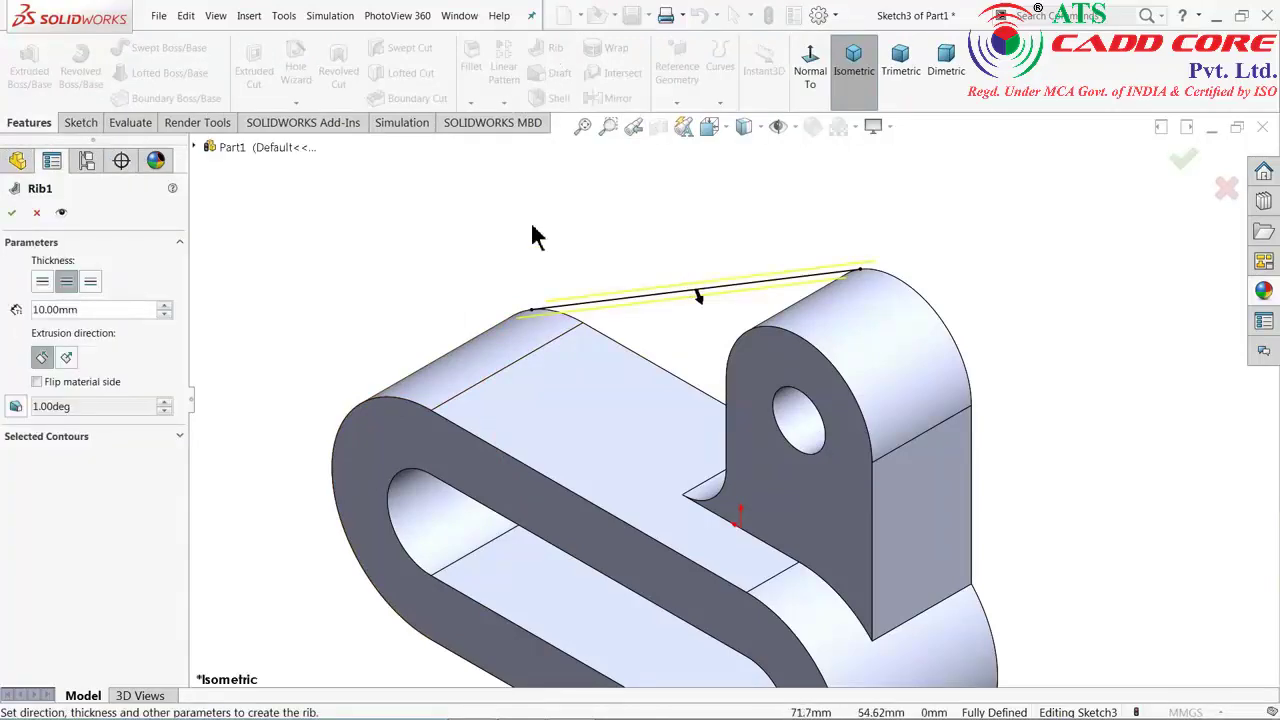
middle_drag(532, 236, 580, 343)
scroll(755, 399, down, 2)
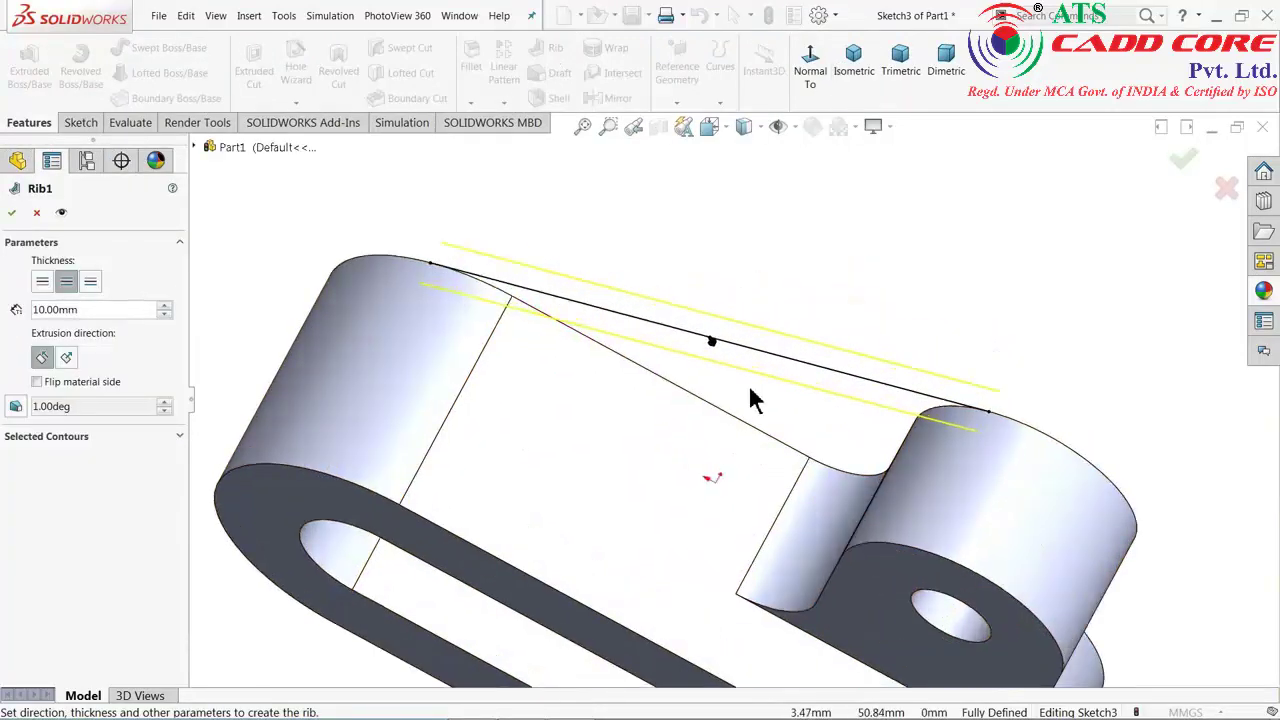
scroll(755, 399, down, 1)
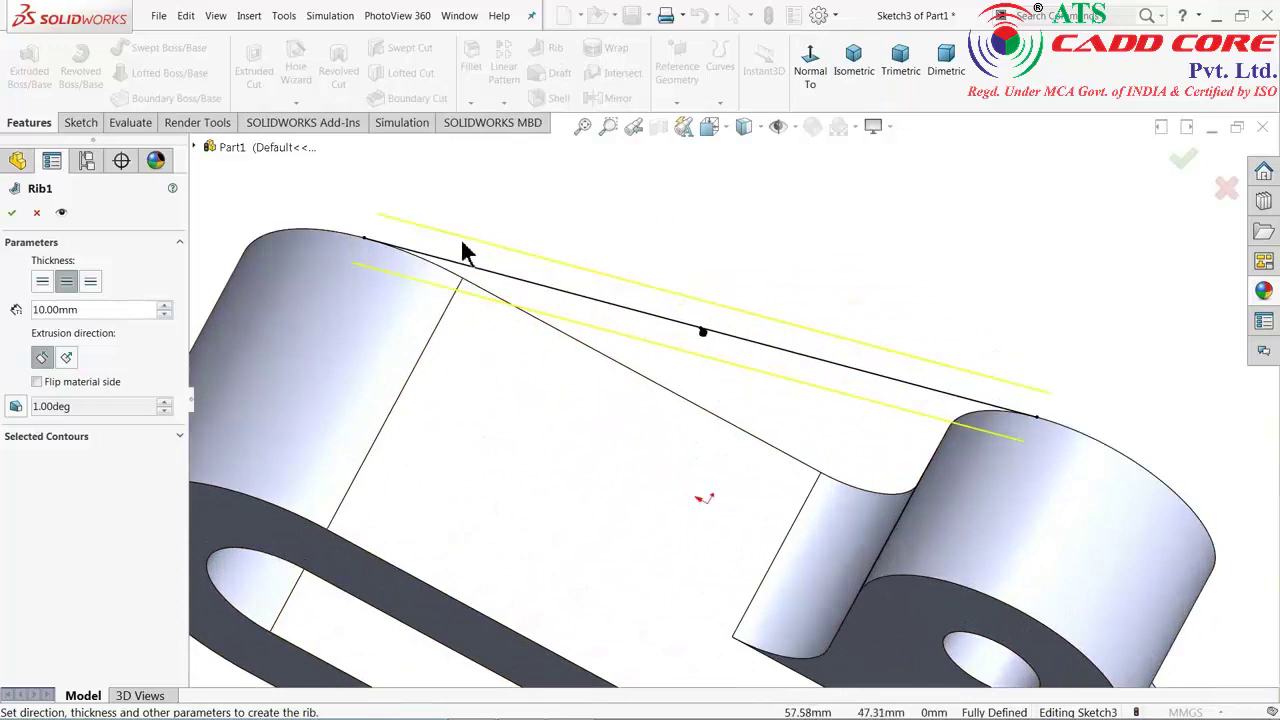
click(42, 282)
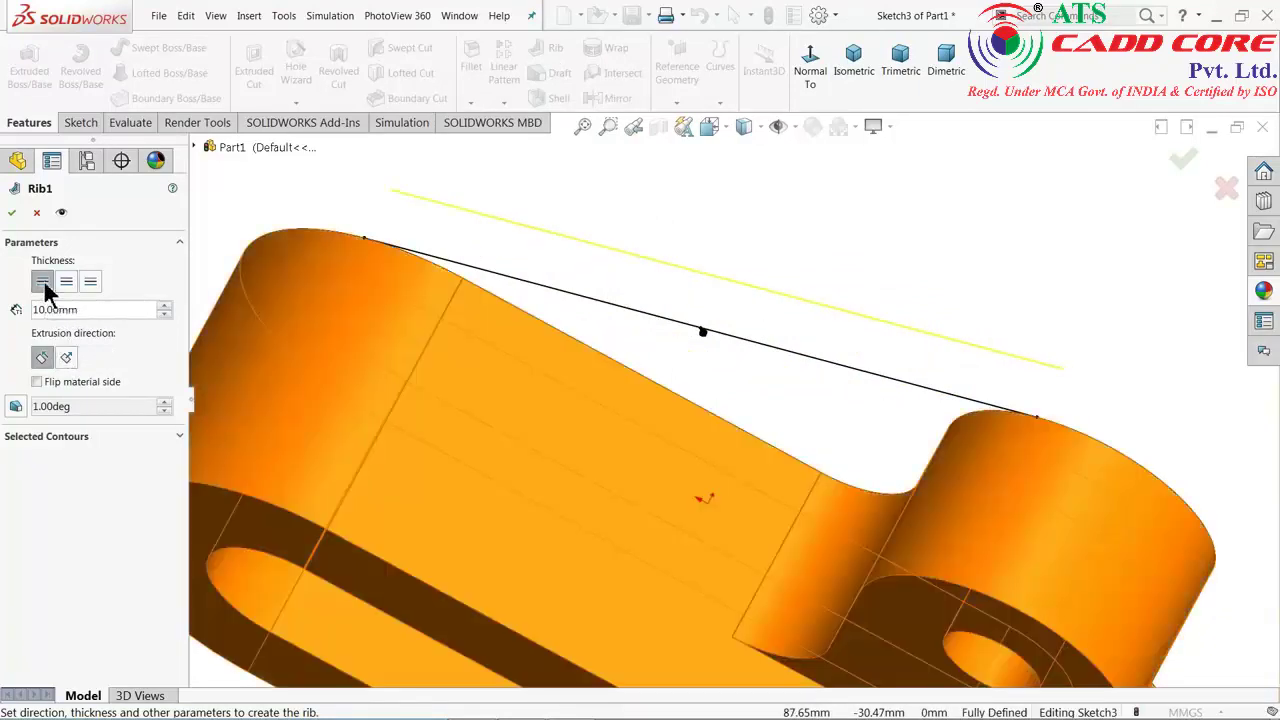
click(90, 283)
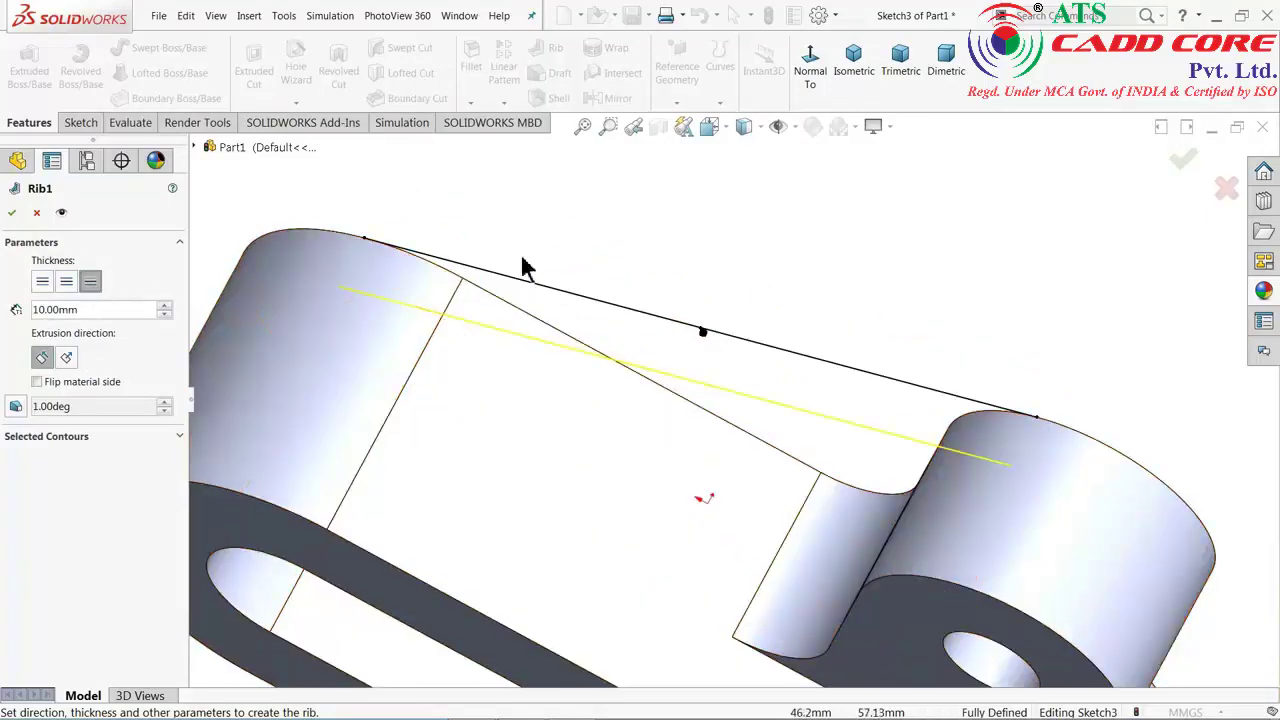
mouse_move(703, 230)
middle_down()
mouse_move(677, 194)
mouse_move(686, 209)
middle_up()
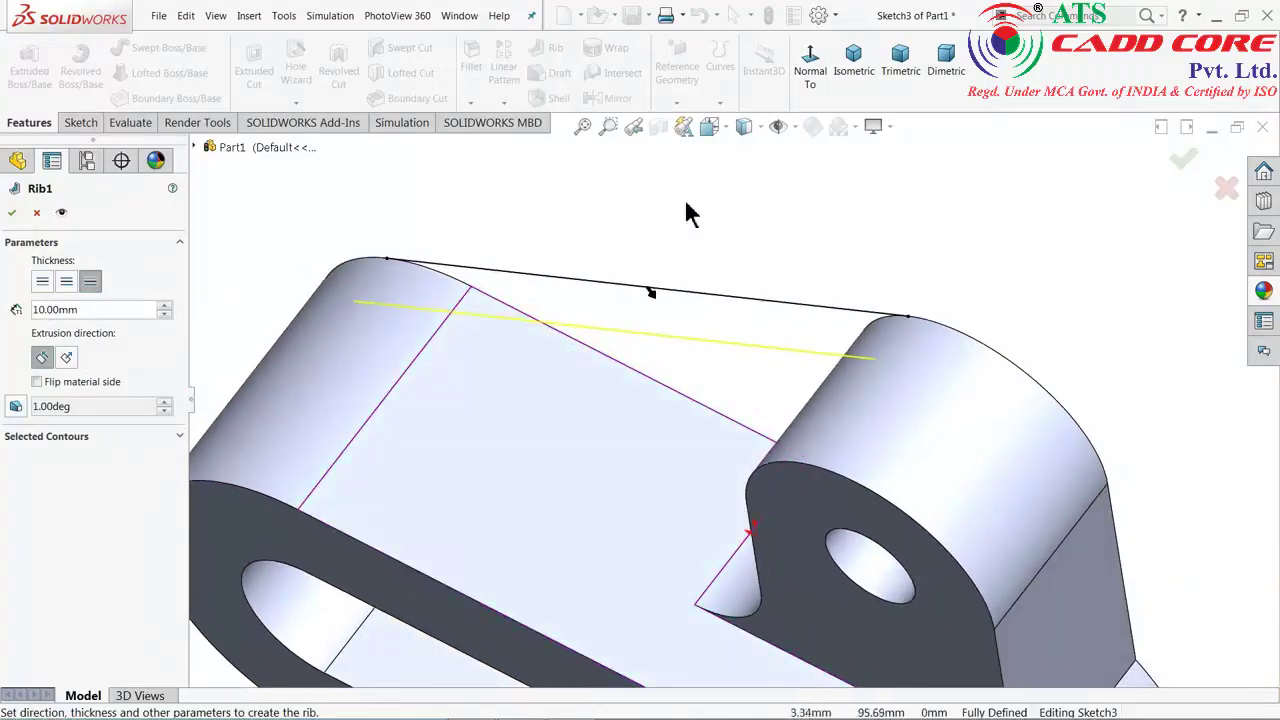
scroll(668, 316, down, 4)
scroll(660, 318, up, 4)
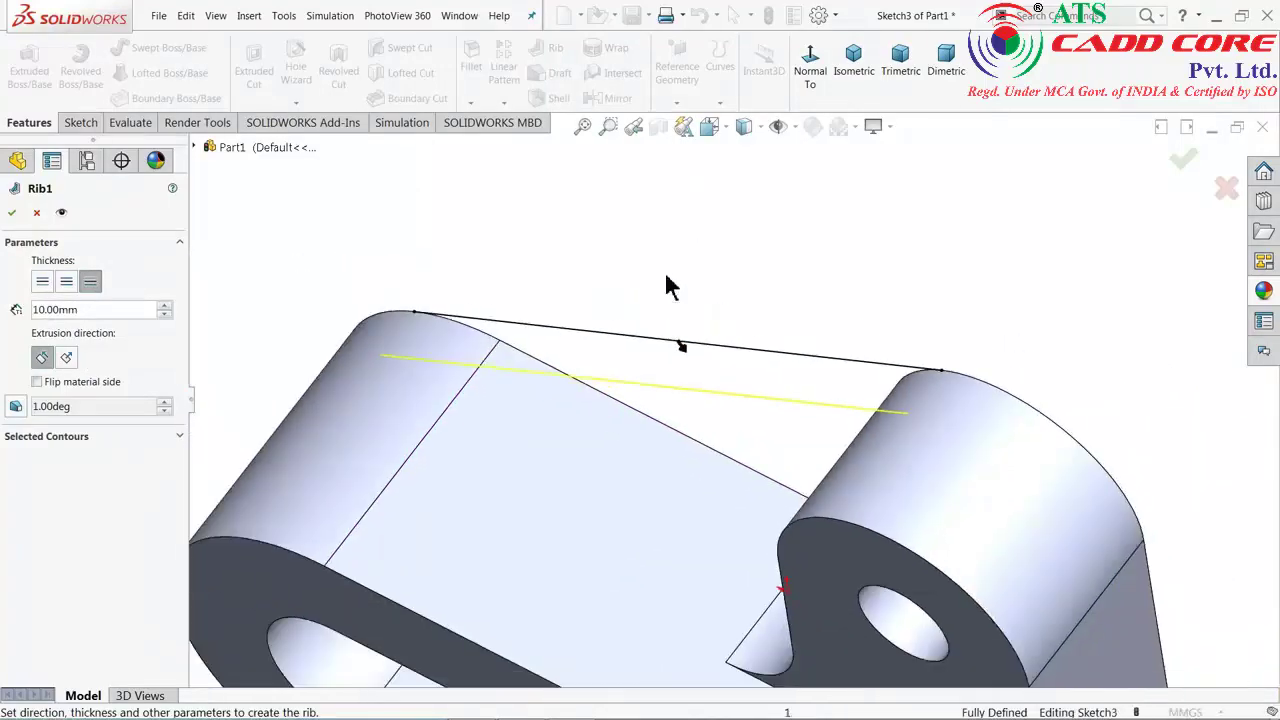
click(36, 383)
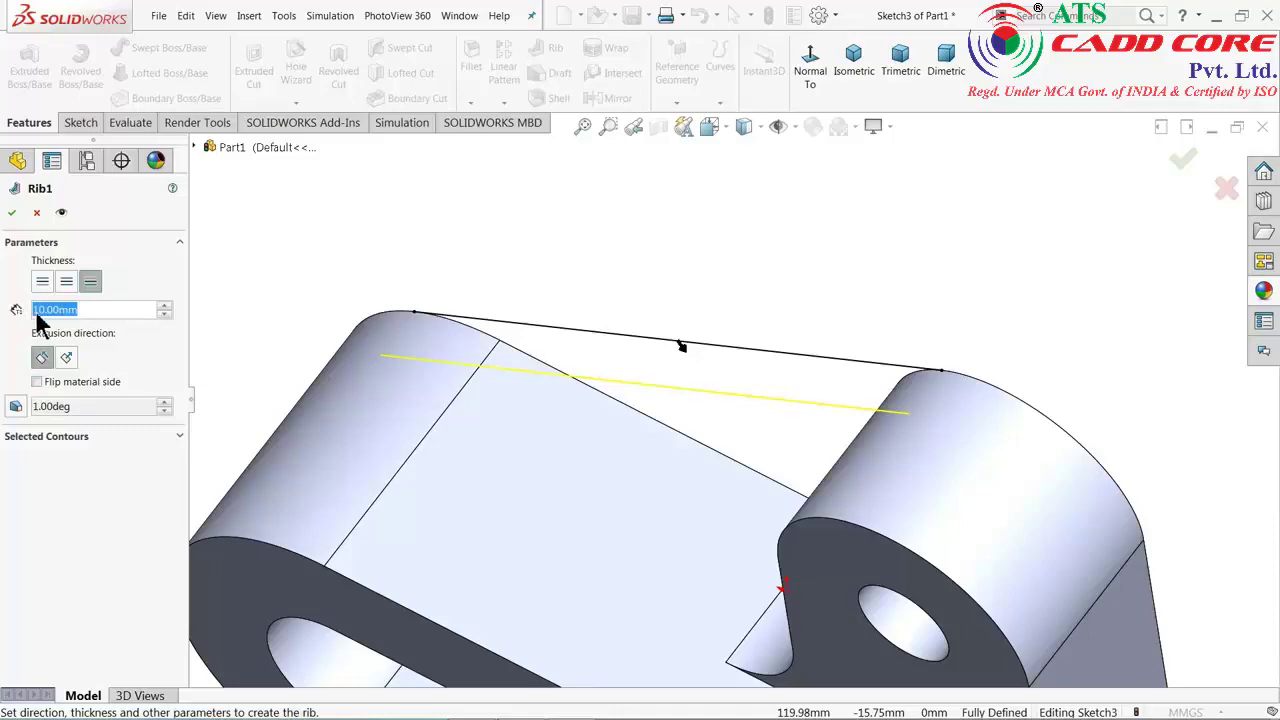
- Set the rib thickness to 22 mm and accept Rib1, returning to isometric view
text(22)
key(Return)
mouse_move(346, 260)
middle_down()
mouse_move(386, 194)
mouse_move(394, 223)
middle_up()
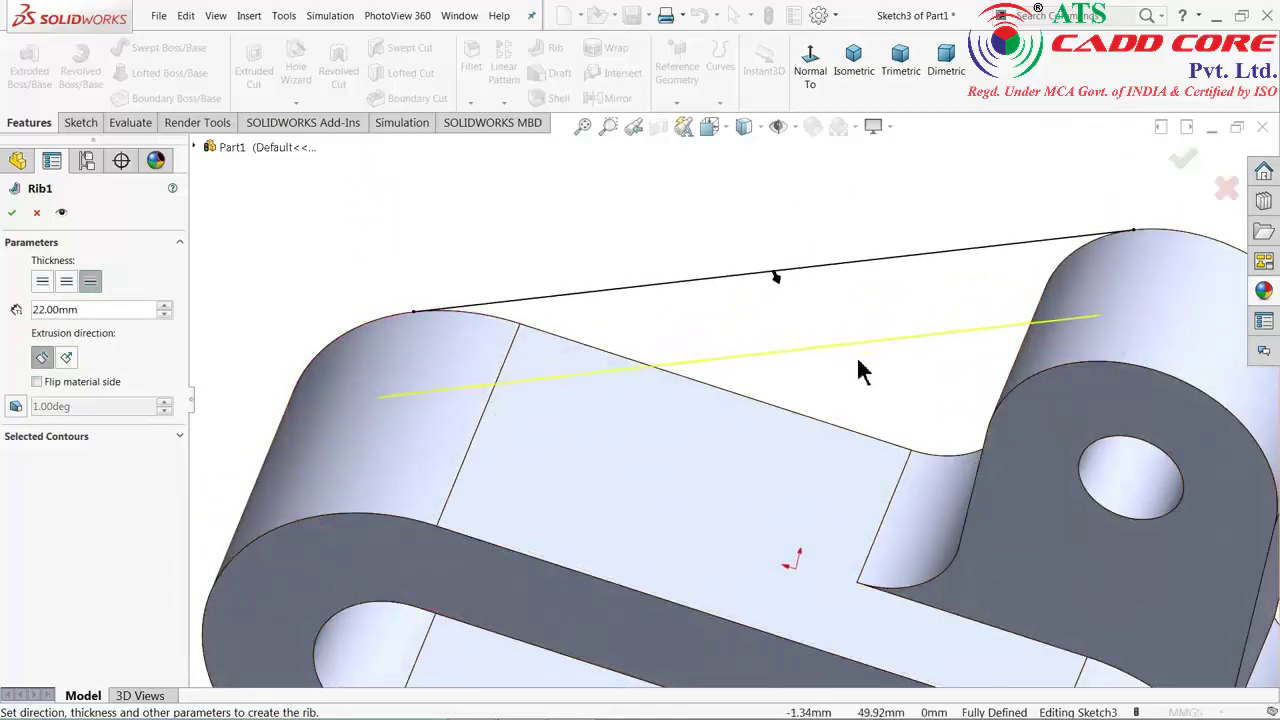
click(13, 214)
scroll(678, 333, up, 3)
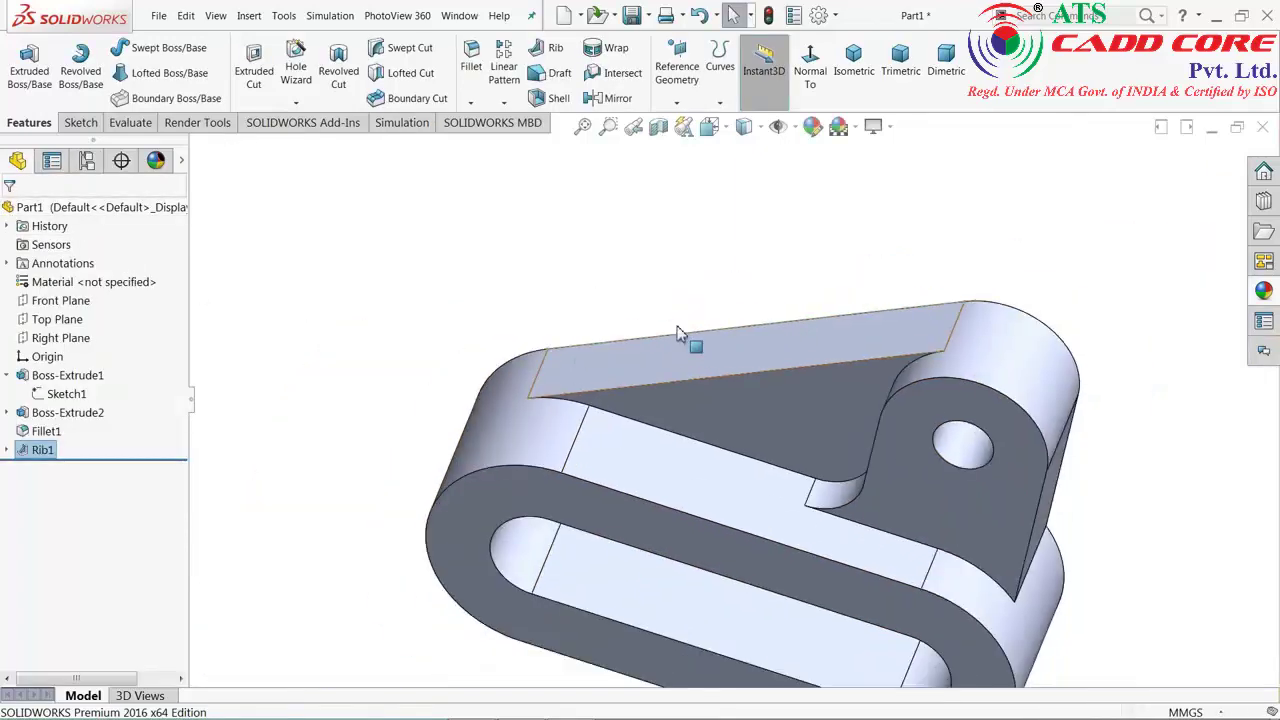
mouse_move(672, 348)
middle_down()
mouse_move(751, 349)
mouse_move(757, 286)
mouse_move(748, 530)
mouse_move(640, 523)
mouse_move(634, 323)
mouse_move(586, 369)
mouse_move(610, 350)
middle_up()
click(853, 55)
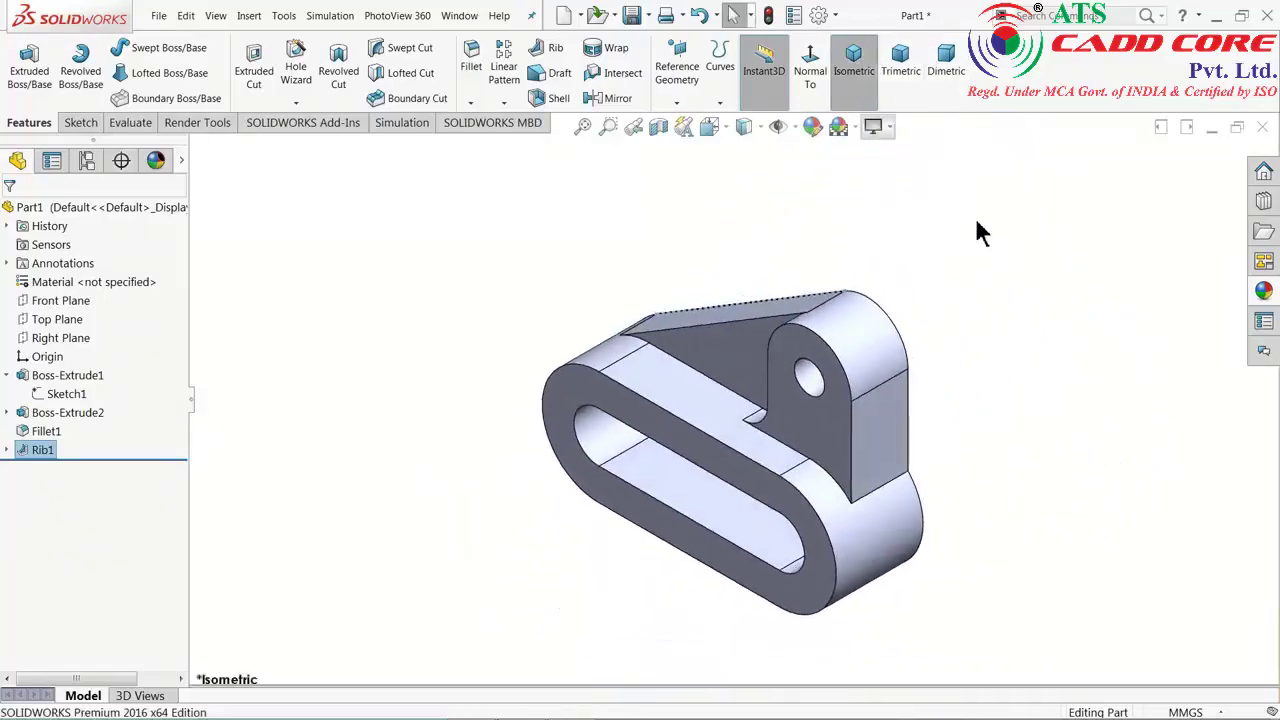
scroll(869, 547, down, 1)
scroll(820, 460, down, 1)
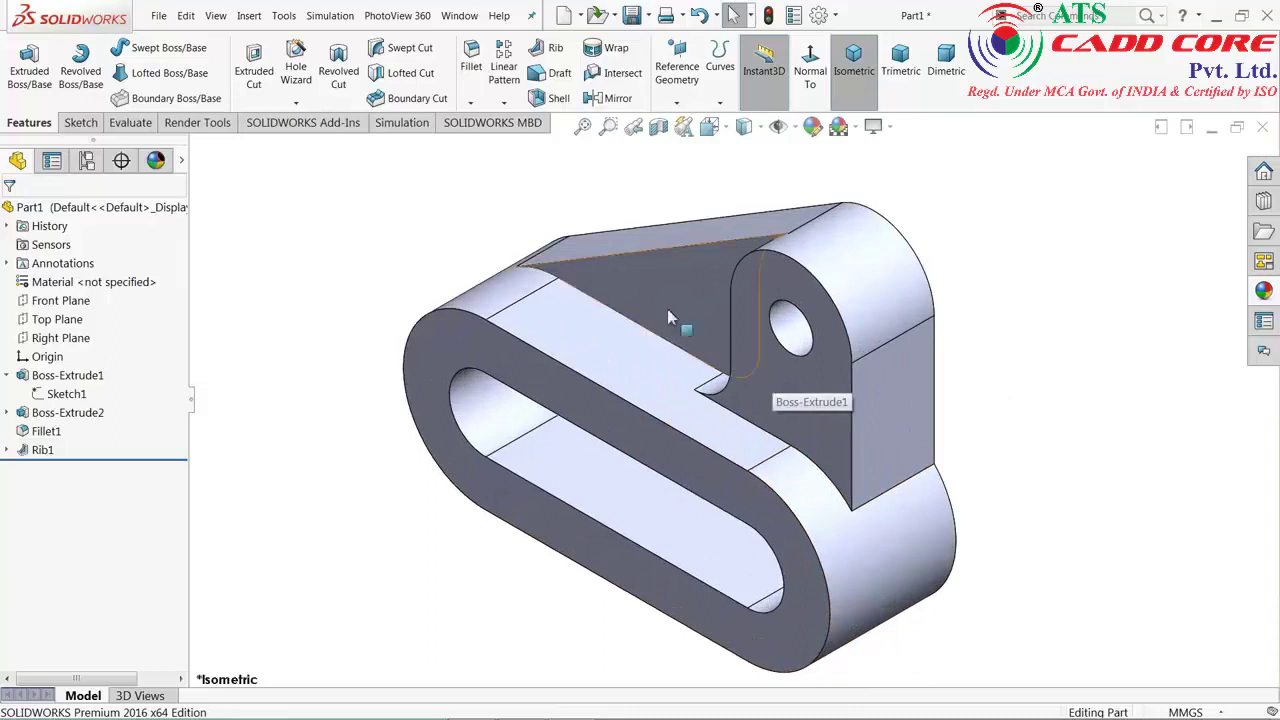
- Apply a light grey appearance swatch to the whole part
click(812, 126)
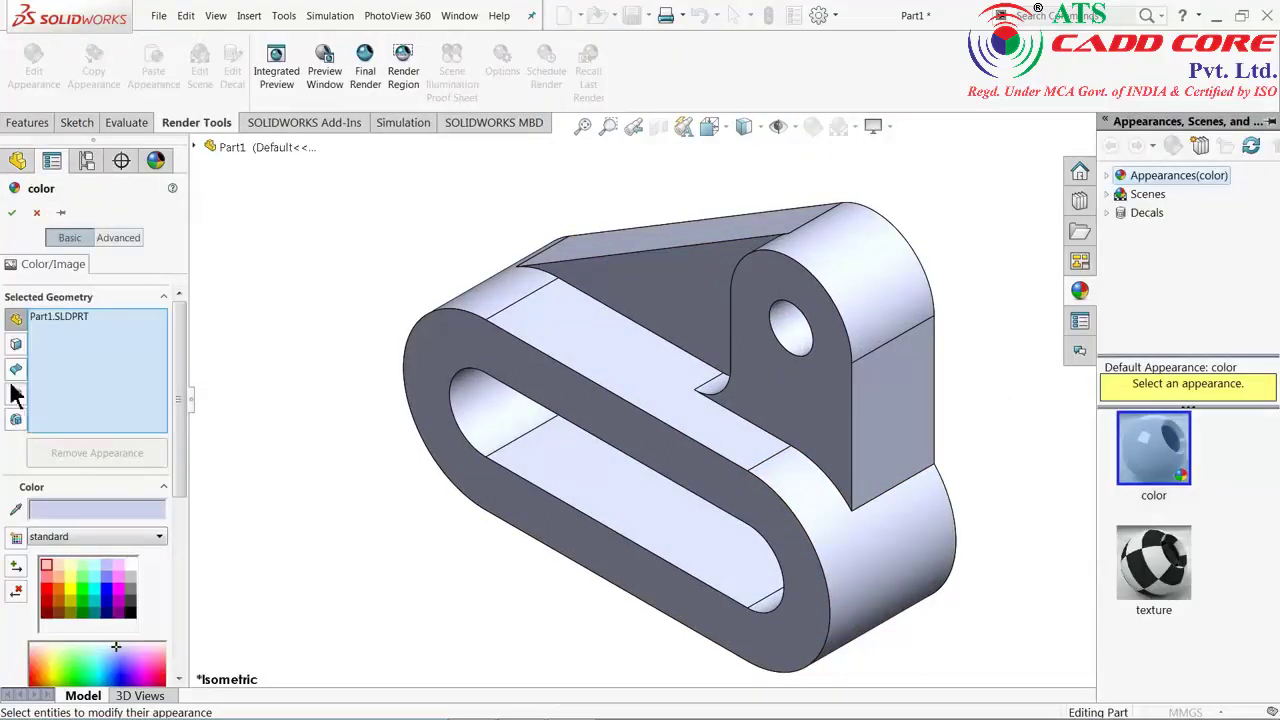
click(130, 577)
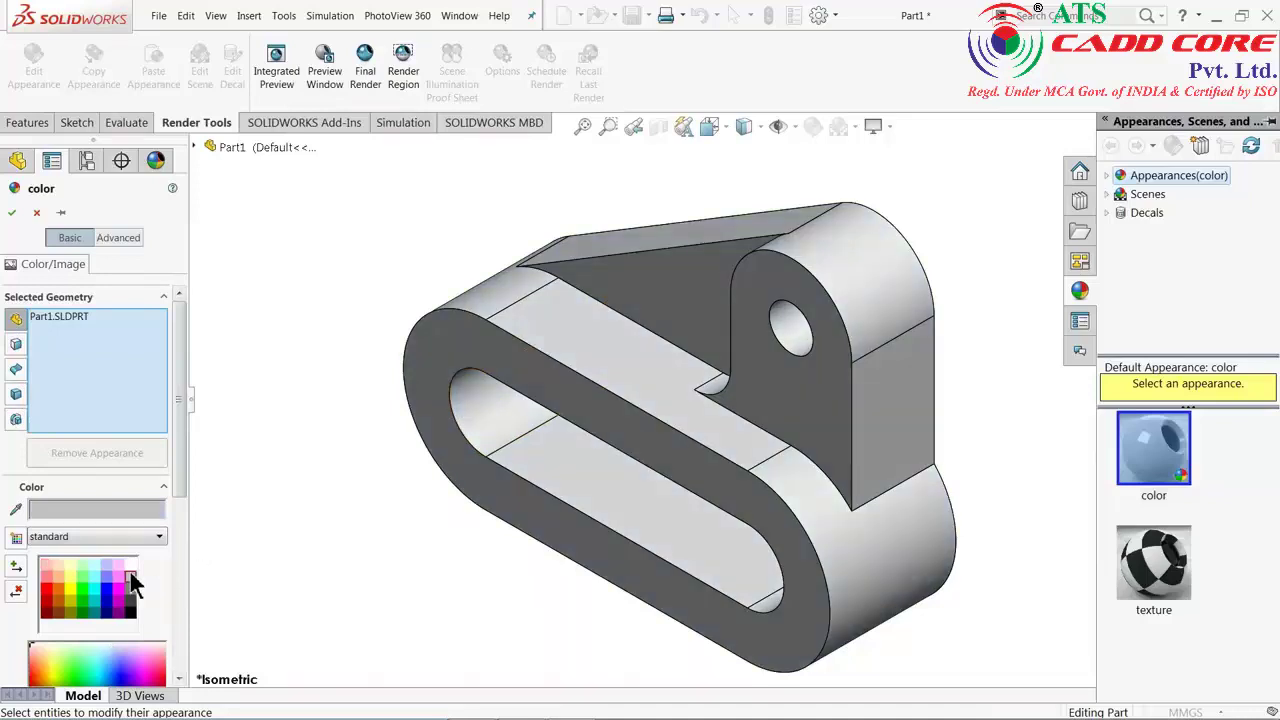
click(130, 592)
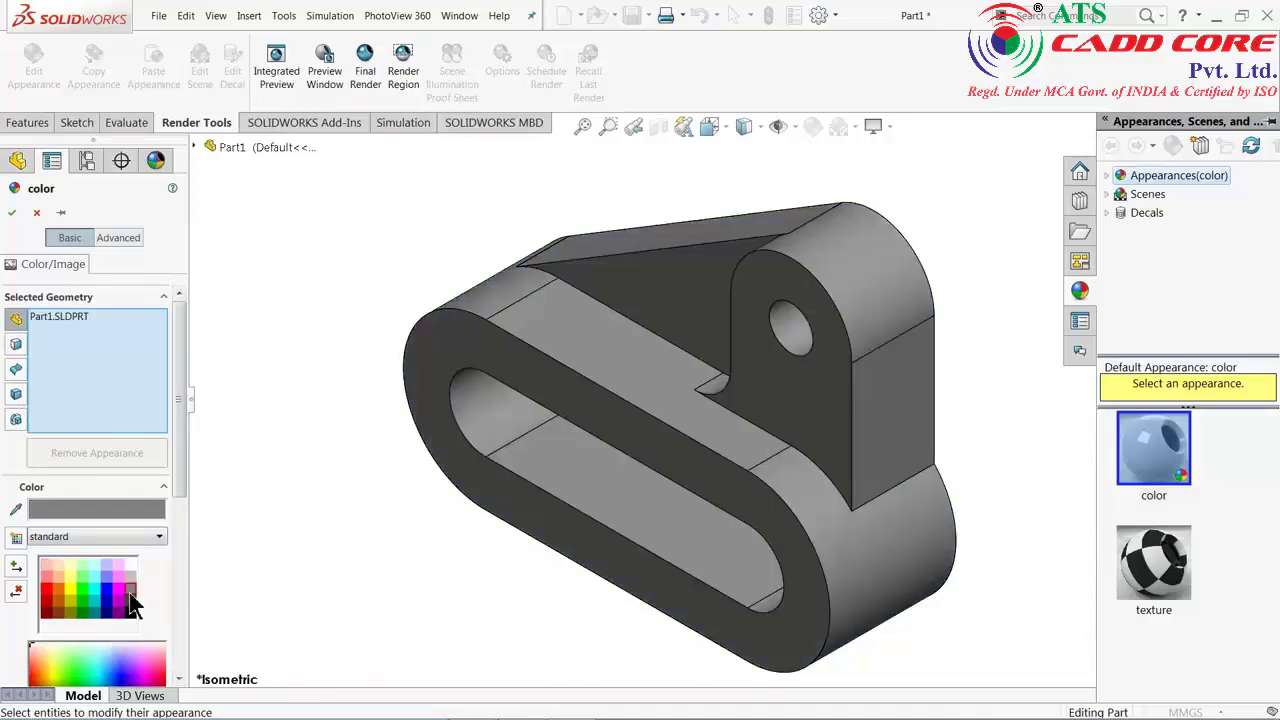
click(130, 577)
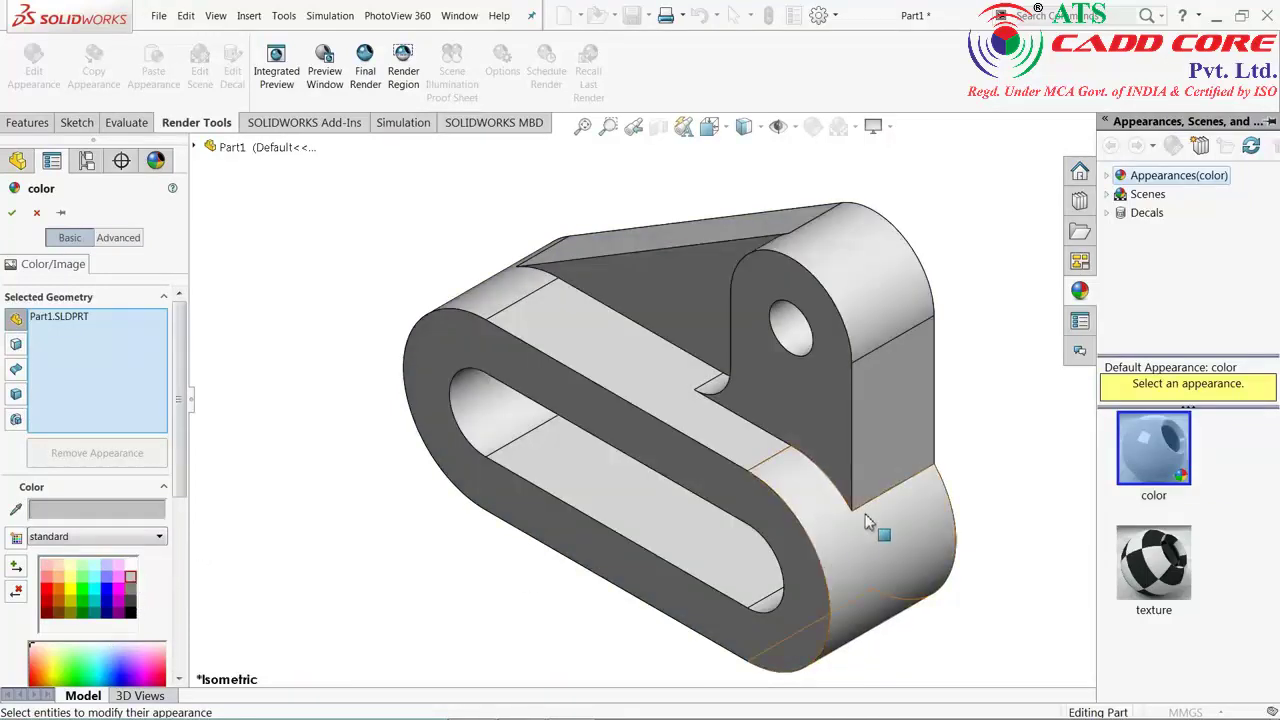
middle_drag(880, 528, 843, 517)
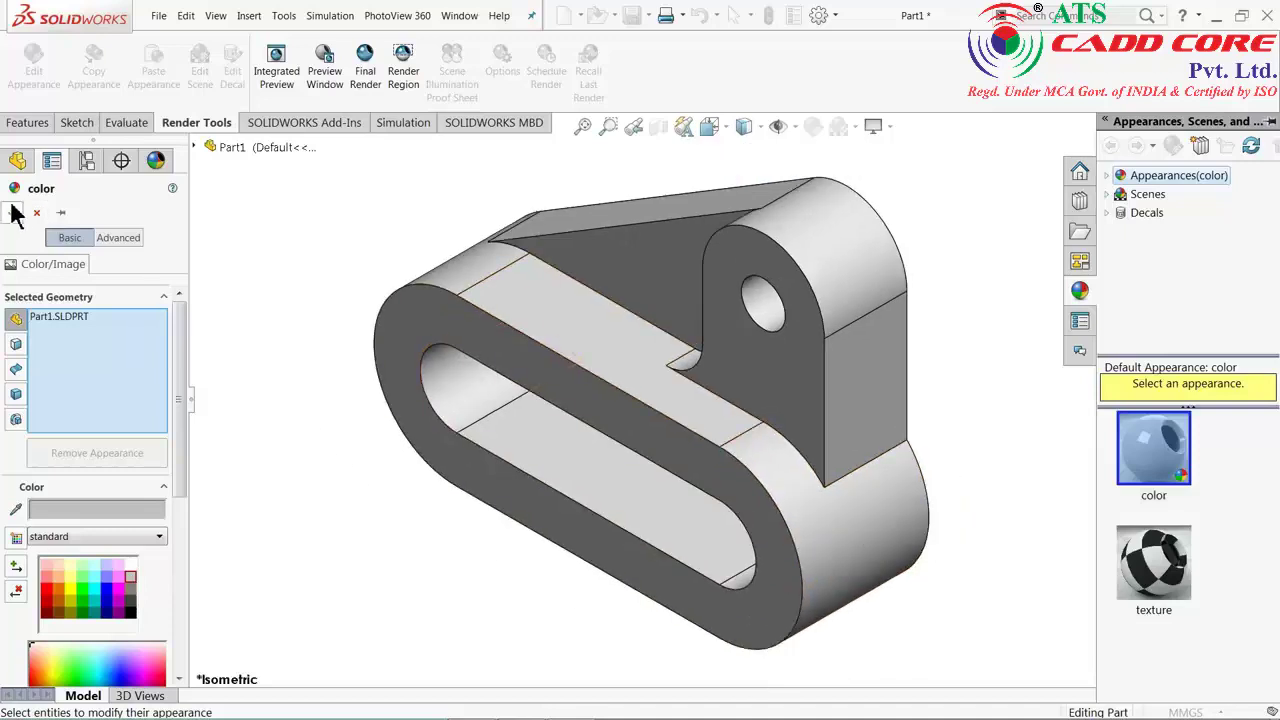
click(12, 213)
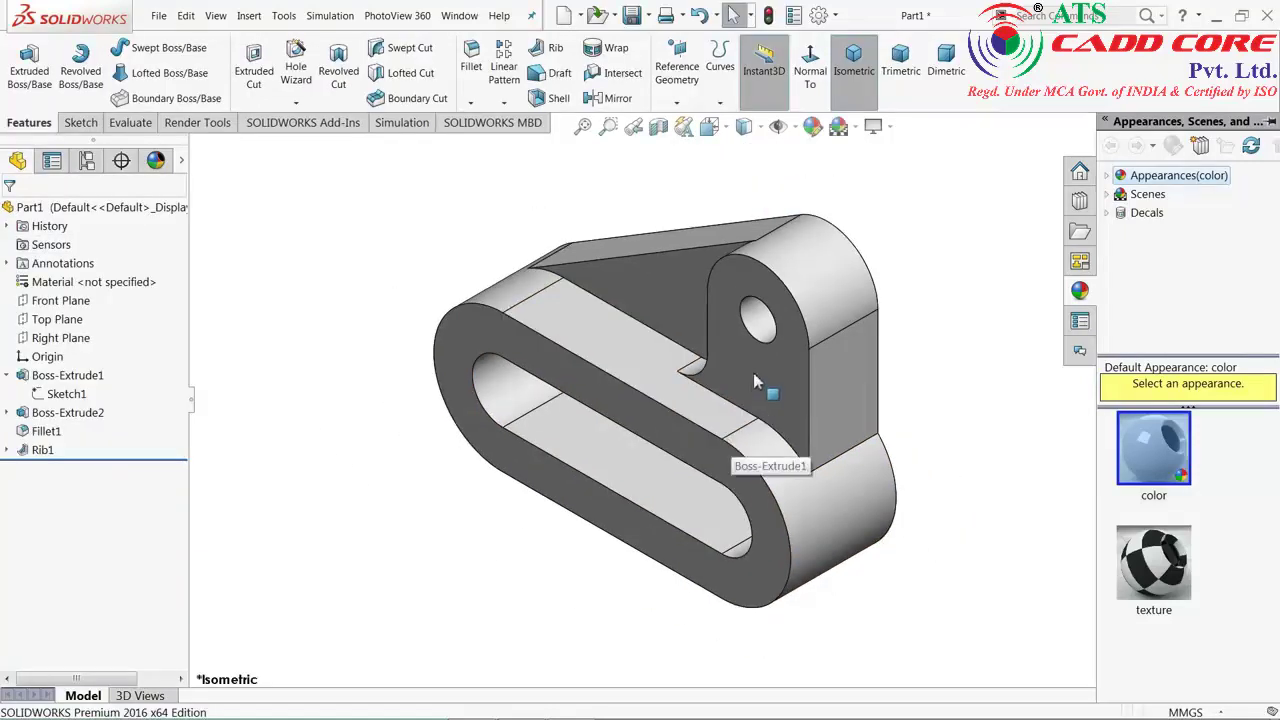
mouse_move(749, 406)
middle_down()
mouse_move(750, 475)
mouse_move(631, 297)
mouse_move(781, 410)
mouse_move(765, 445)
mouse_move(719, 435)
middle_up()
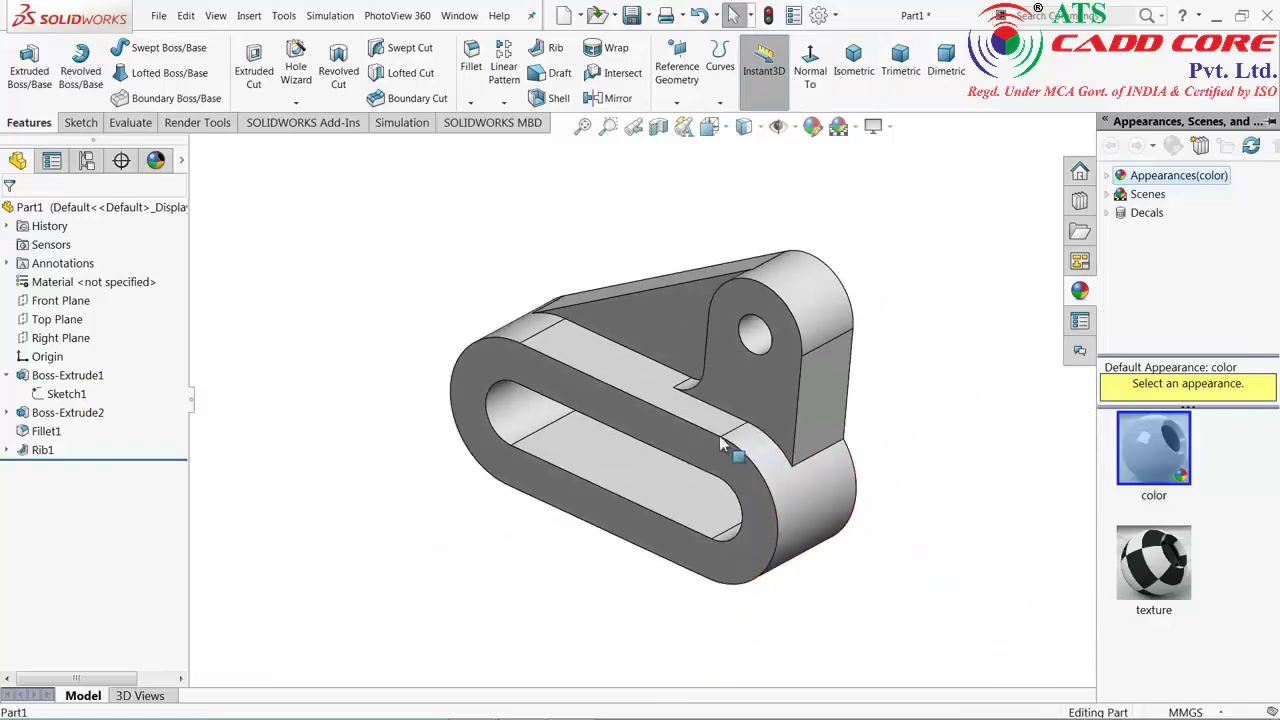
mouse_move(672, 473)
middle_down()
mouse_move(723, 243)
mouse_move(720, 329)
mouse_move(580, 457)
mouse_move(717, 469)
mouse_move(700, 486)
mouse_move(449, 449)
mouse_move(472, 473)
mouse_move(623, 486)
mouse_move(663, 377)
mouse_move(689, 517)
middle_up()
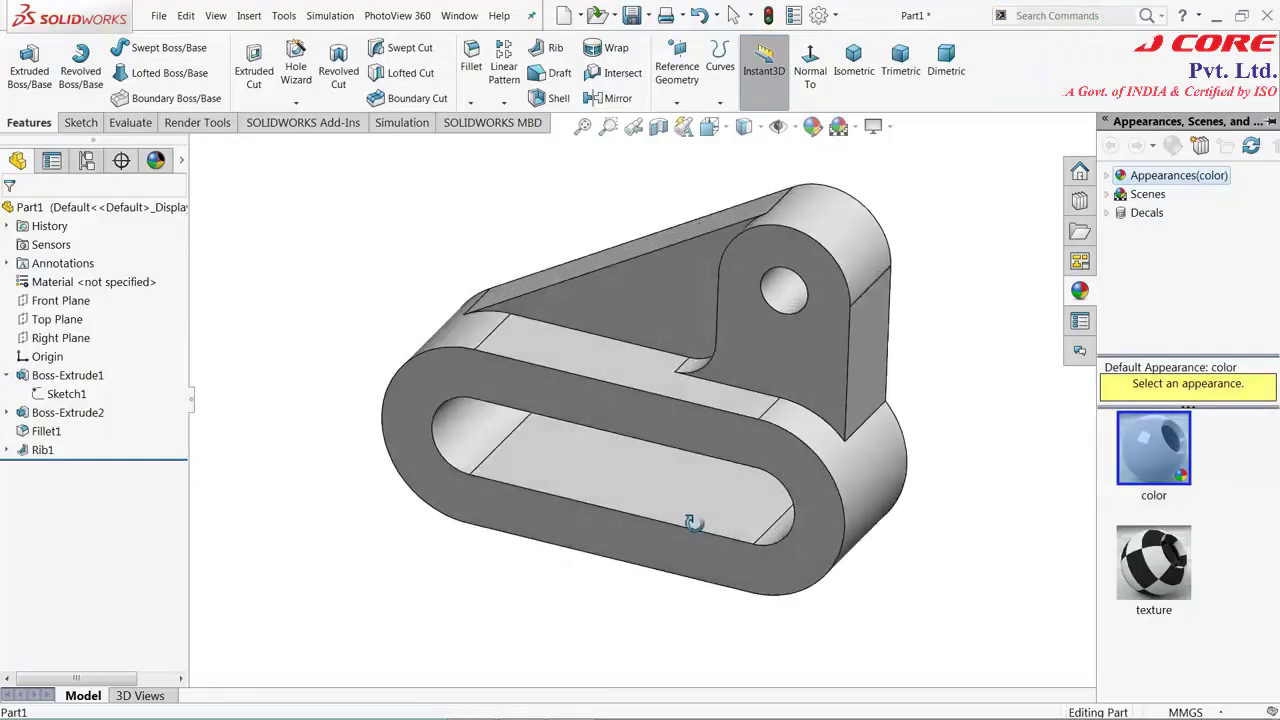
middle_drag(760, 350, 851, 391)
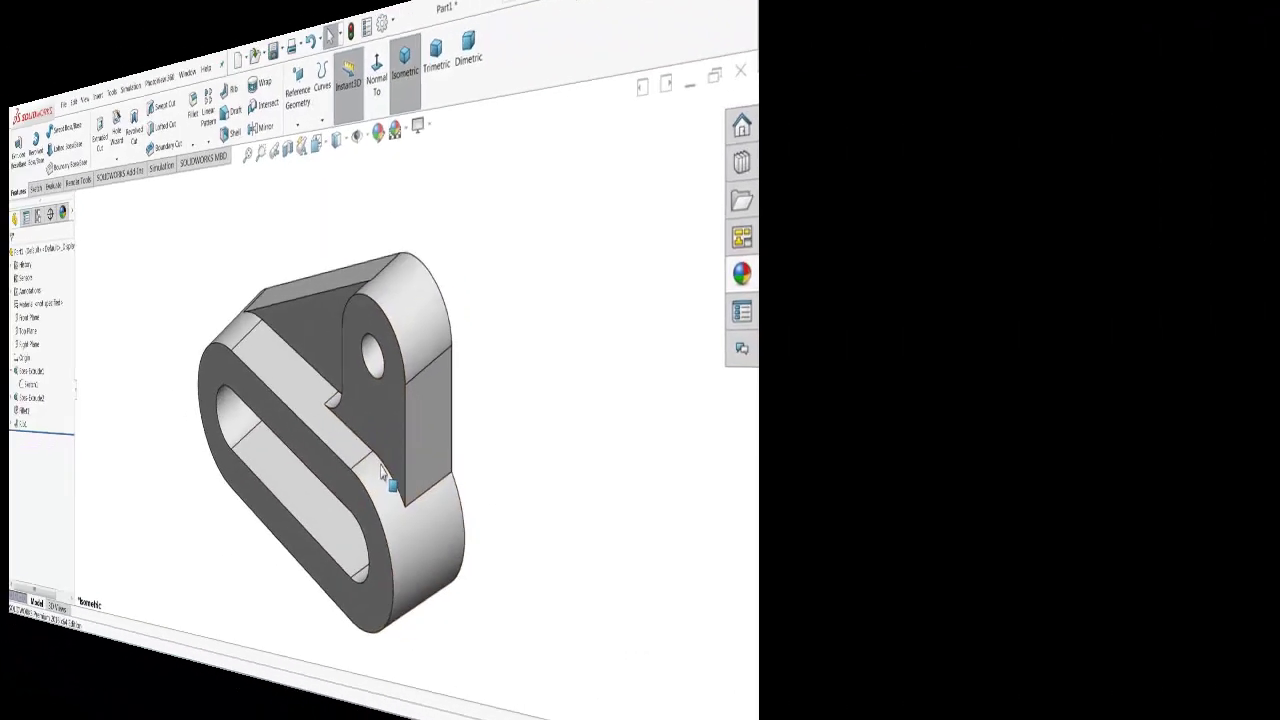